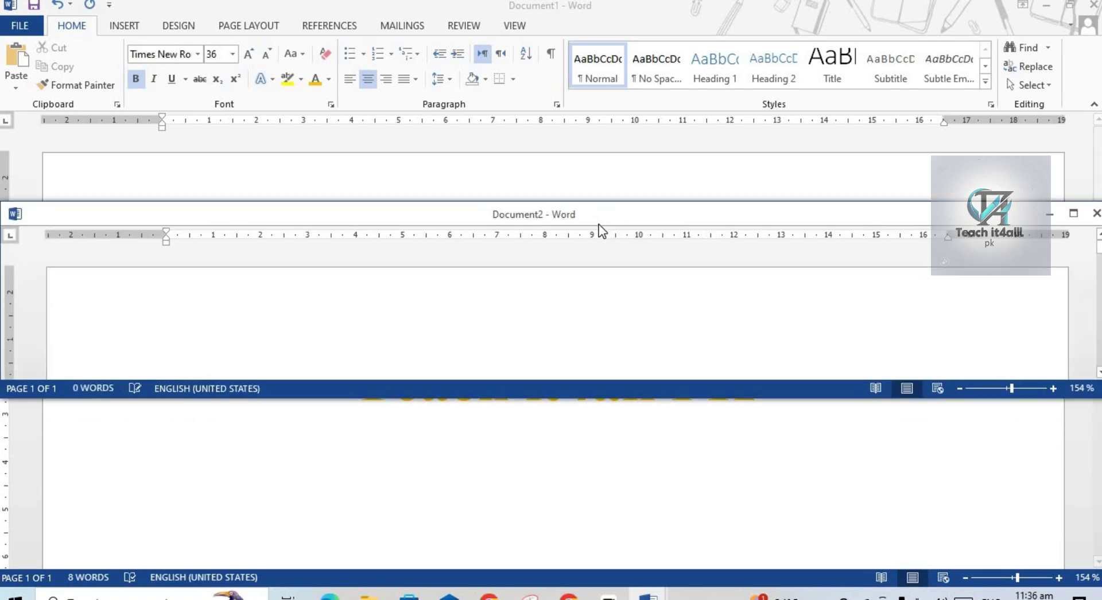
Maximize the new document window and set the page orientation to Portrait.
click(1072, 213)
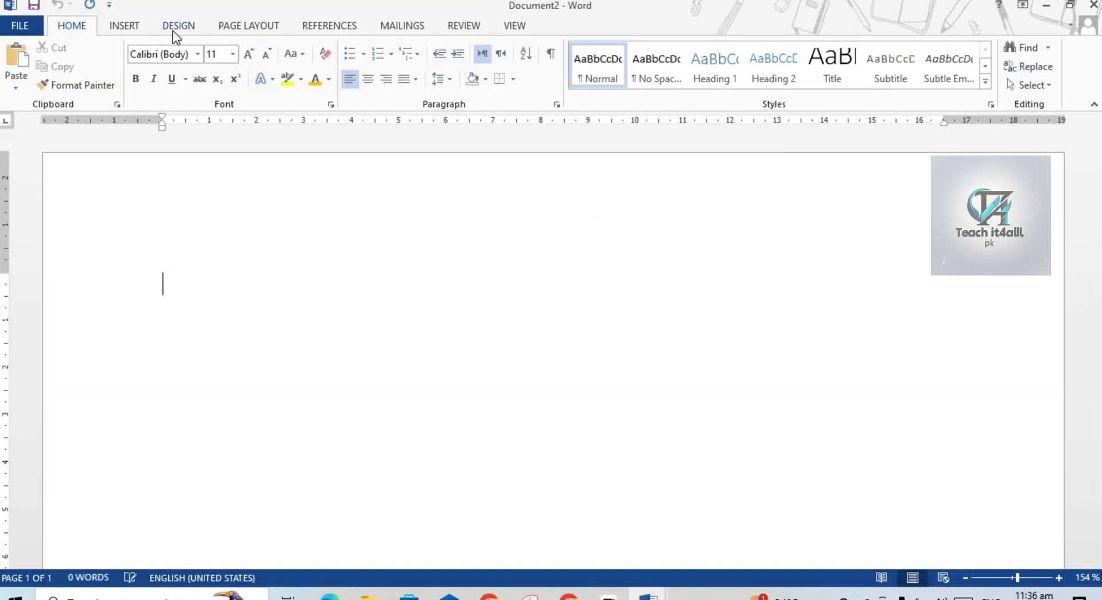
click(242, 27)
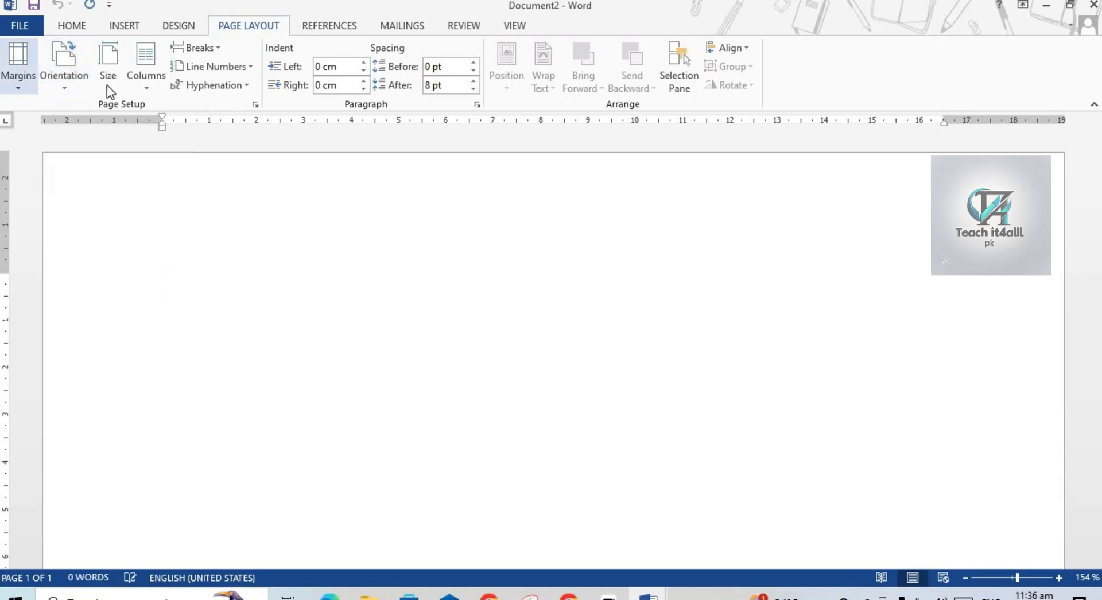
click(65, 83)
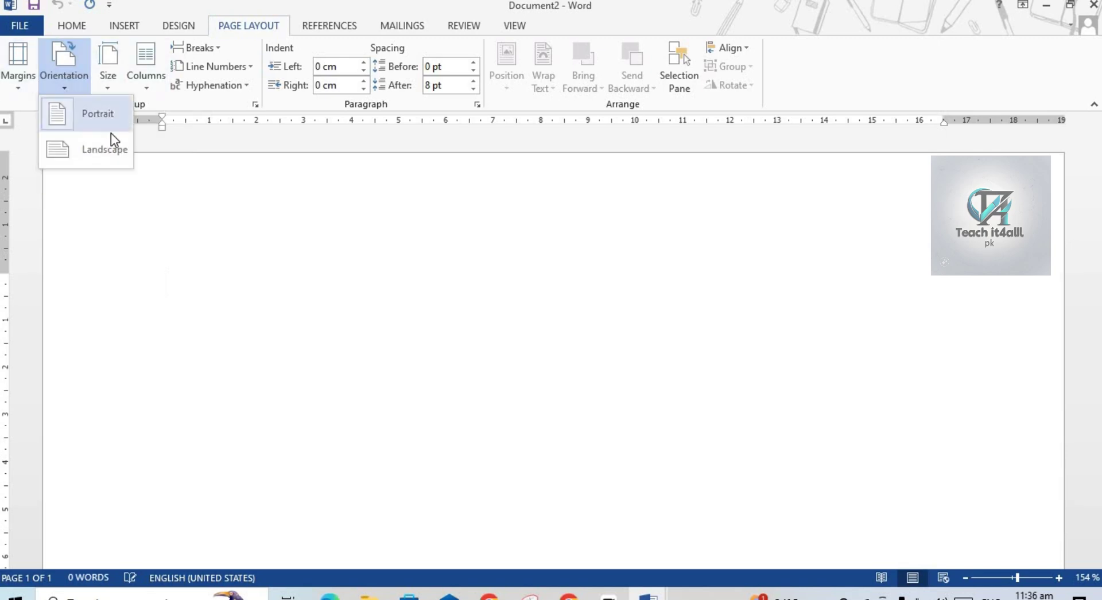
click(98, 118)
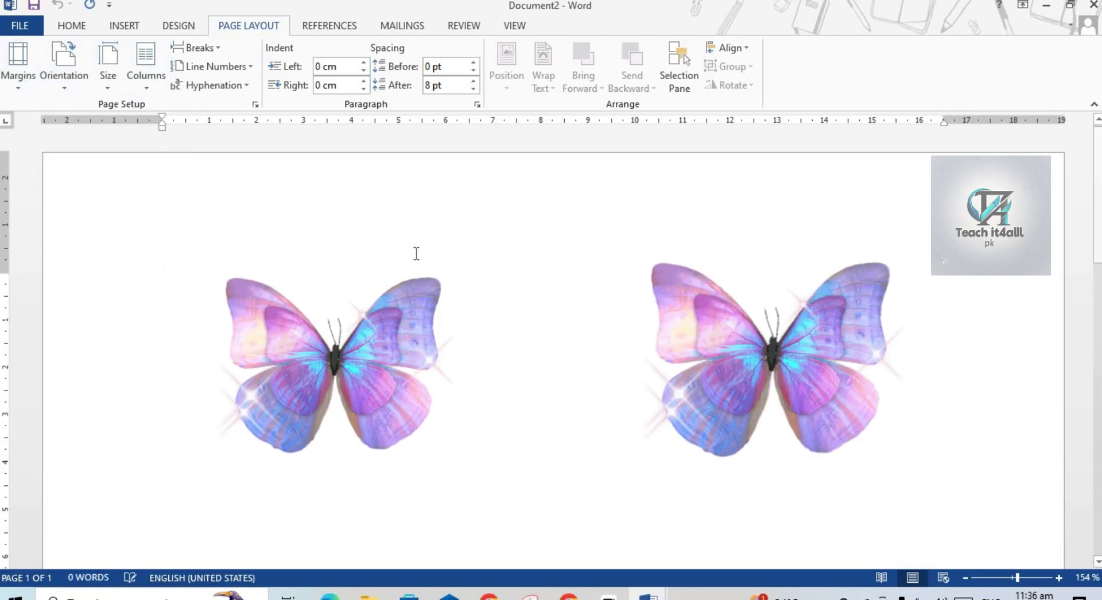
Zoom to 100% and generate five paragraphs of sample text with =rand().
click(965, 579)
click(965, 578)
click(965, 578)
click(965, 579)
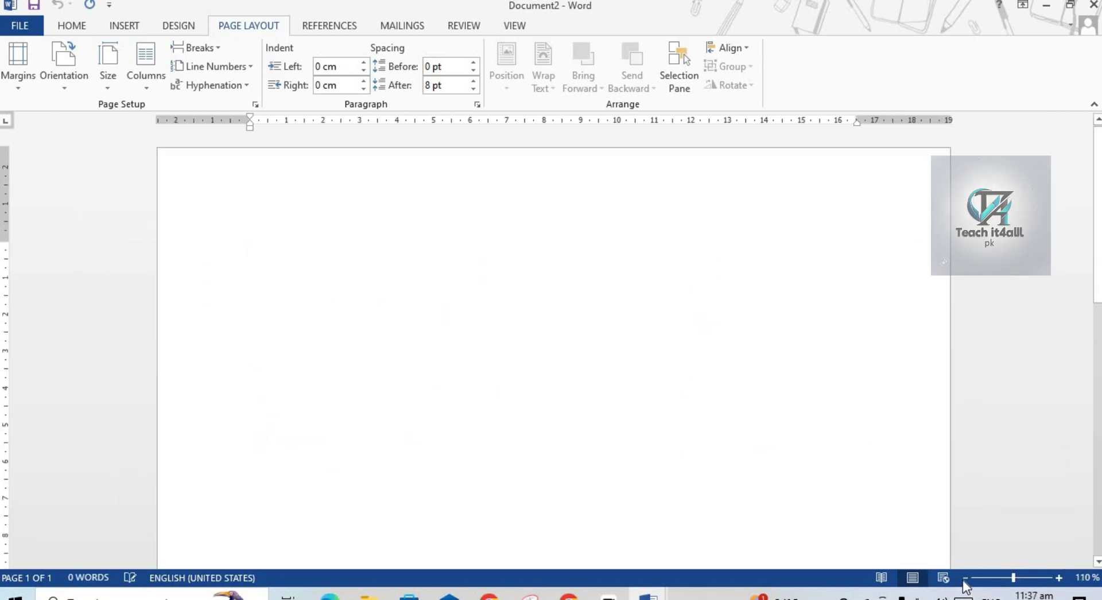
click(965, 579)
click(965, 579)
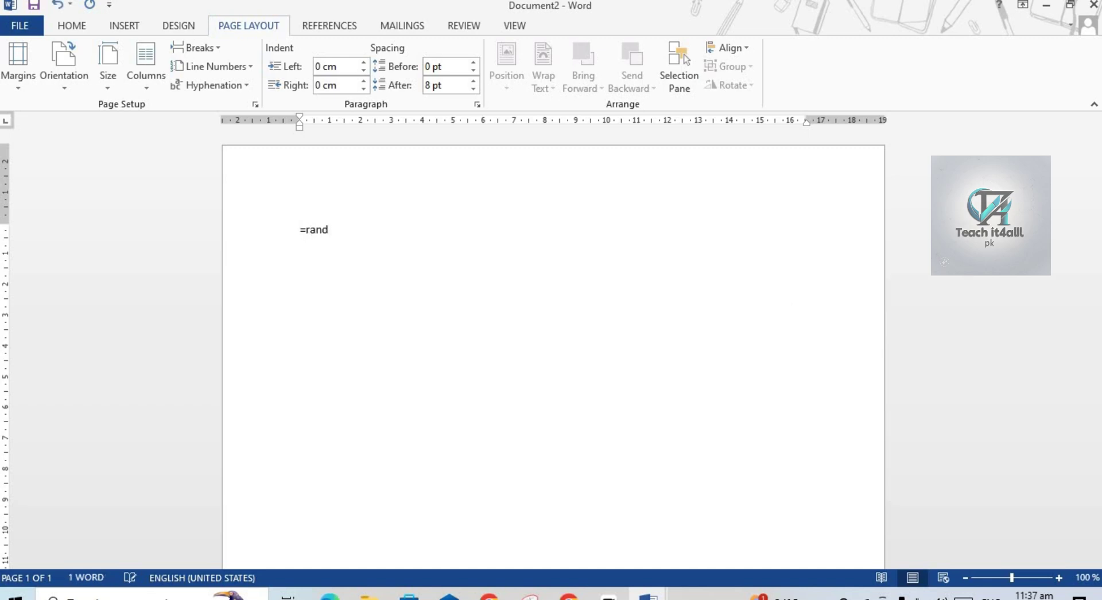
key(Return)
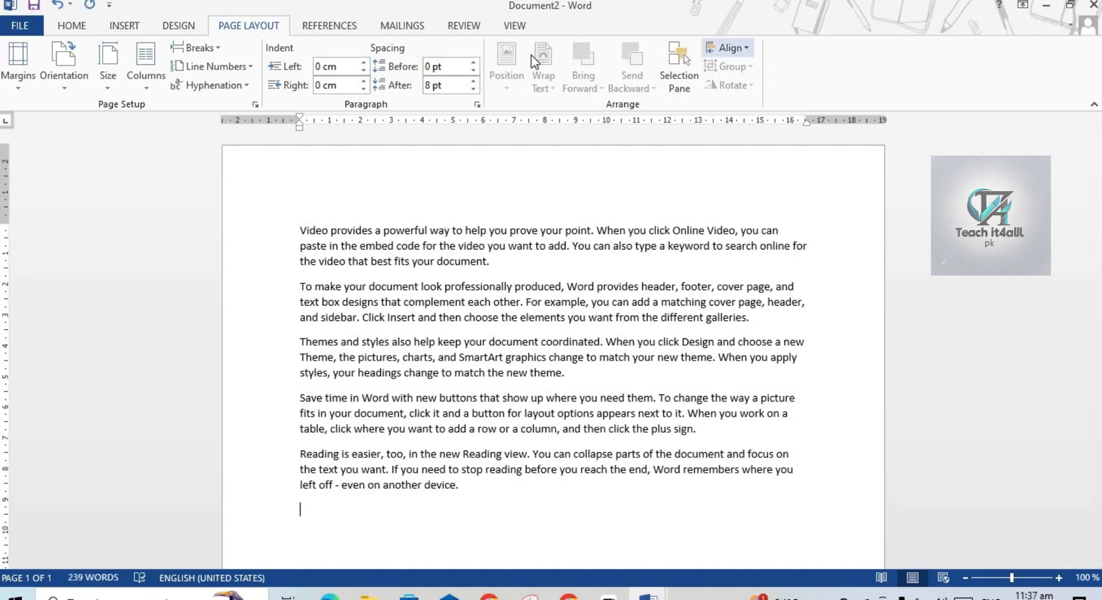
click(467, 27)
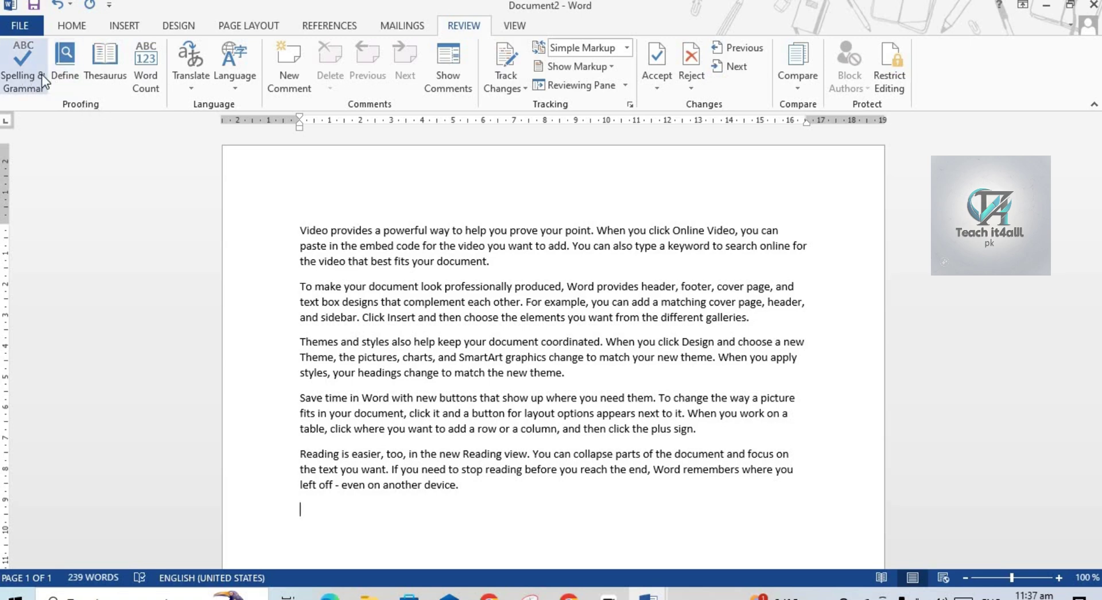
Run Spelling & Grammar on the sample text and dismiss the no-errors message.
click(26, 83)
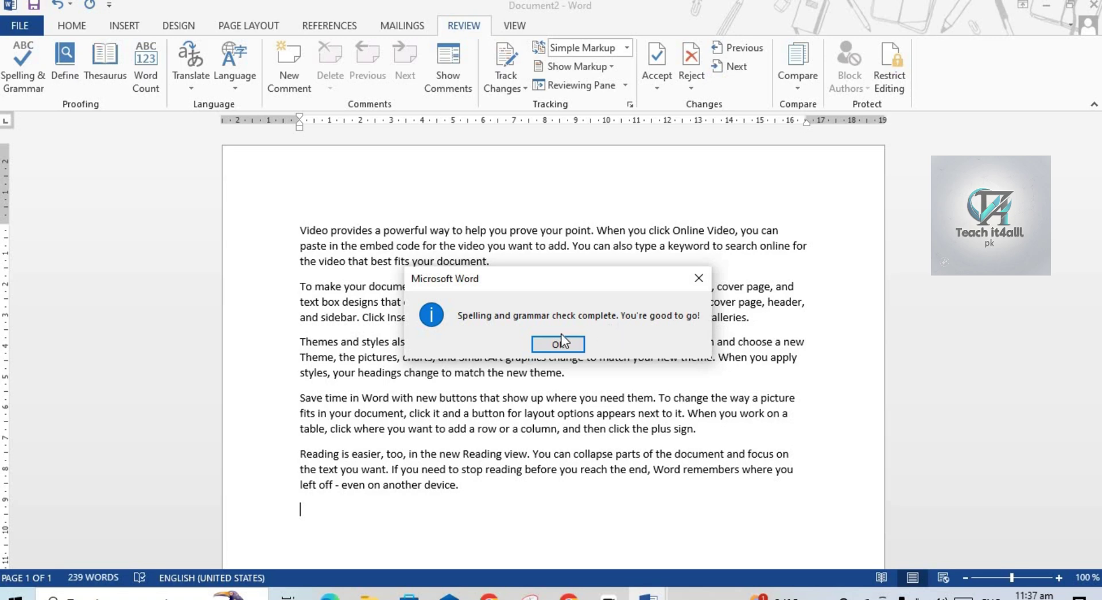
click(699, 280)
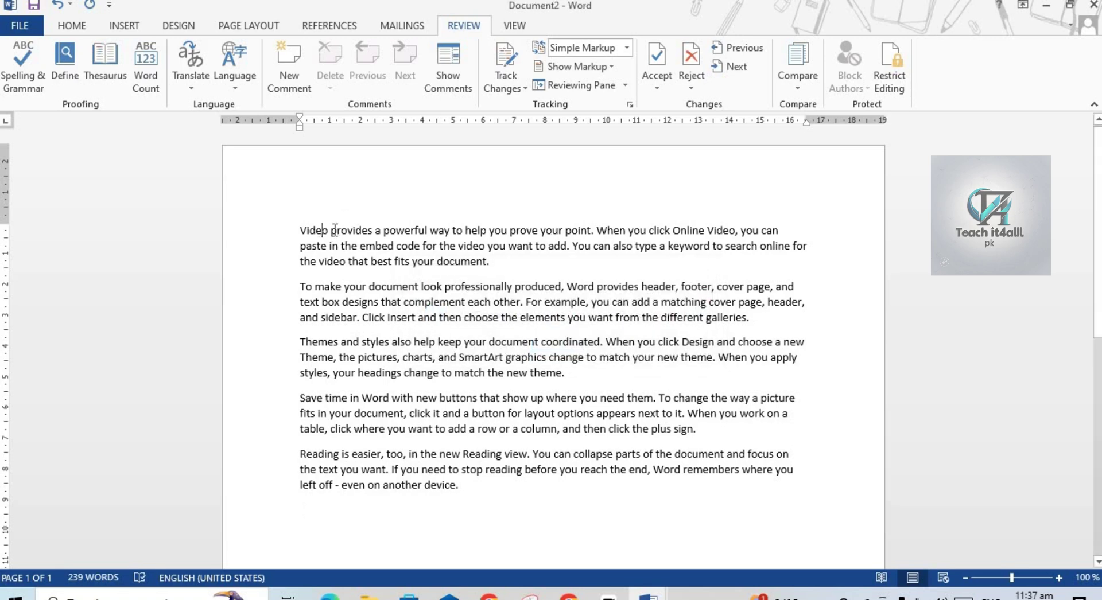
Misspell Video, Click and graphics as Vido, Cliok and grgphics.
key(BackSpace)
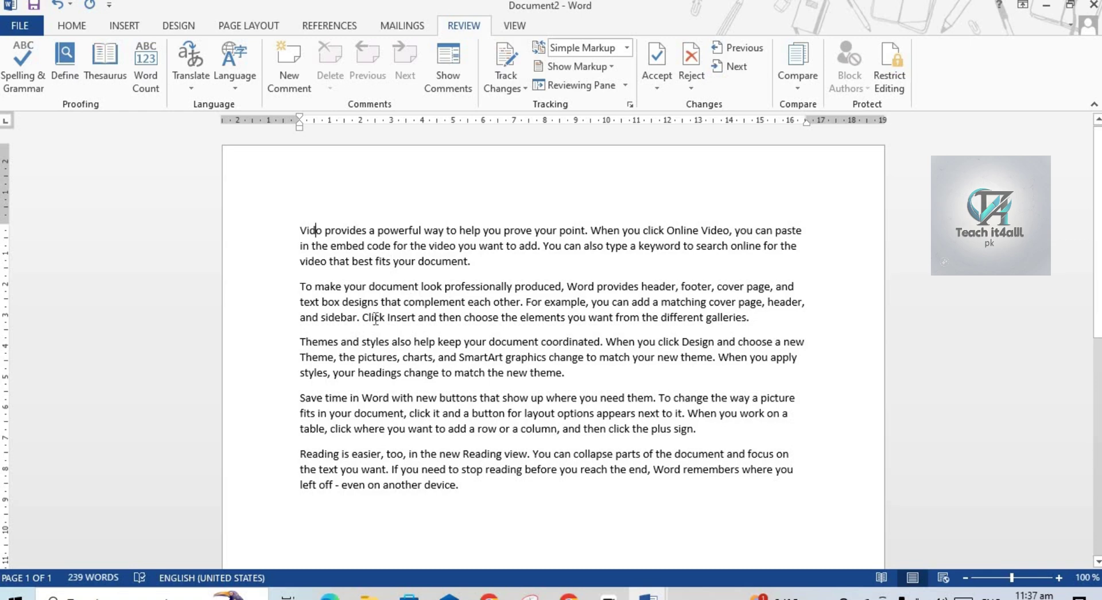
click(380, 319)
key(BackSpace)
text(0)
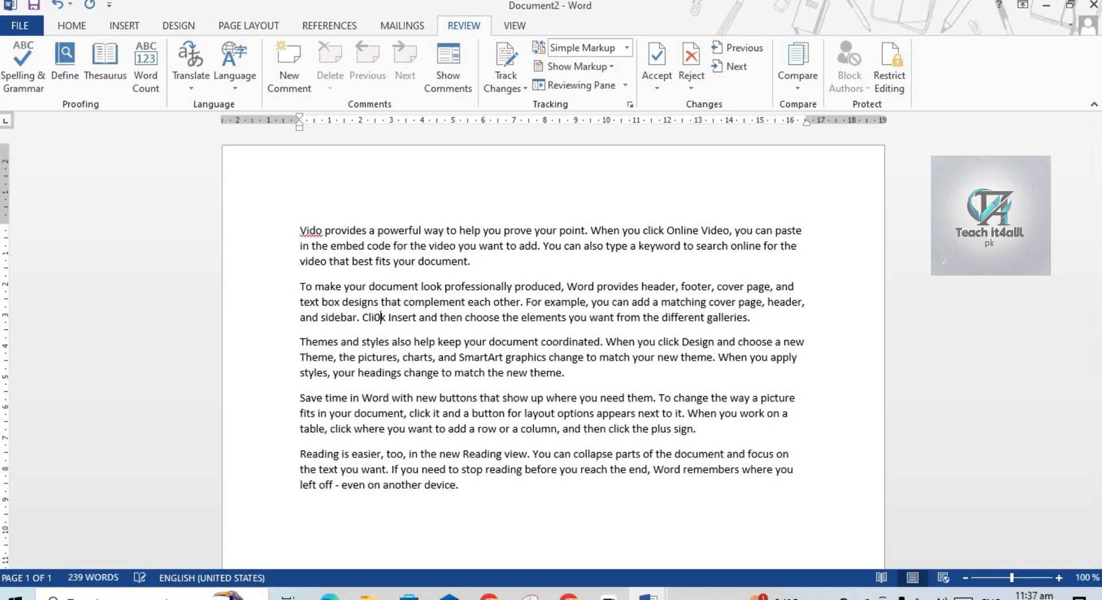
key(BackSpace)
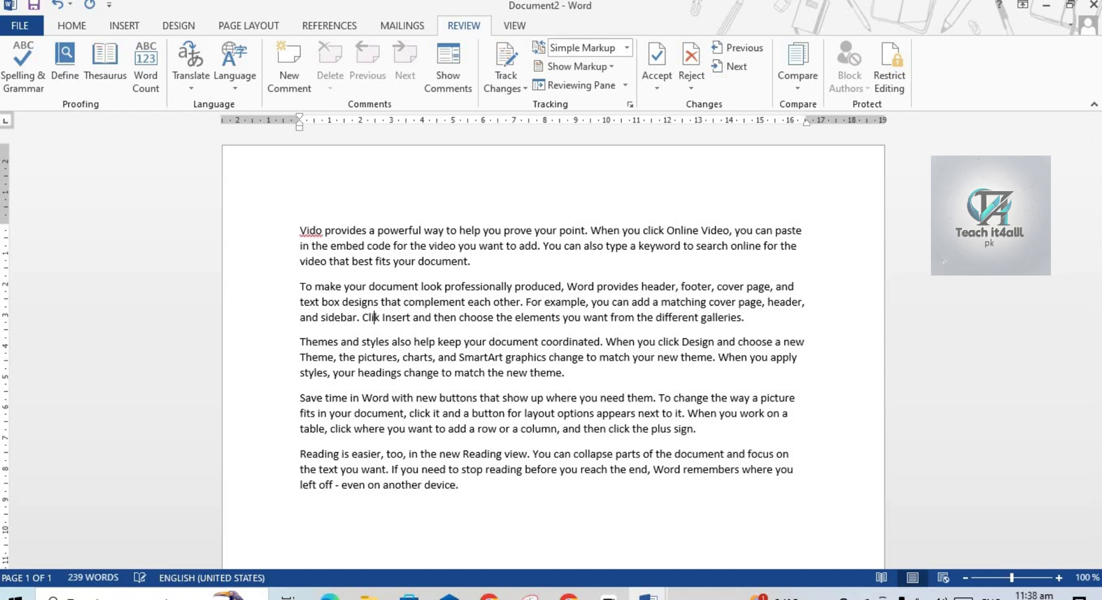
text(o)
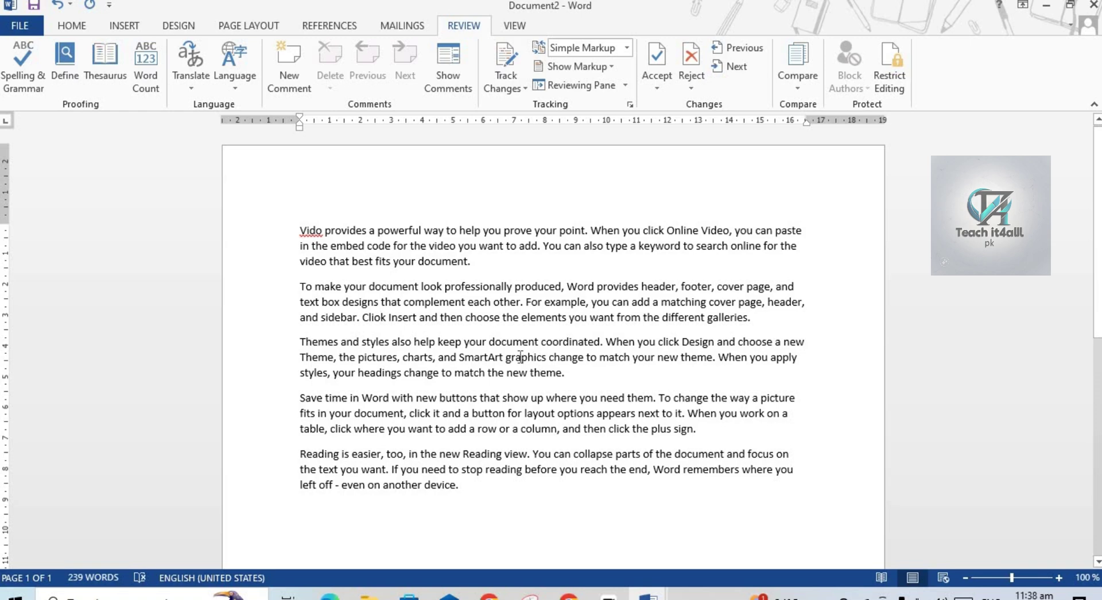
key(BackSpace)
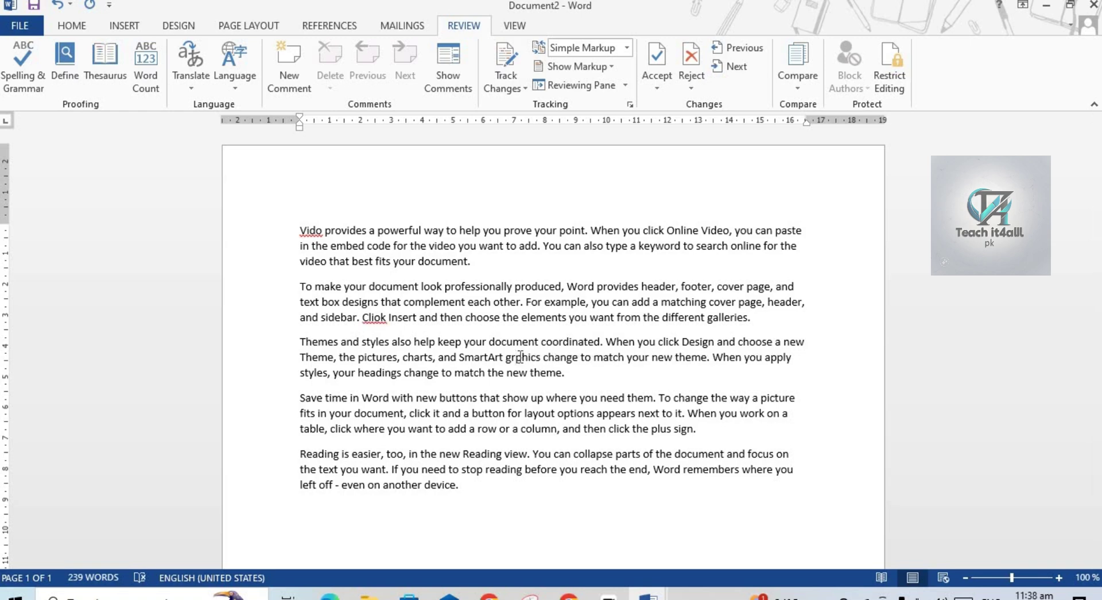
text(g)
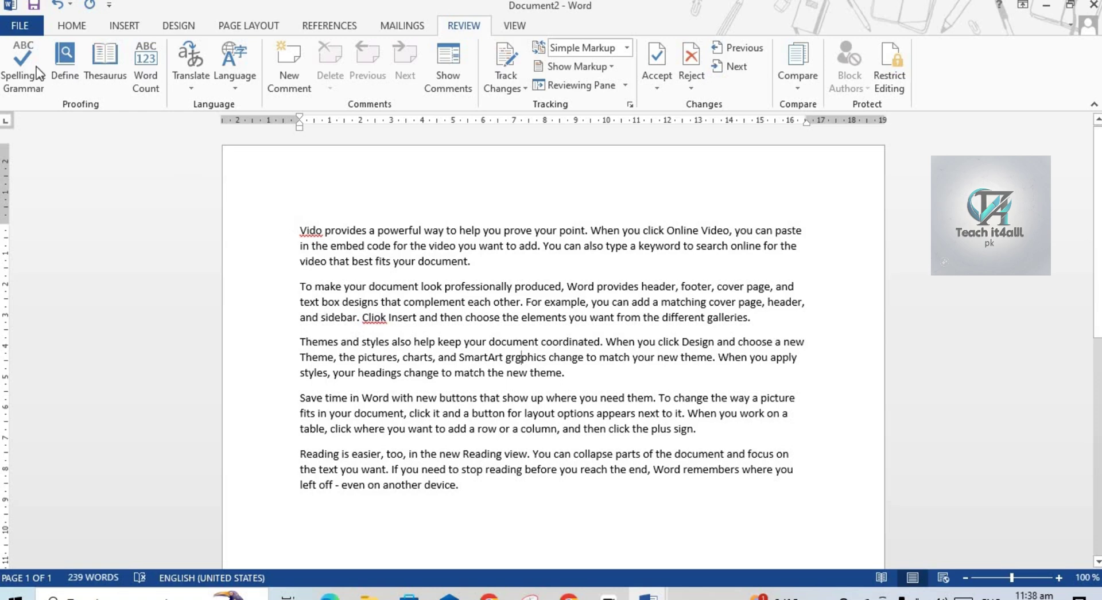
Run the spelling check and change grgphics, Vido and Cliok back to graphics, Video and Click.
click(22, 57)
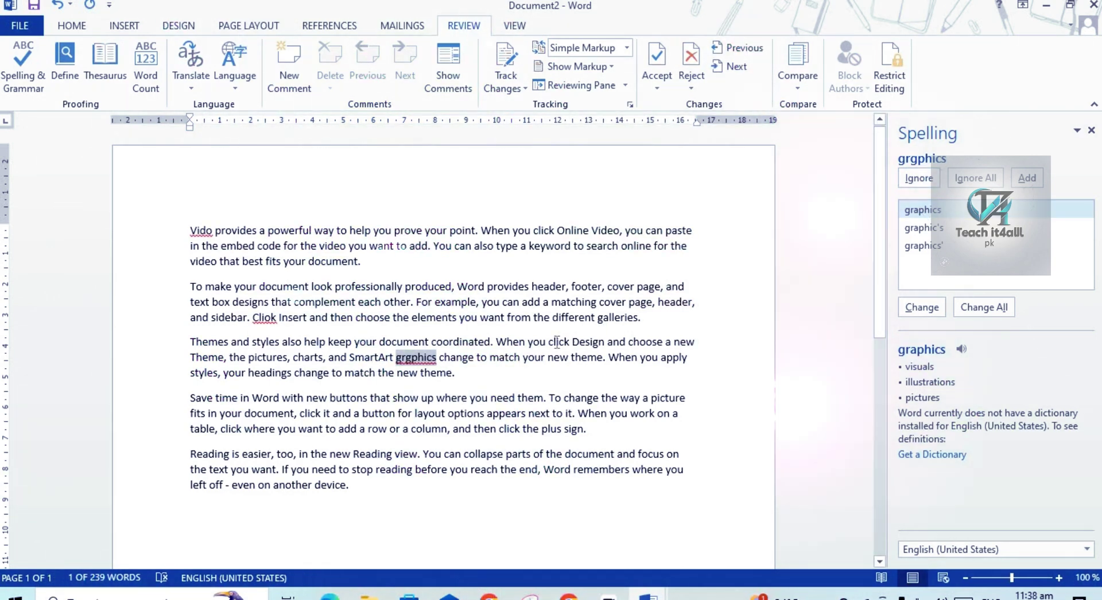
click(913, 308)
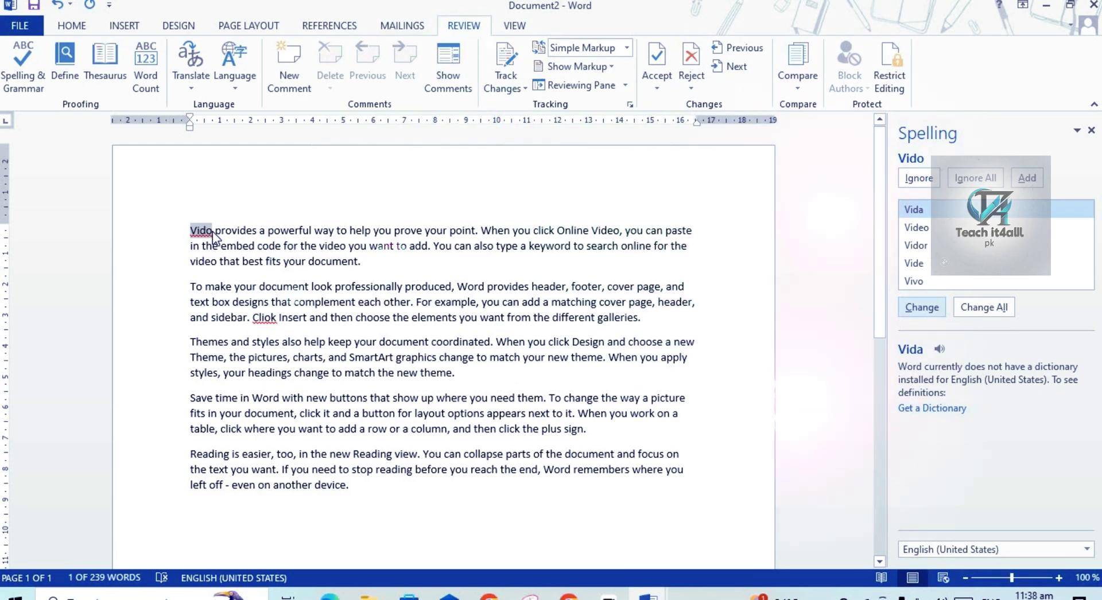
click(924, 229)
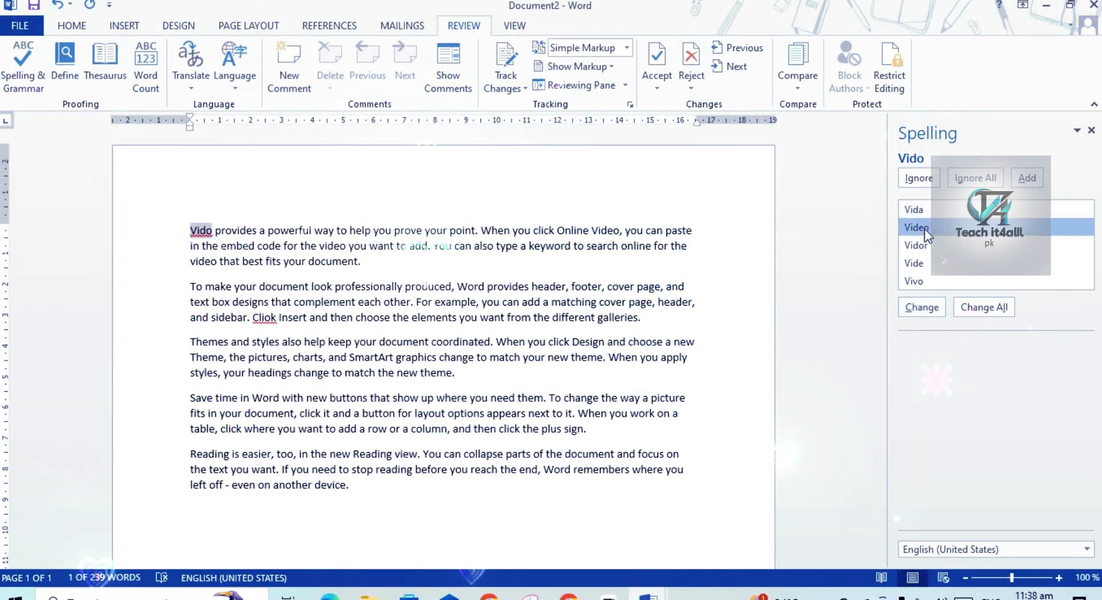
click(919, 308)
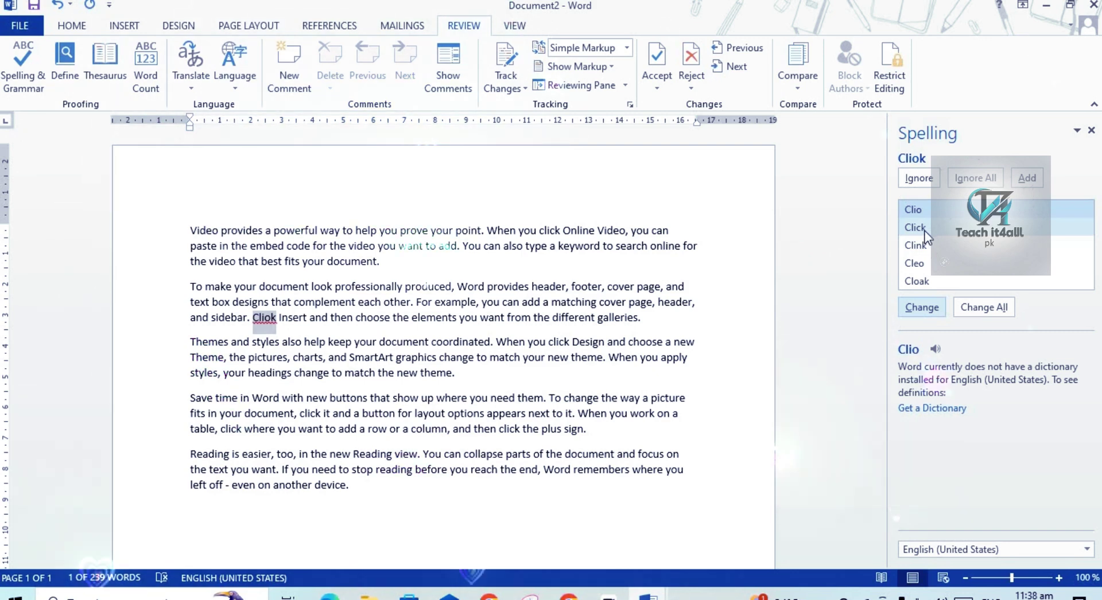
click(924, 231)
click(920, 307)
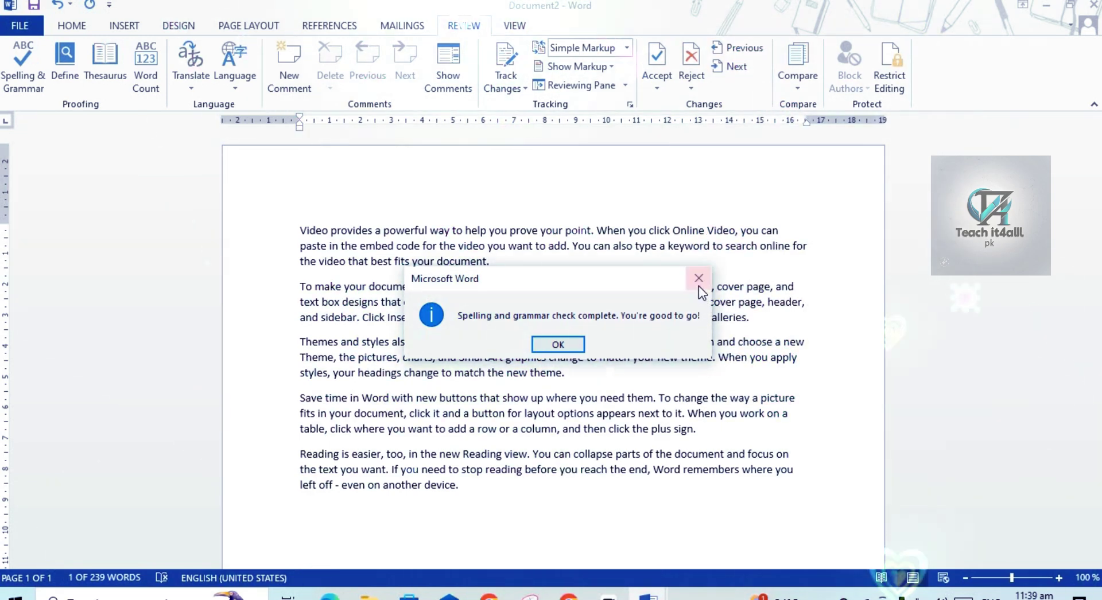
Dismiss the check-complete message and misspell pictures in the third paragraph as pictres.
click(557, 344)
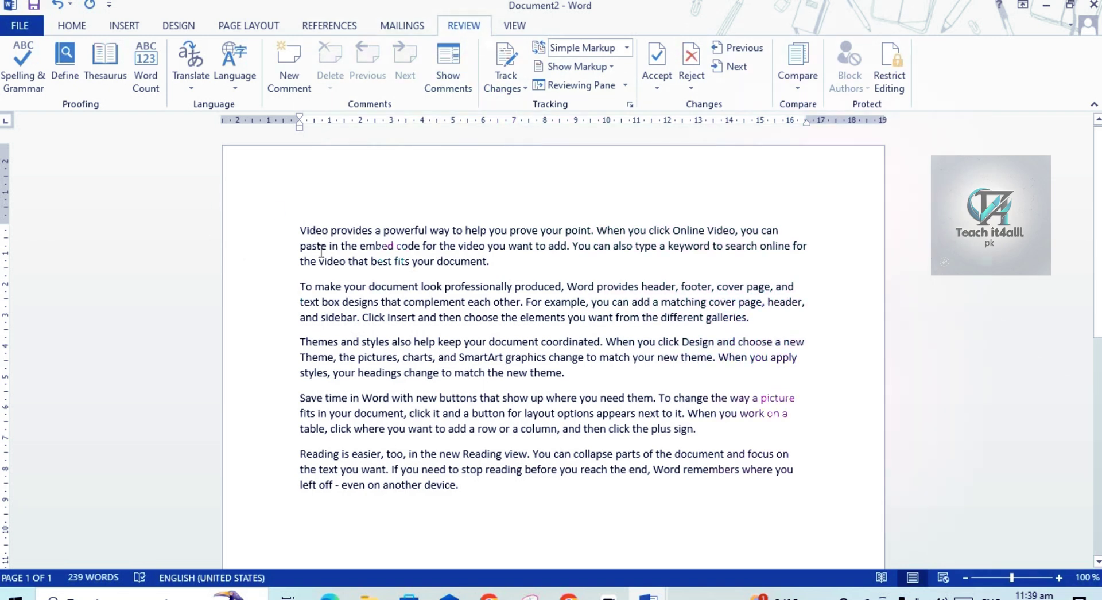
click(382, 358)
key(BackSpace)
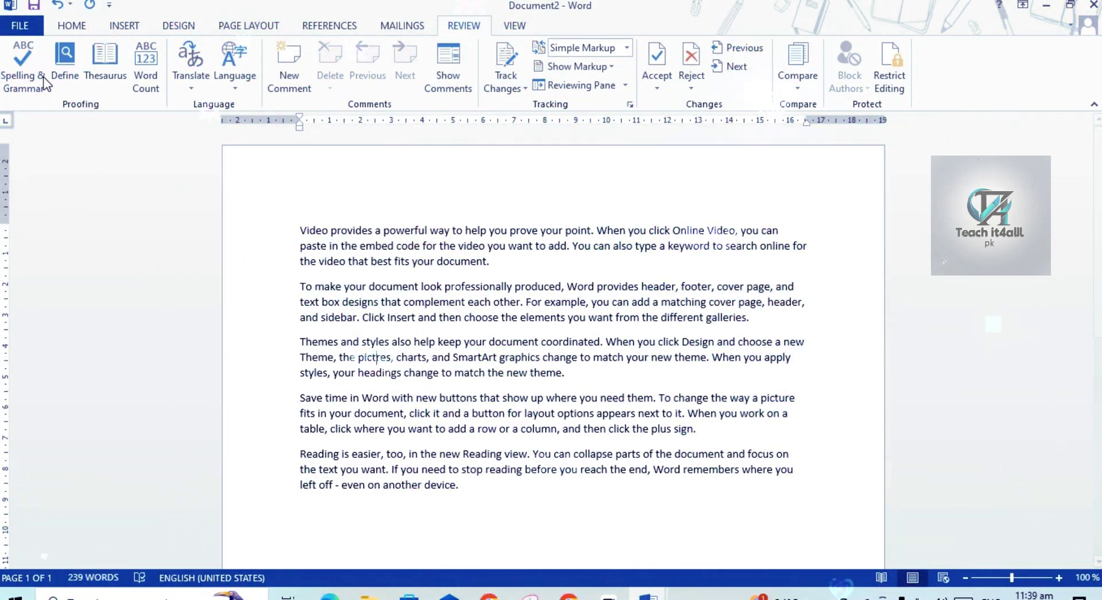
Run and resume the spelling check, then change pictres back to pictures.
click(16, 80)
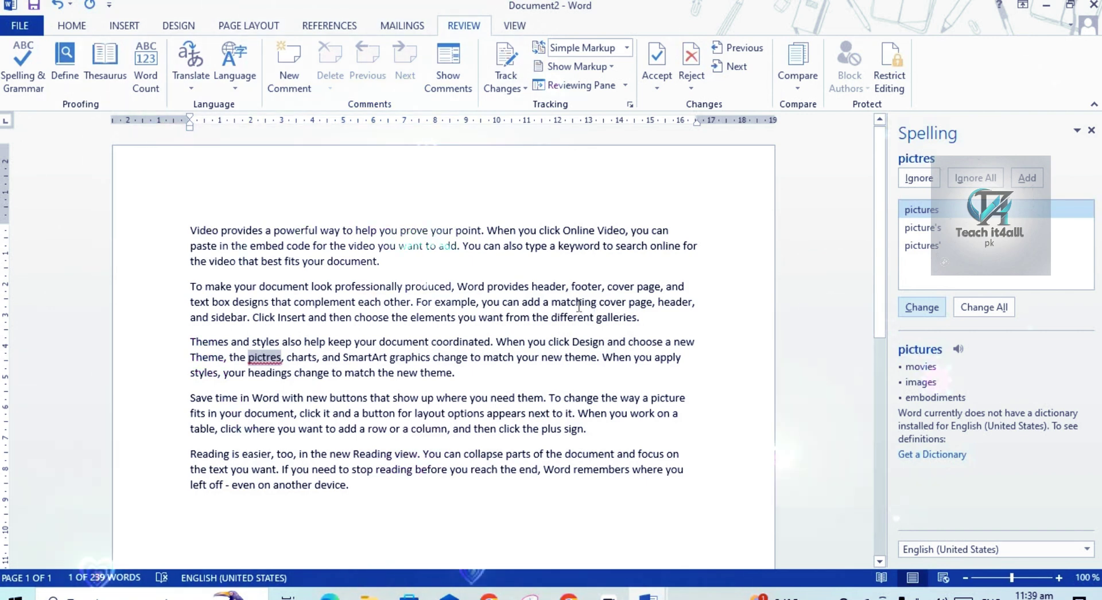
click(416, 414)
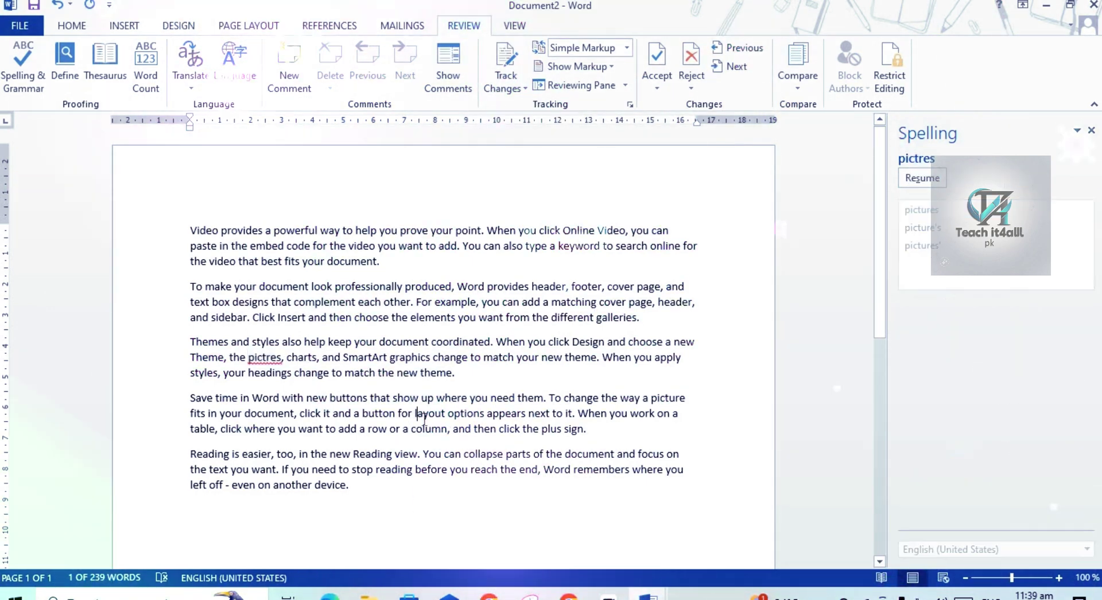
click(921, 178)
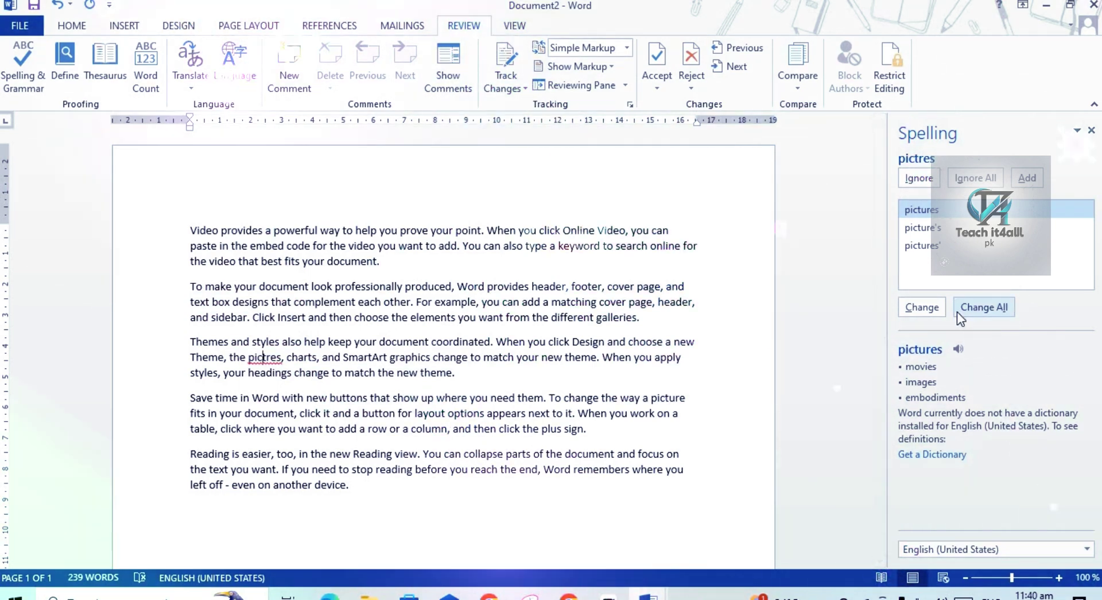
click(914, 302)
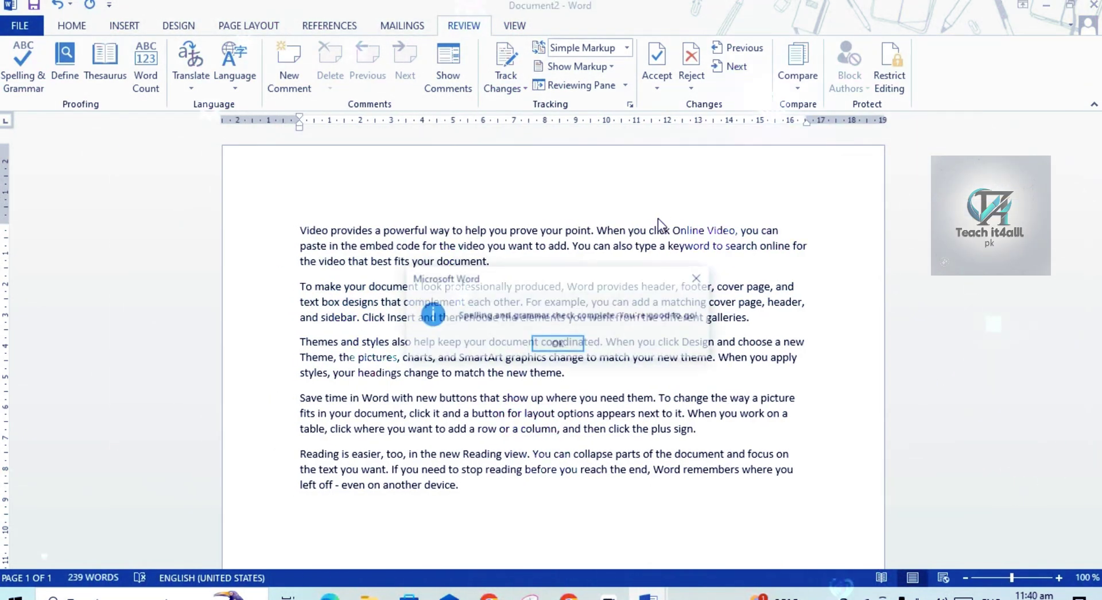
Dismiss the spelling message, look up 'pictures' with Define, and close the Dictionaries pane.
click(558, 345)
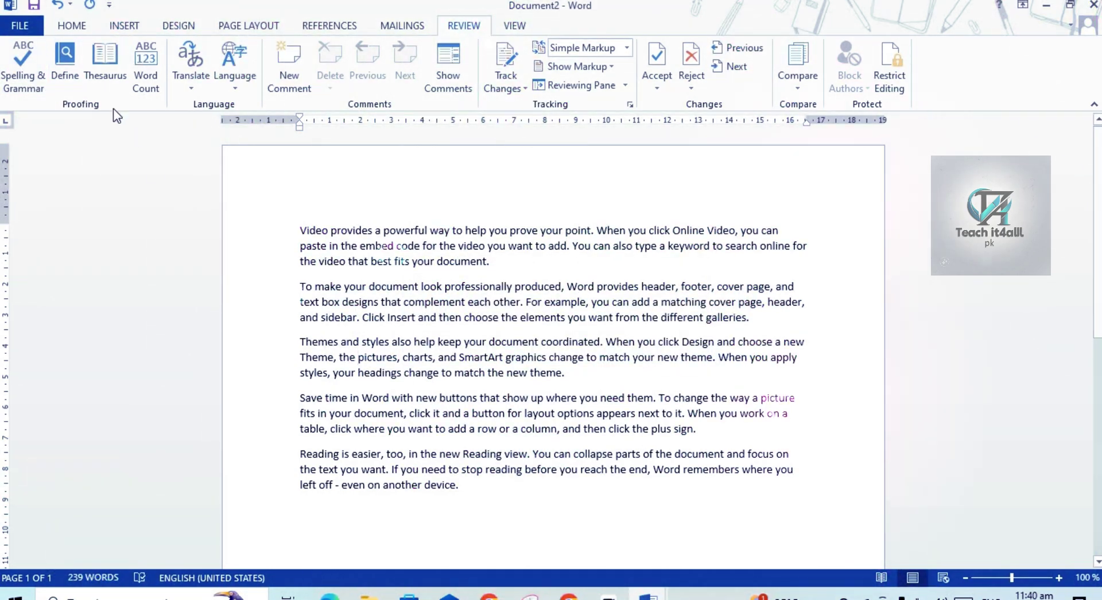
click(63, 73)
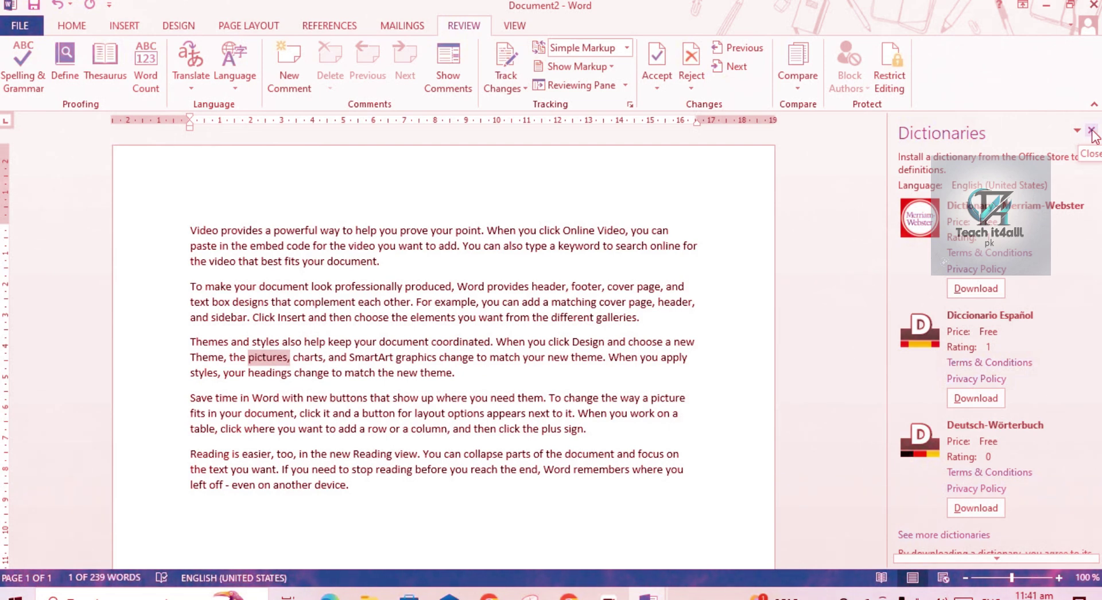
click(1092, 132)
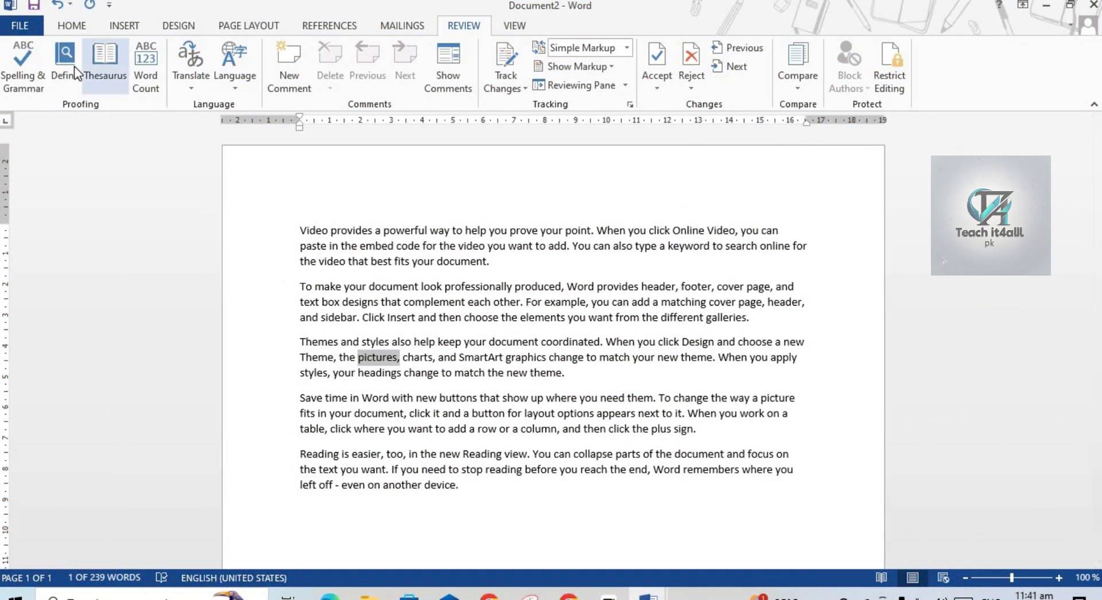
Look up synonyms for pictures and Video in the Thesaurus.
click(108, 78)
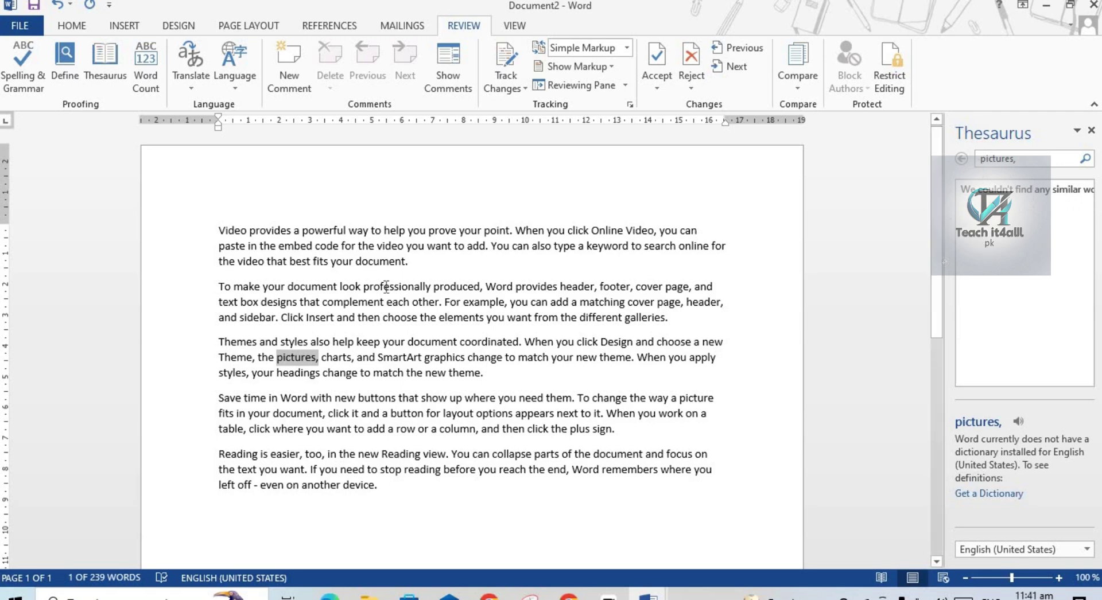
double_click(247, 230)
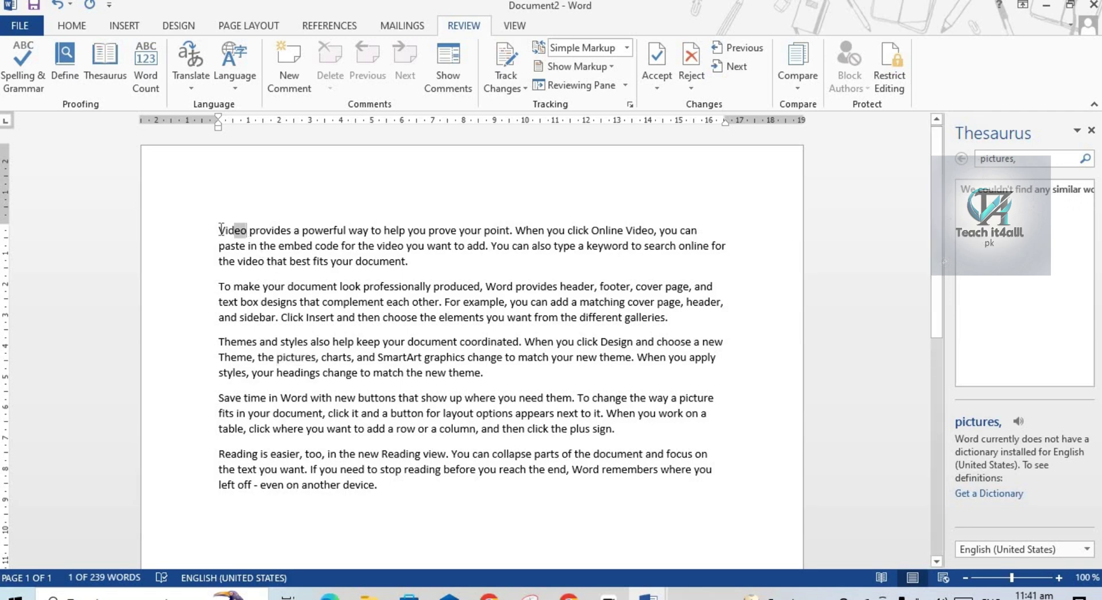
click(110, 70)
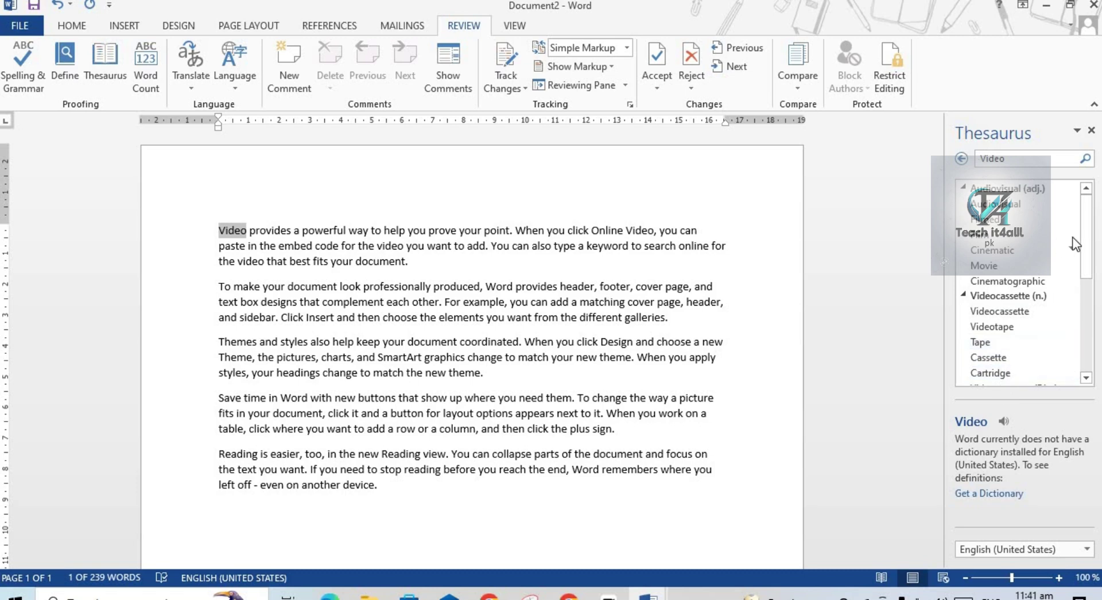
drag(1085, 252, 1096, 346)
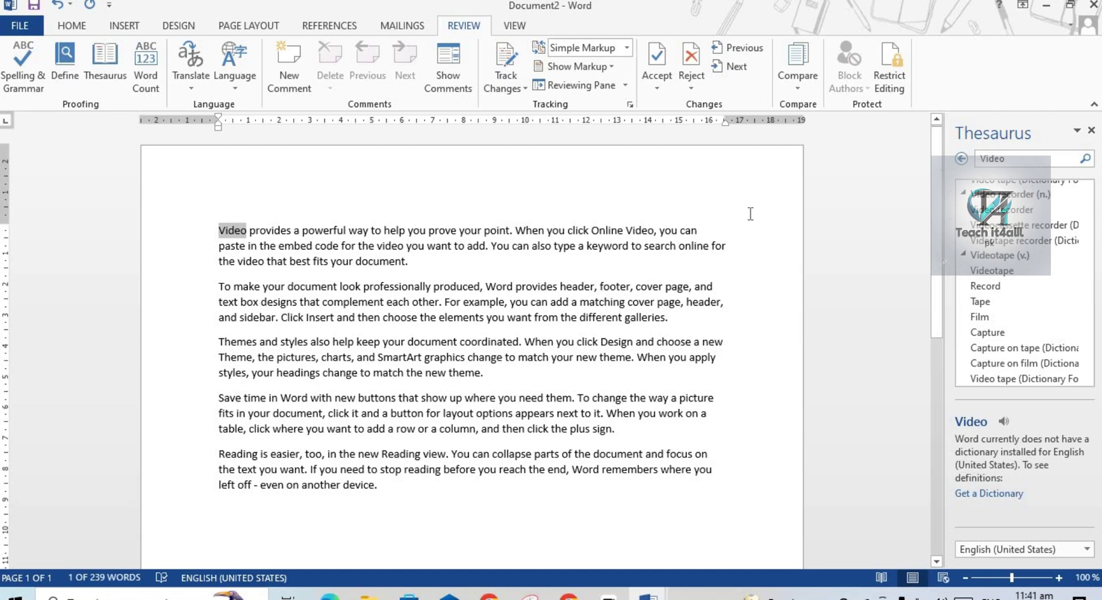
Insert a new first line reading 'software' at the top of the document.
click(223, 228)
click(208, 230)
click(207, 261)
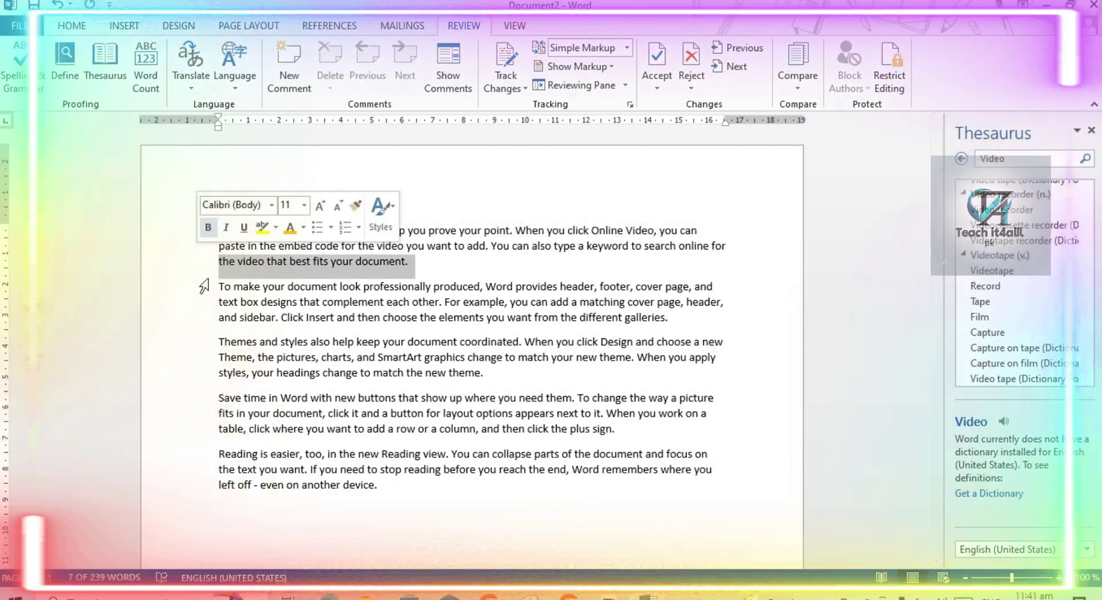
key(ctrl+Home)
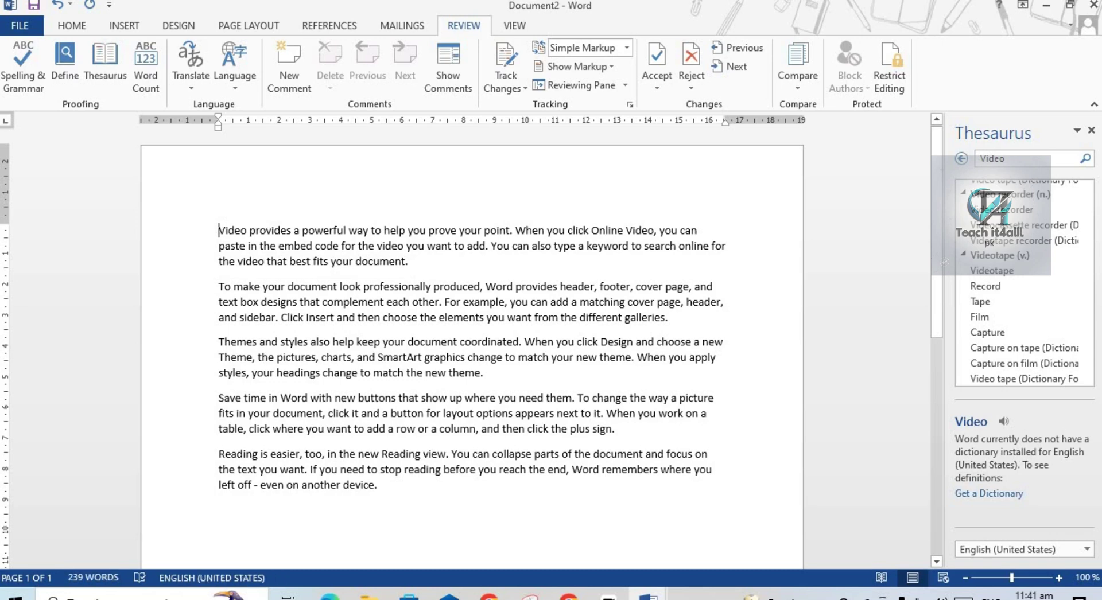
key(Return)
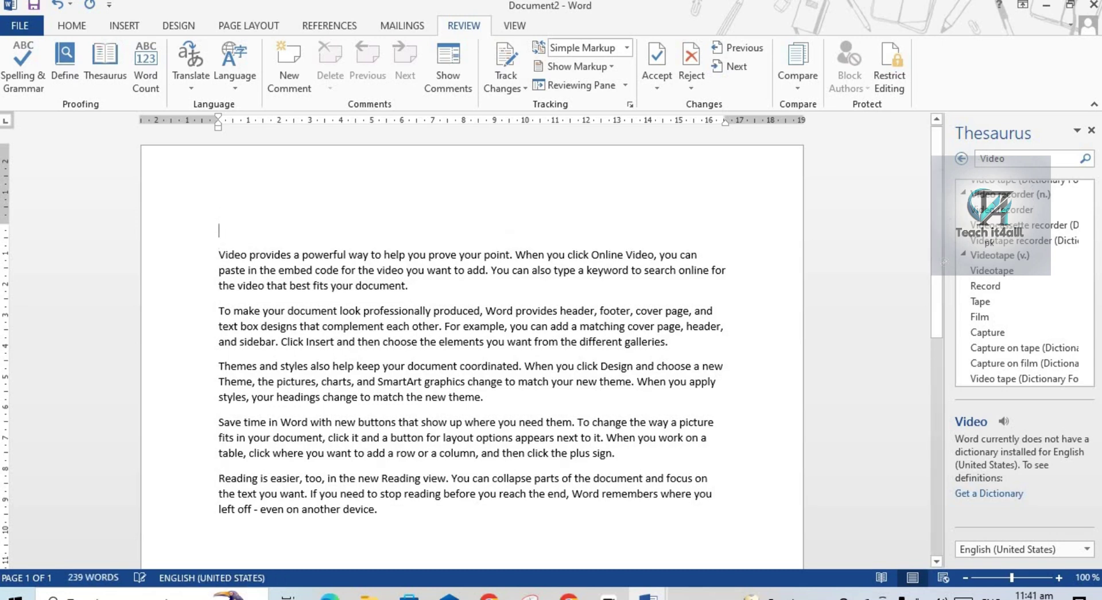
text(soft)
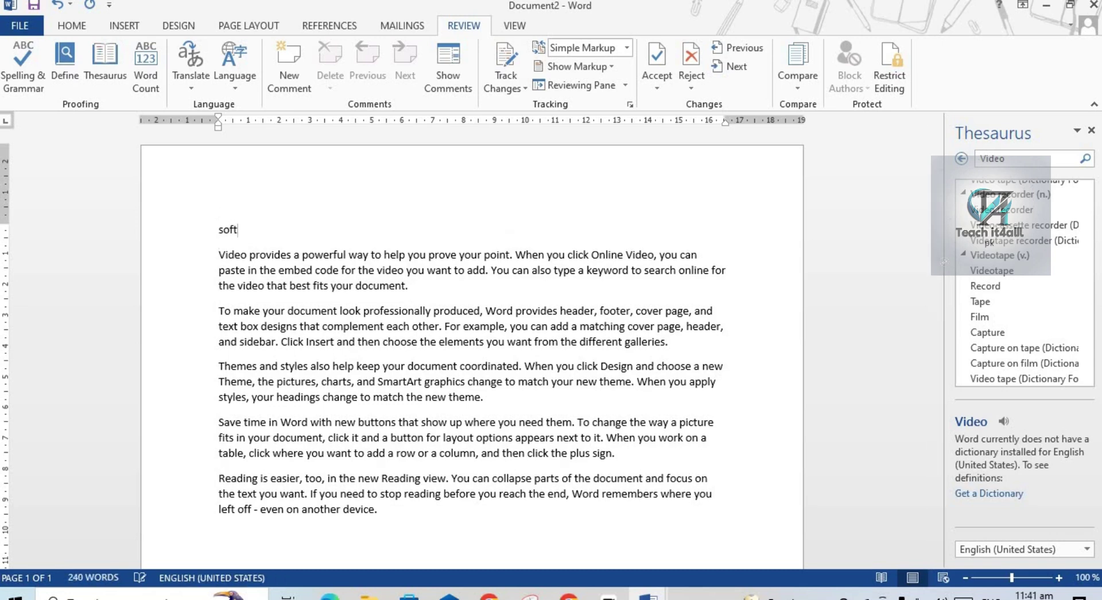
text(ware)
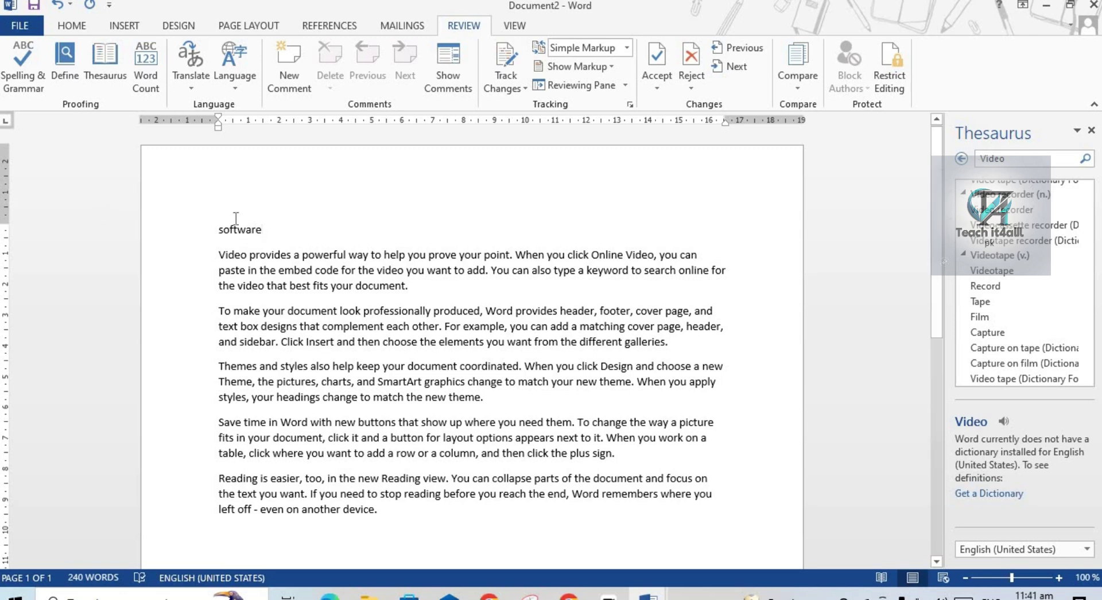
drag(265, 230, 213, 229)
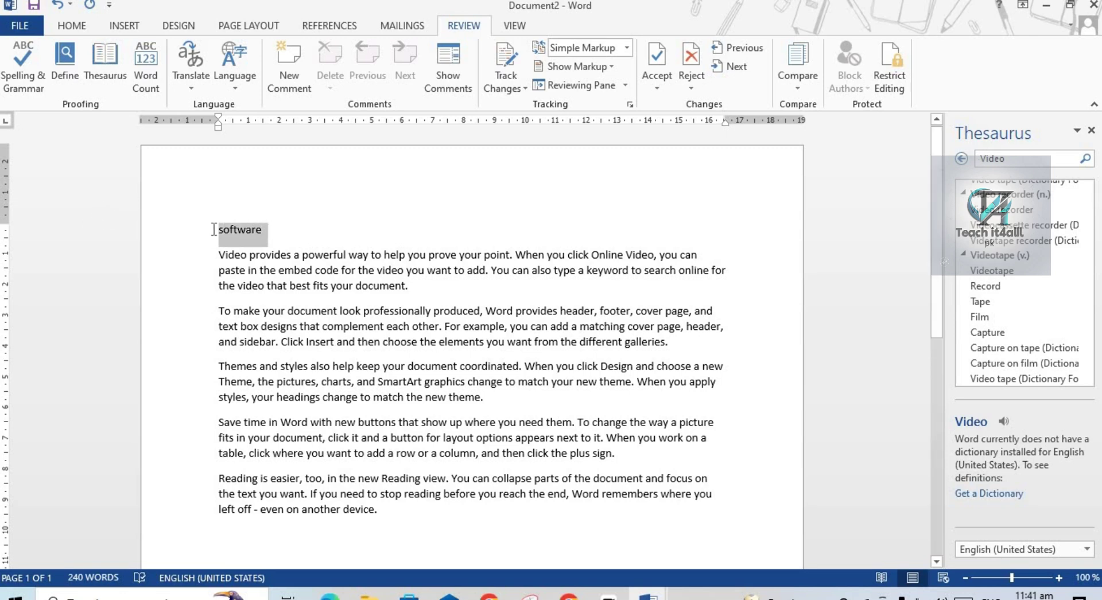
Look up Thesaurus synonyms for 'software', then for 'help'.
click(105, 81)
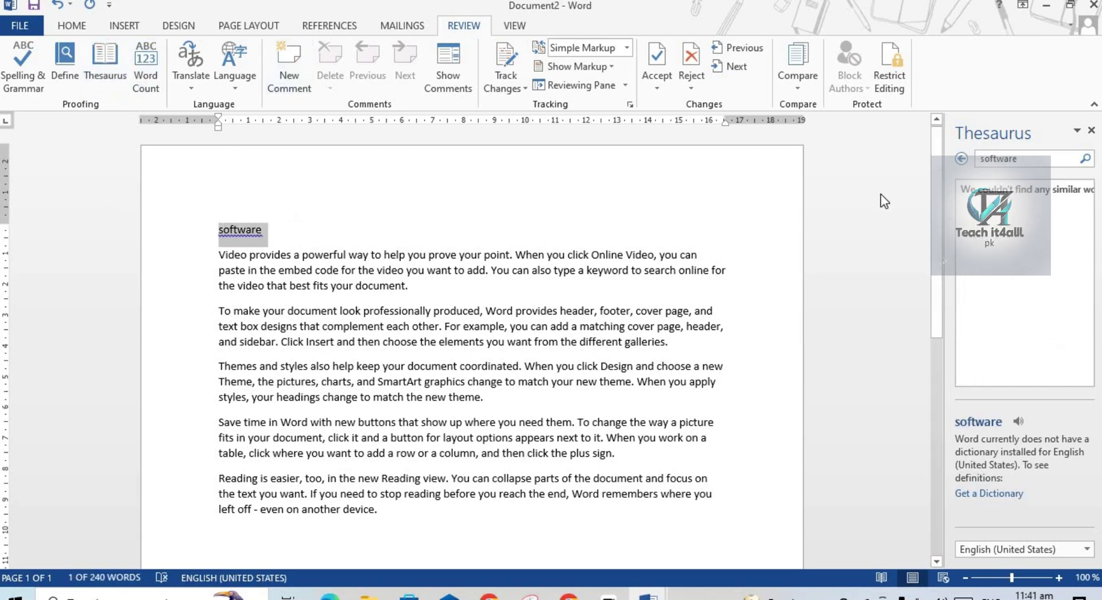
click(1027, 159)
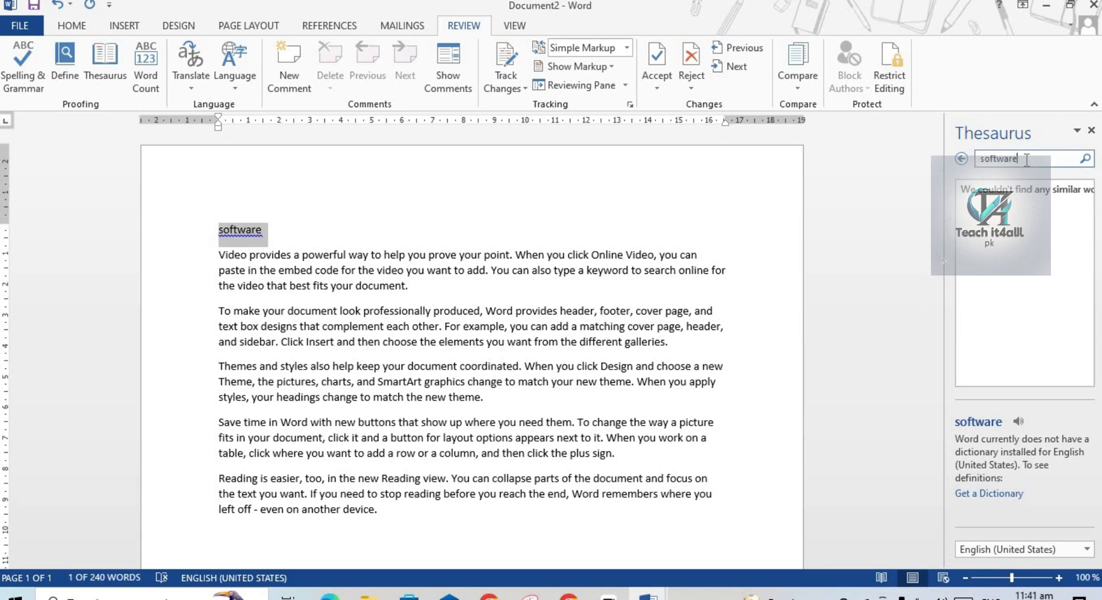
click(1084, 160)
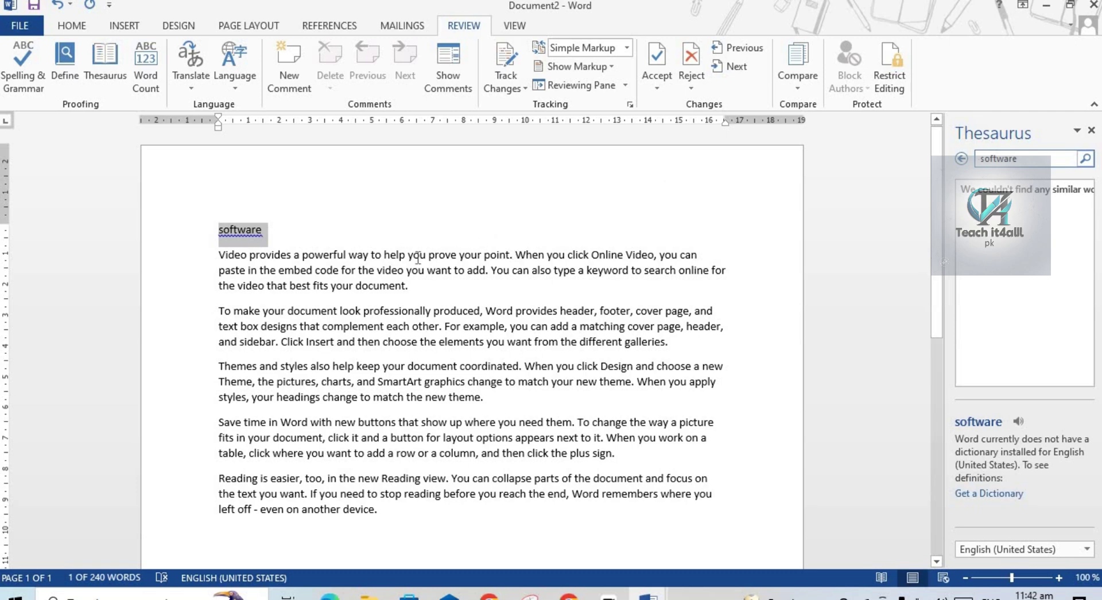
double_click(395, 255)
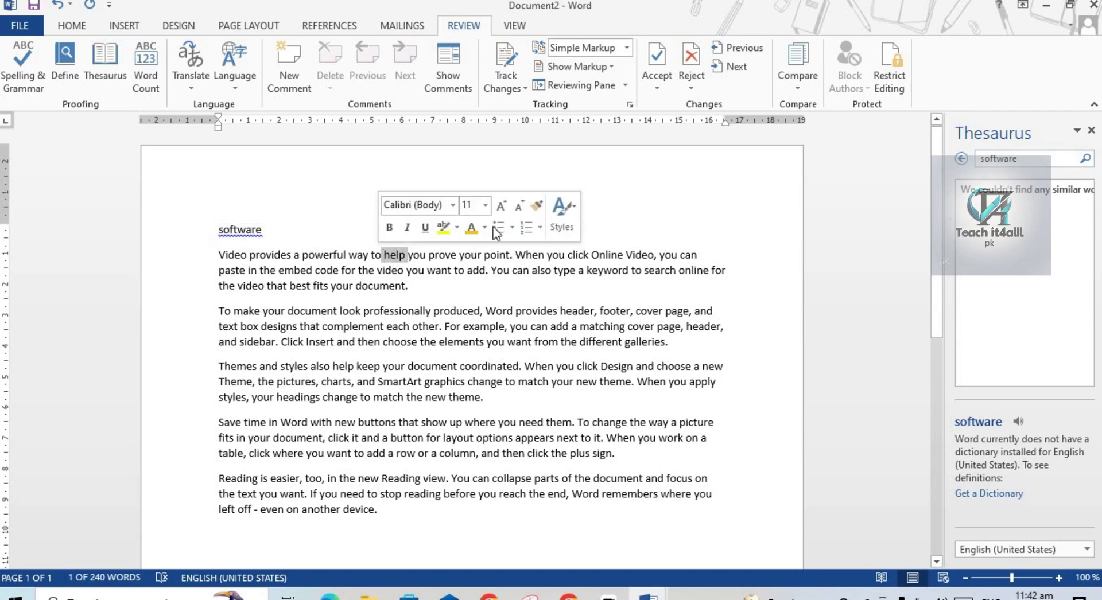
click(99, 60)
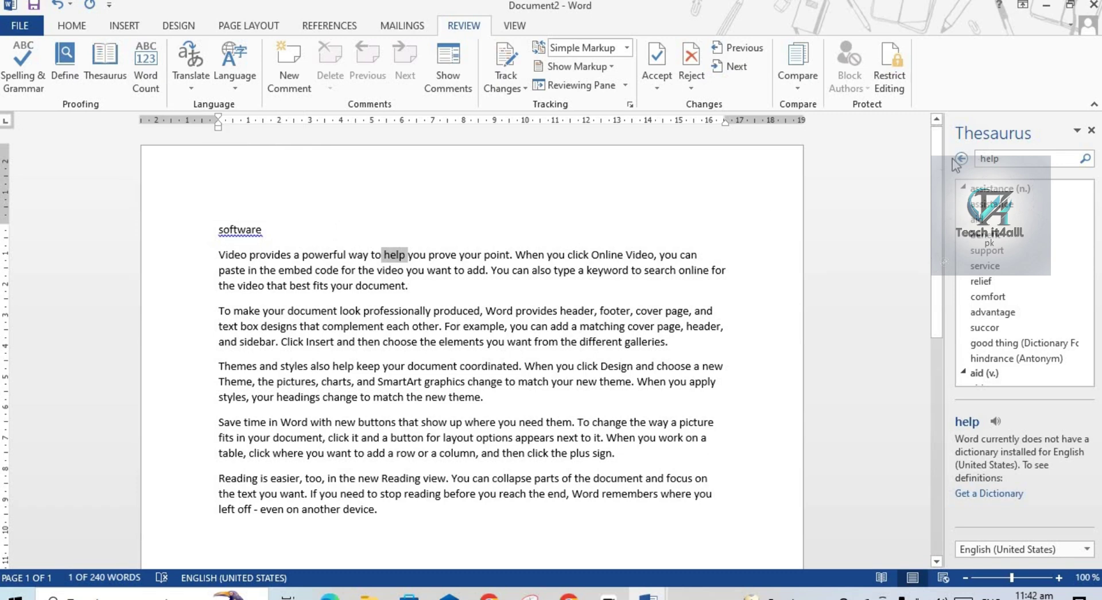
Close the Thesaurus, delete 'help', and confirm Word Count shows 239 words.
click(1090, 131)
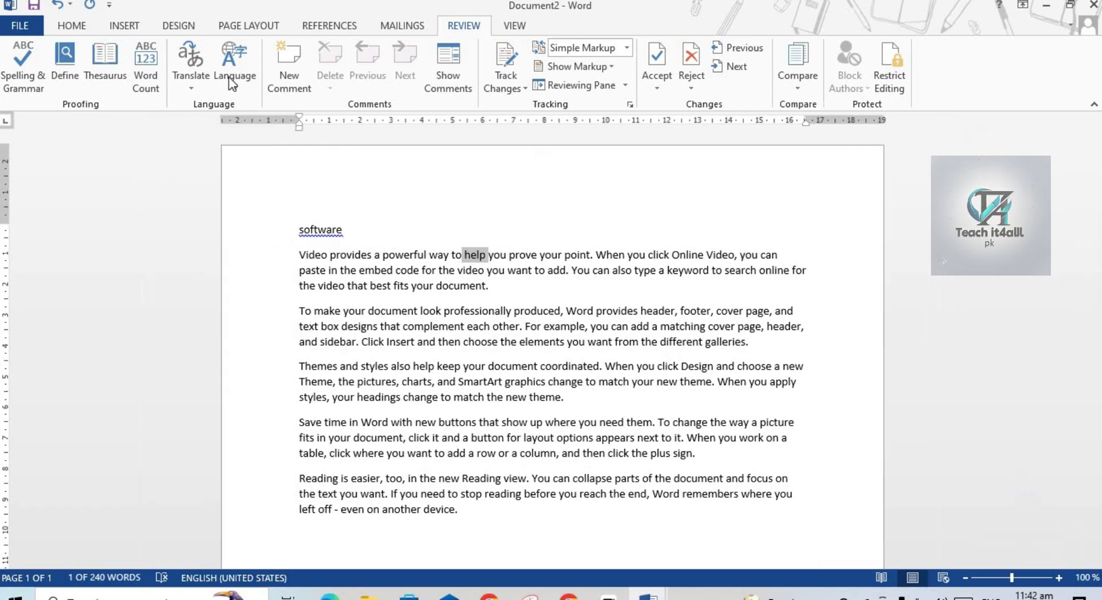
click(141, 73)
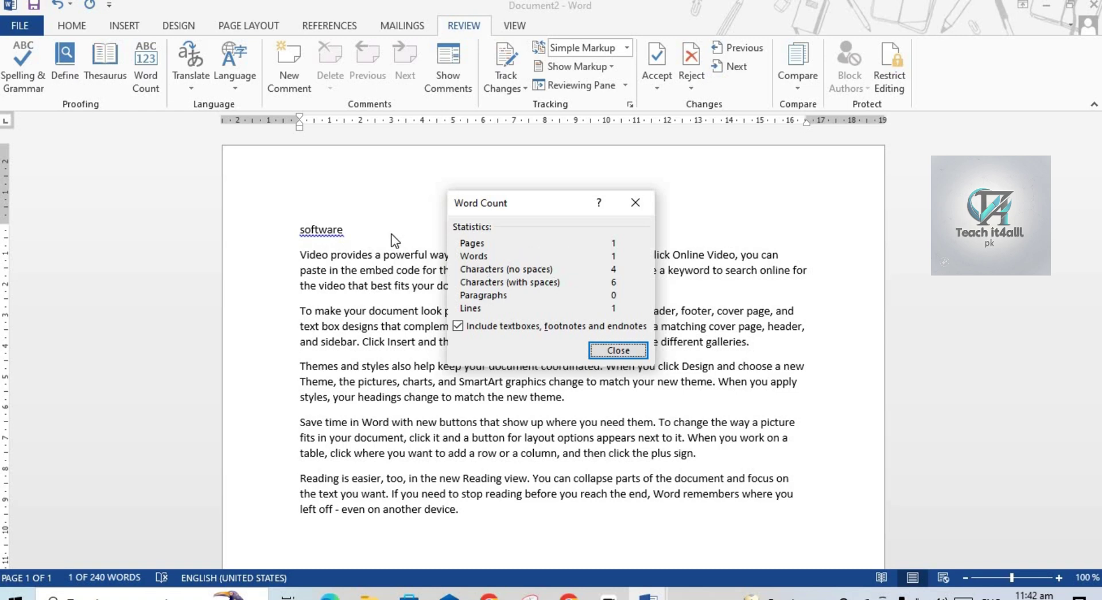
click(635, 201)
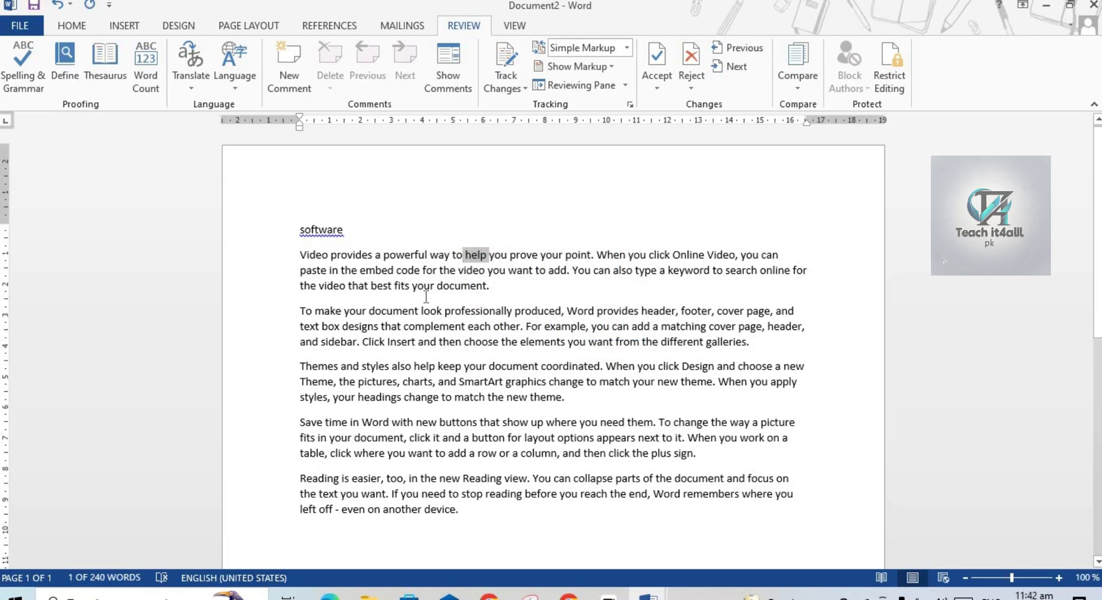
key(Delete)
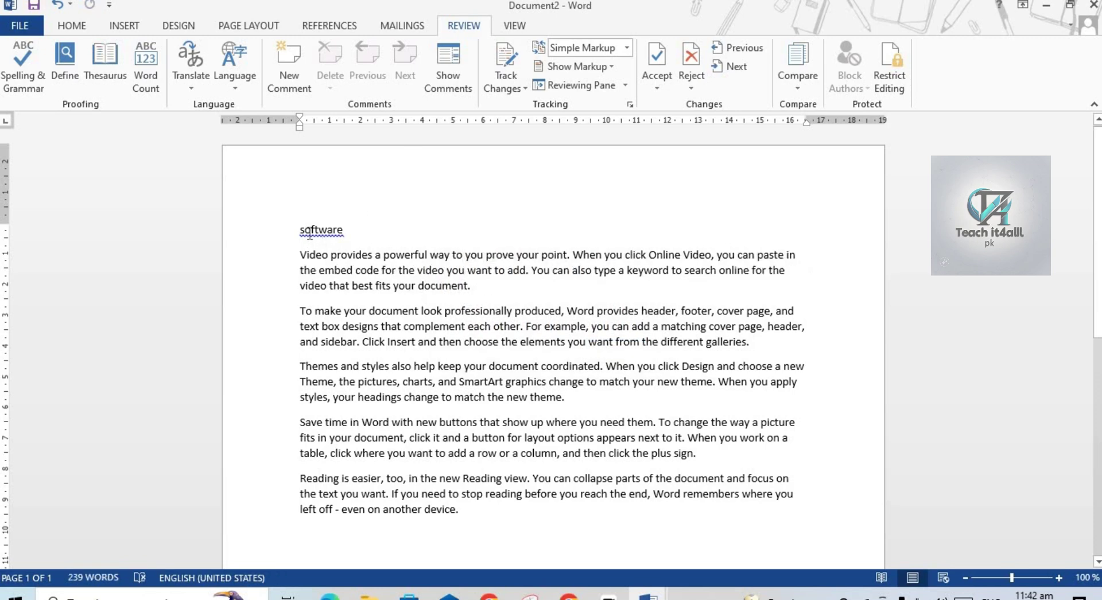
click(146, 80)
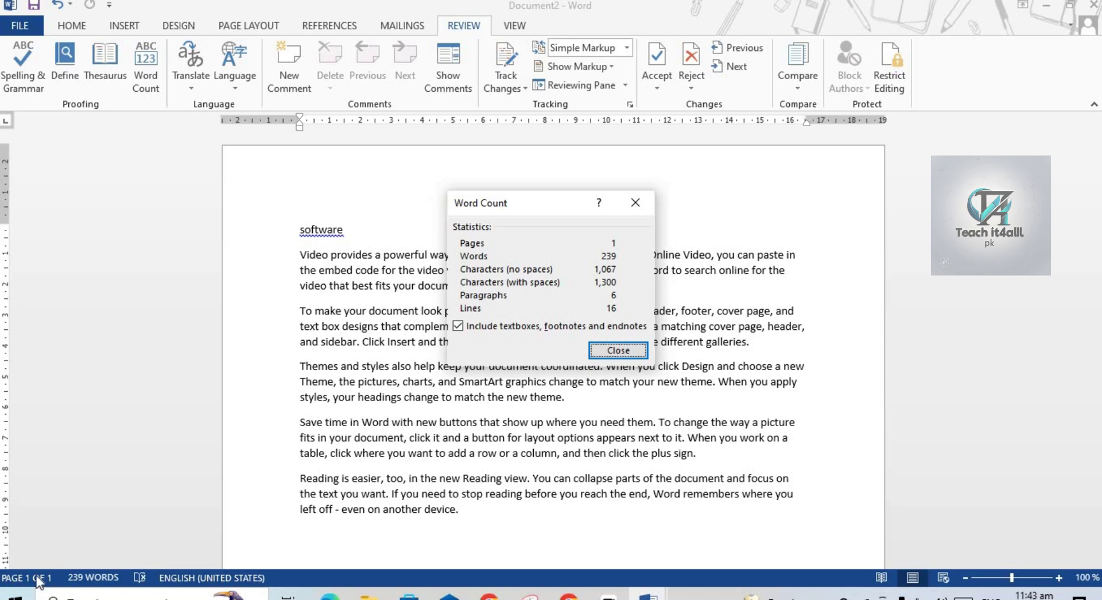
key(XF86MonBrightnessUp)
key(XF86MonBrightnessUp)
key(XF86MonBrightnessUp)
key(XF86MonBrightnessUp)
Send the whole document for online Urdu-to-Arabic translation with Translate Document.
click(636, 204)
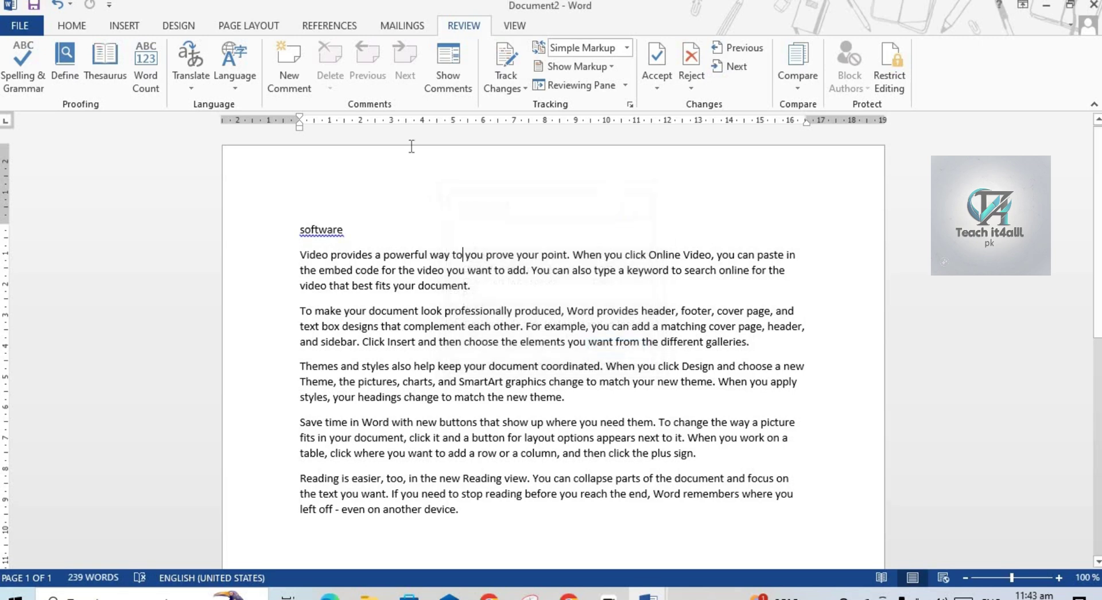
click(190, 91)
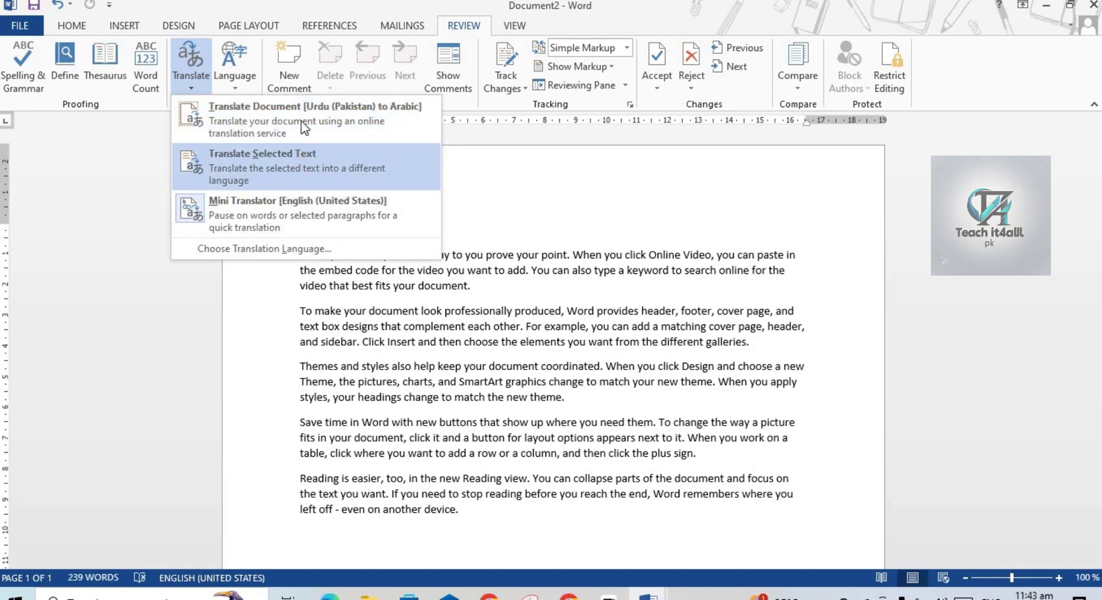
click(315, 112)
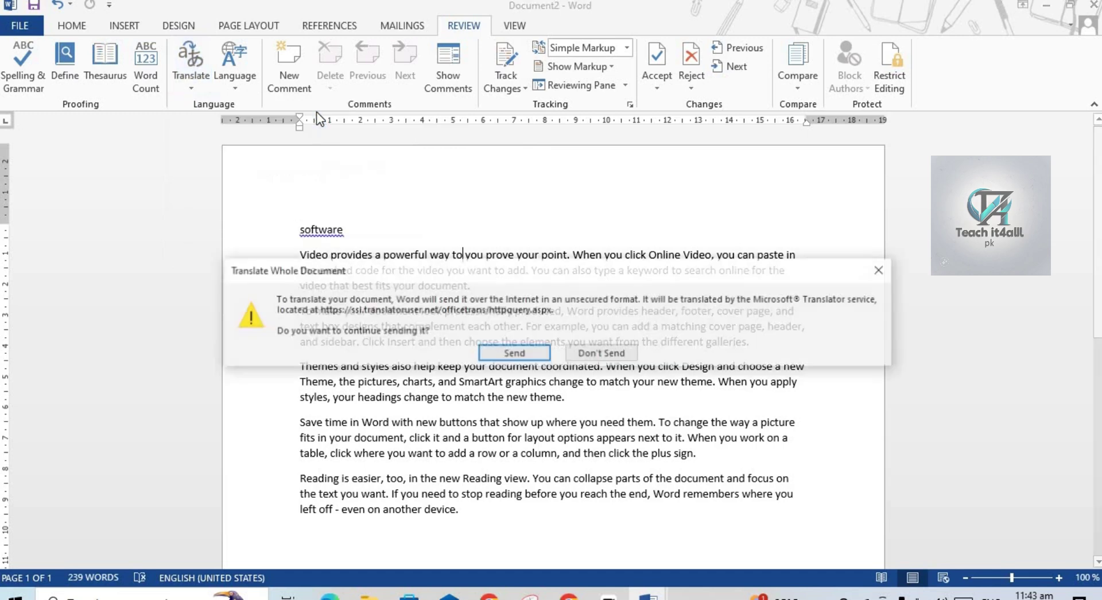
click(519, 351)
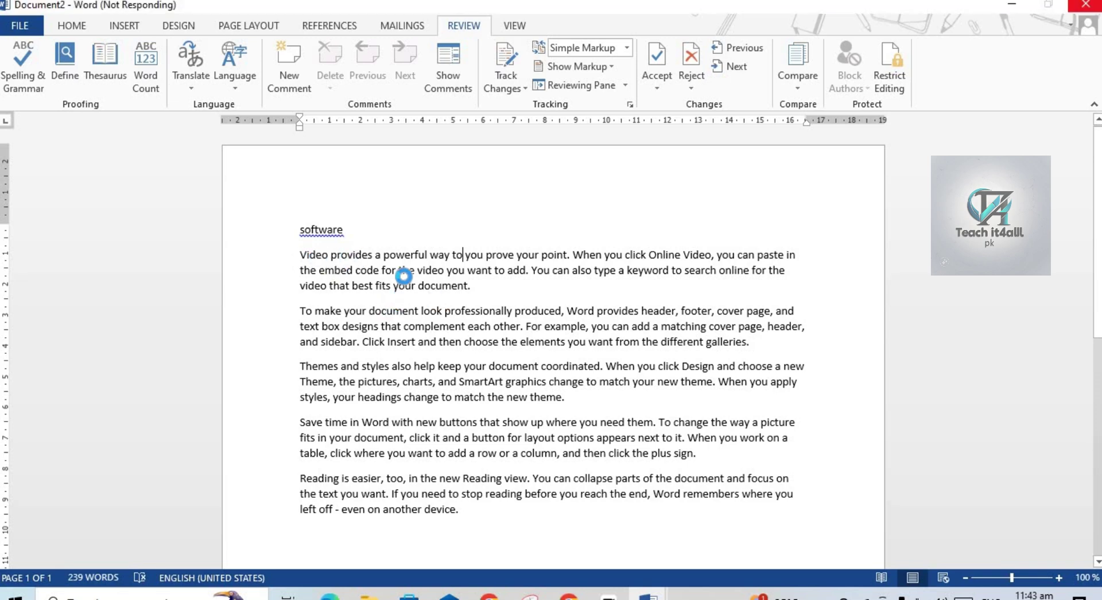
key(Home)
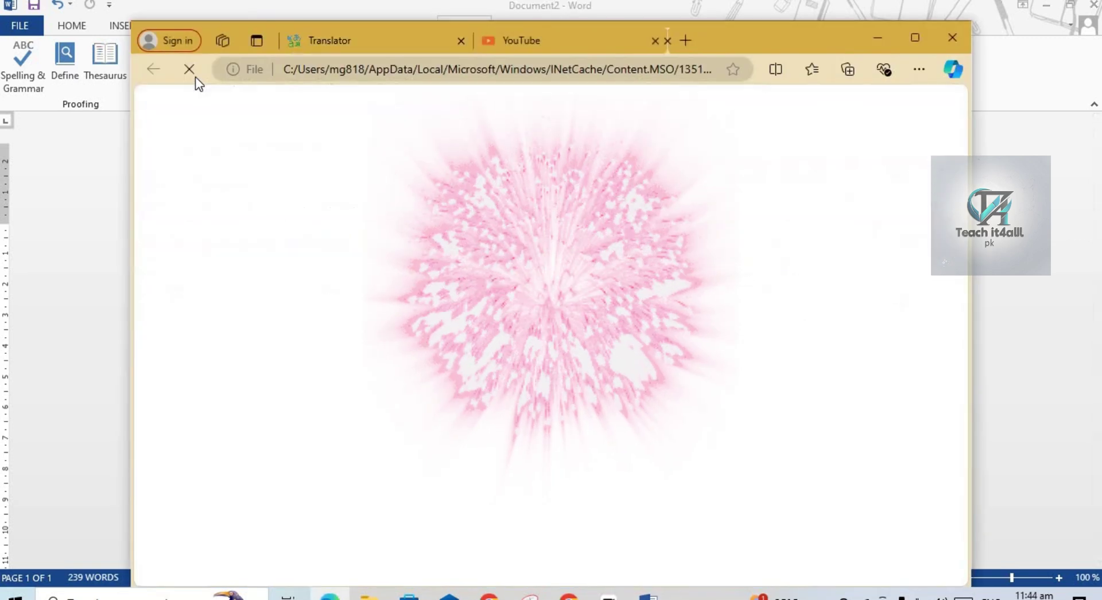
Set the target language to Urdu on the first Translator page.
click(363, 43)
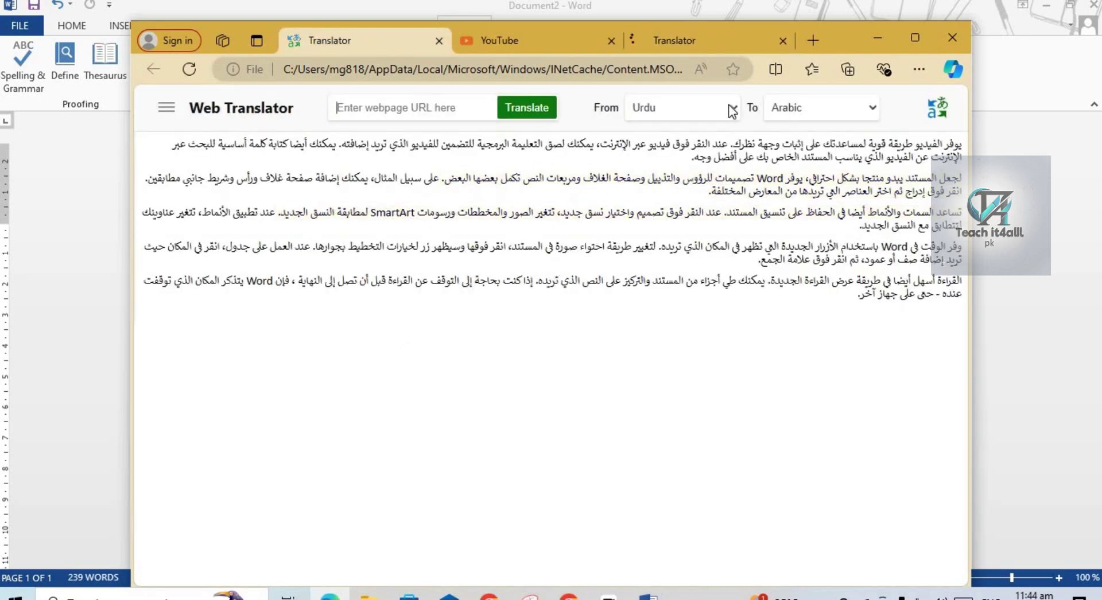
click(861, 109)
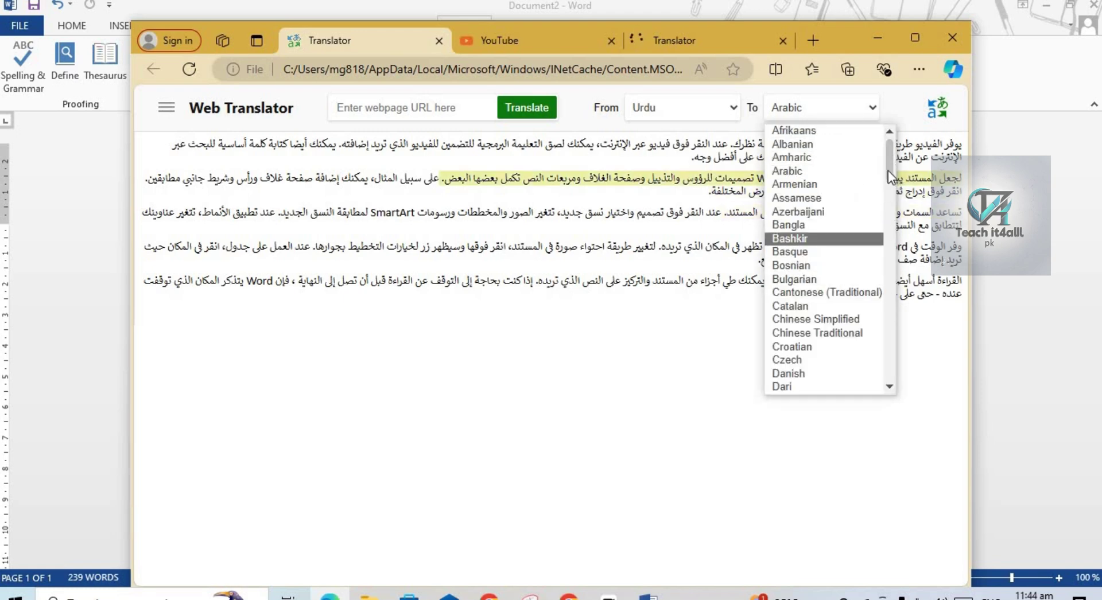
scroll(884, 292, down, 10)
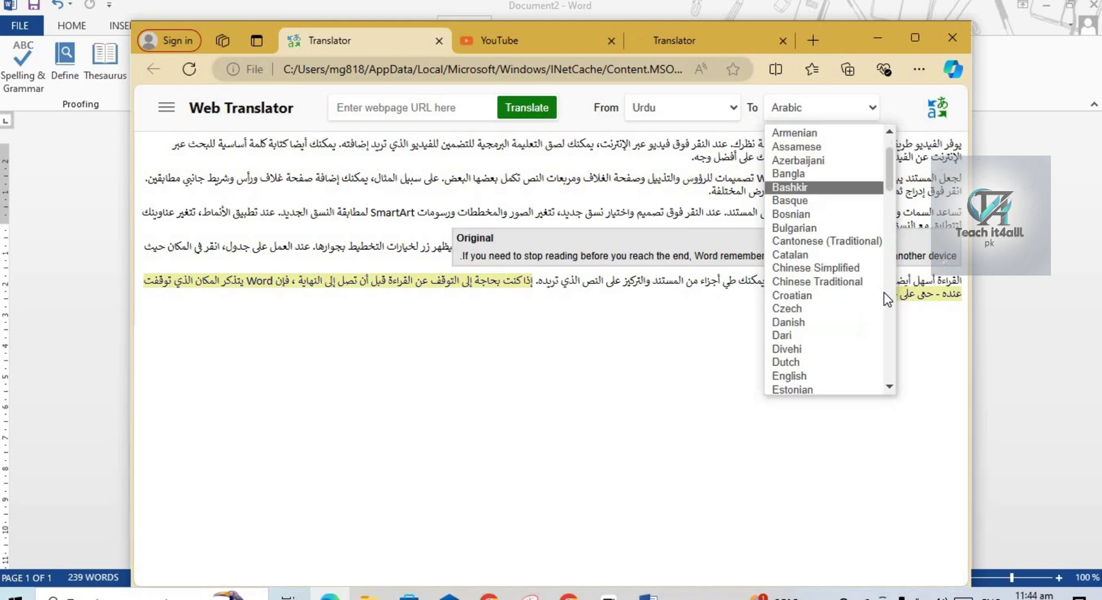
drag(889, 241, 895, 300)
drag(907, 357, 907, 367)
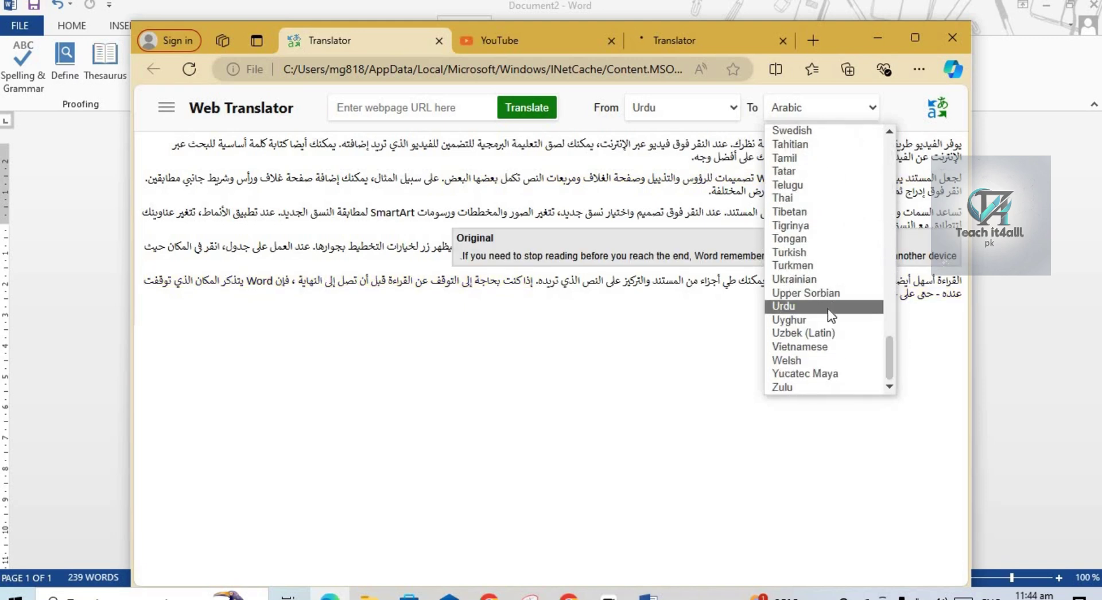
click(827, 309)
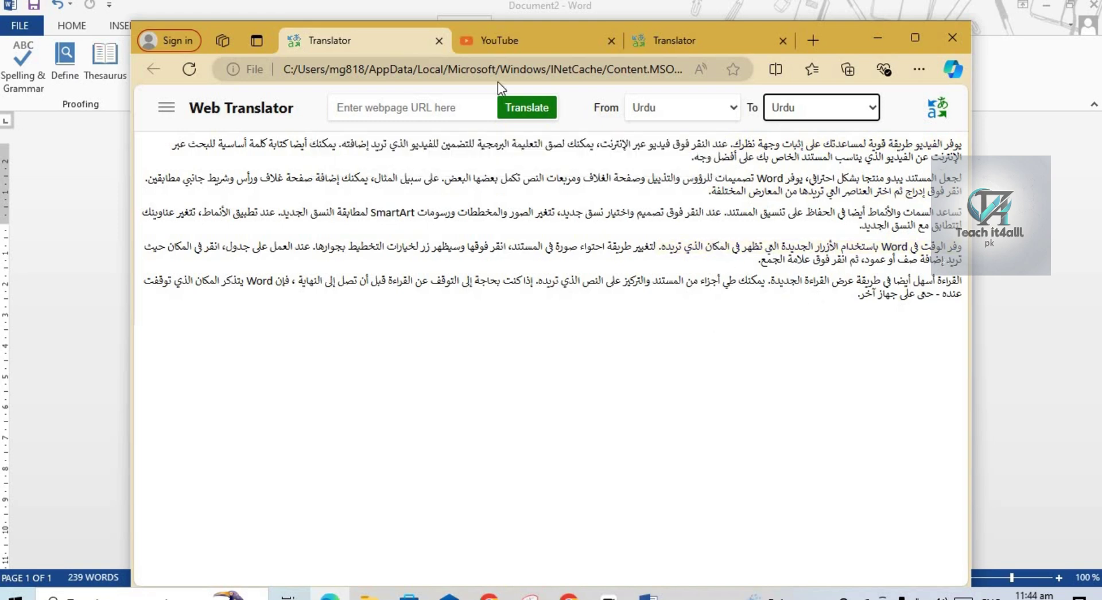
Check the other Translator page, then close the browser window to return to Word.
click(653, 44)
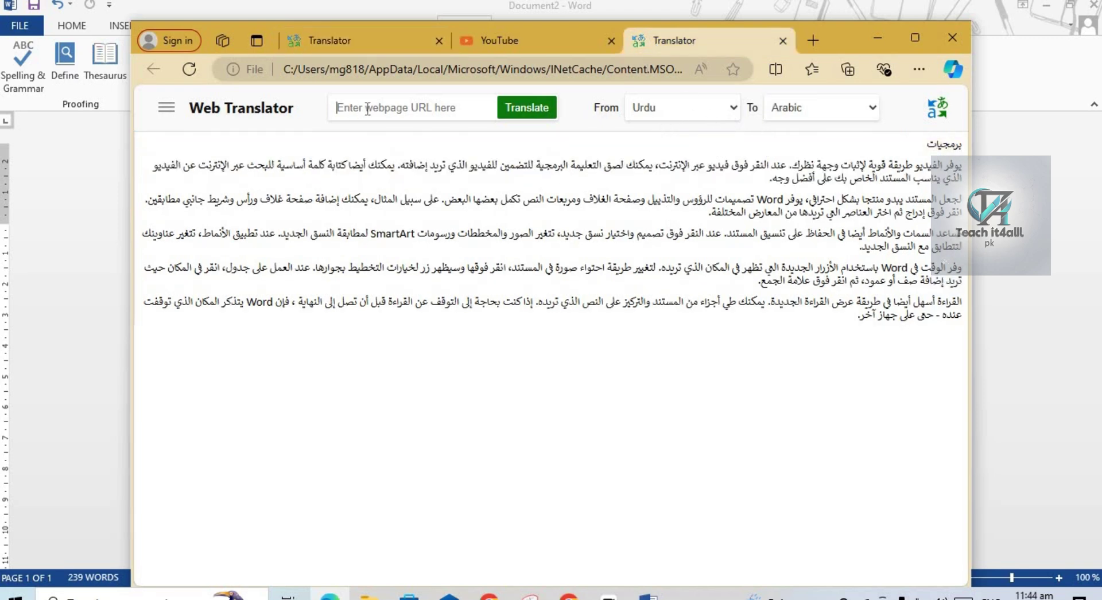
click(445, 112)
click(648, 597)
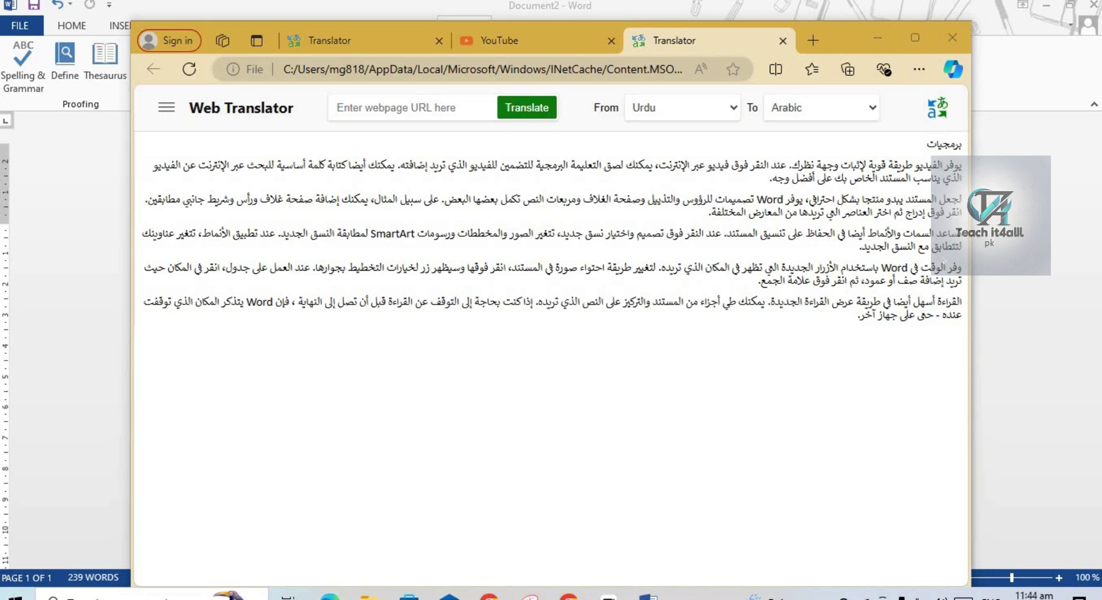
click(945, 42)
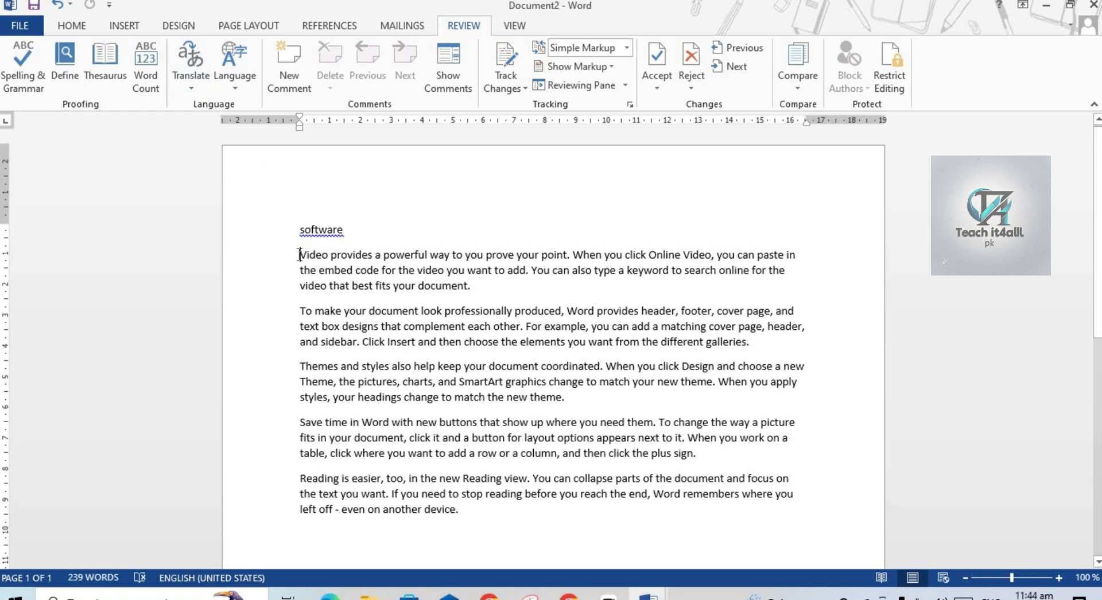
Select the first English paragraph and translate it in the Research pane.
drag(299, 254, 485, 287)
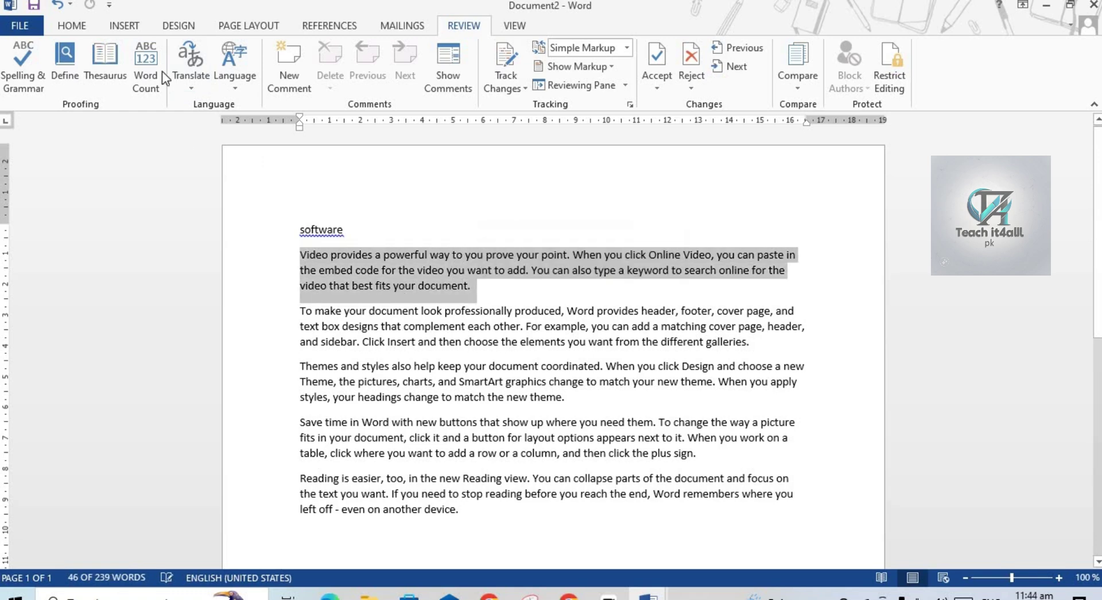
click(189, 83)
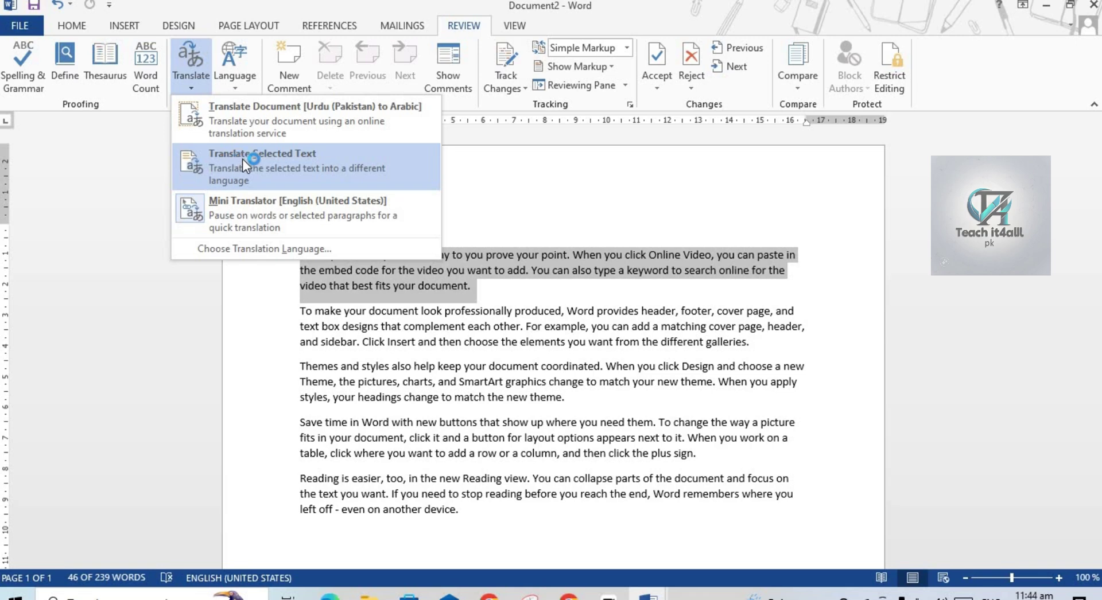
click(280, 164)
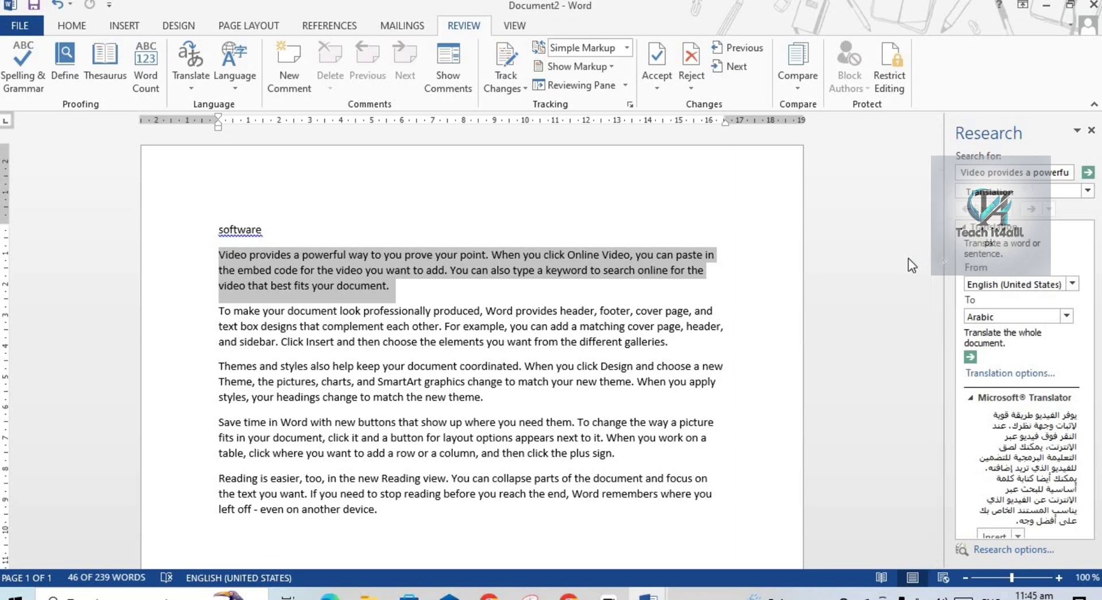
Set the target language to Urdu (Pakistan) and insert the translation over the paragraph.
click(1068, 313)
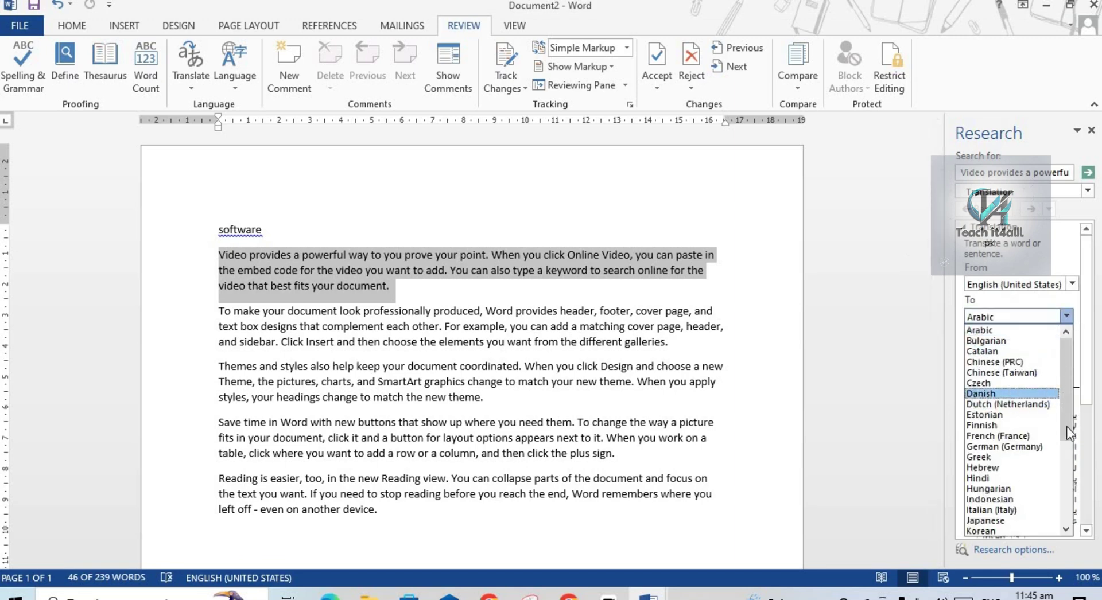
drag(1066, 426, 1072, 490)
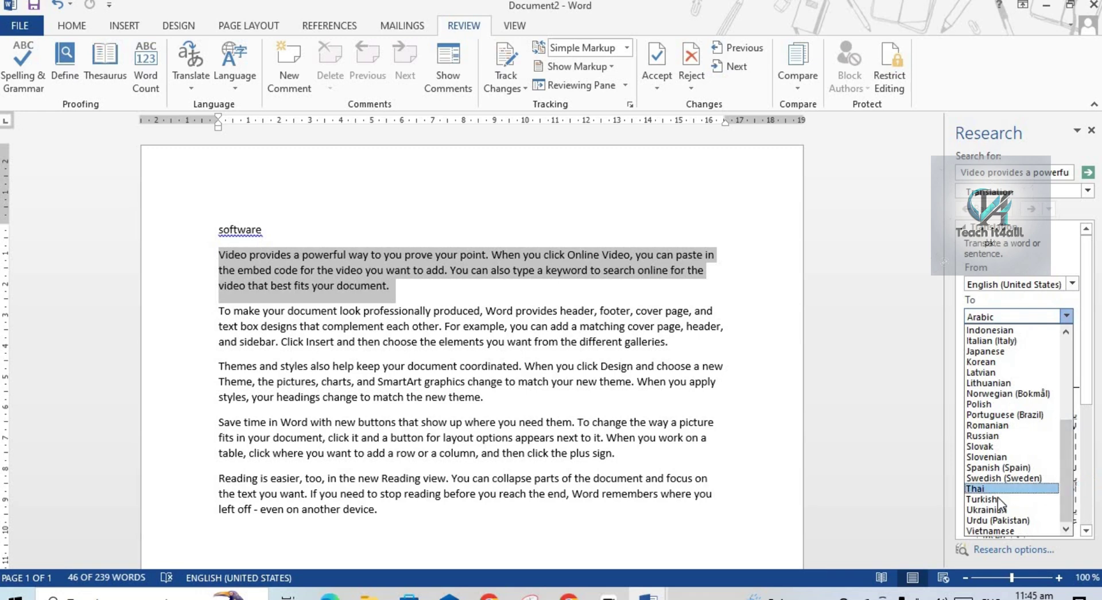
click(999, 529)
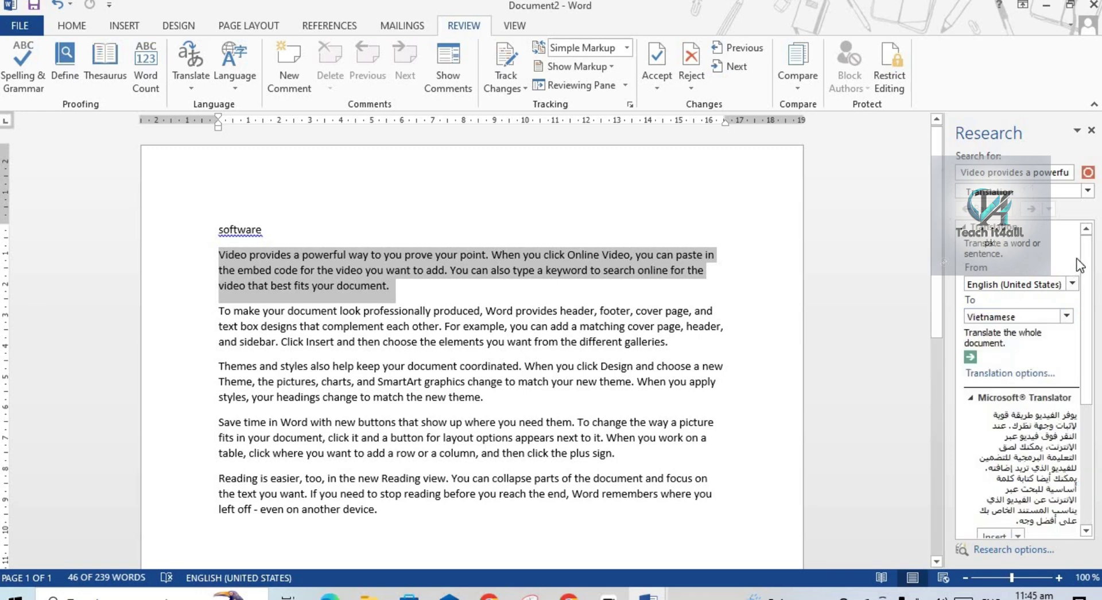
click(1068, 316)
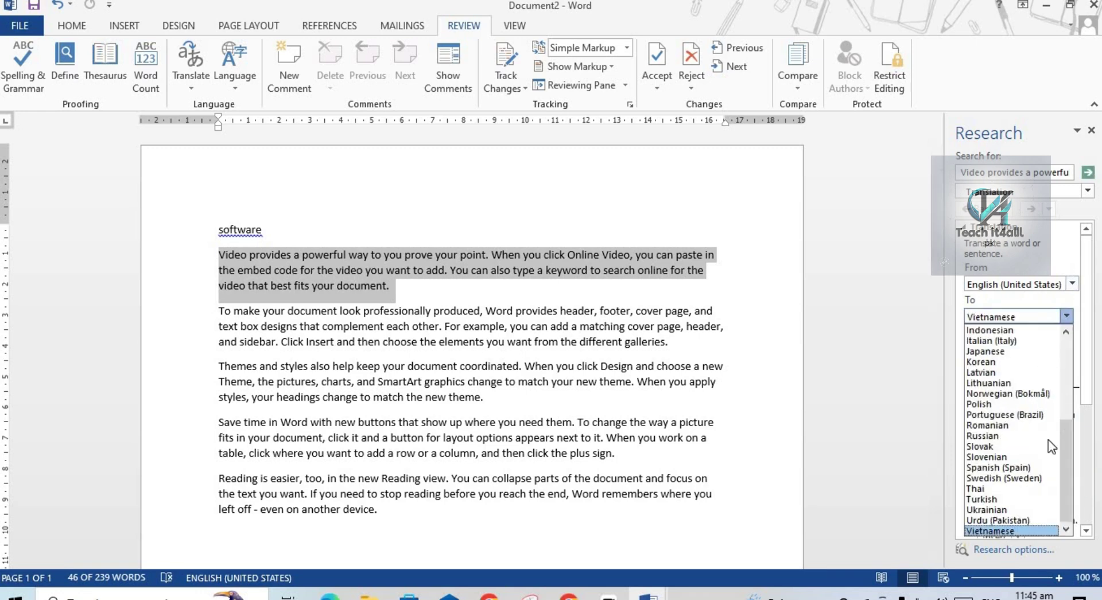
click(1027, 520)
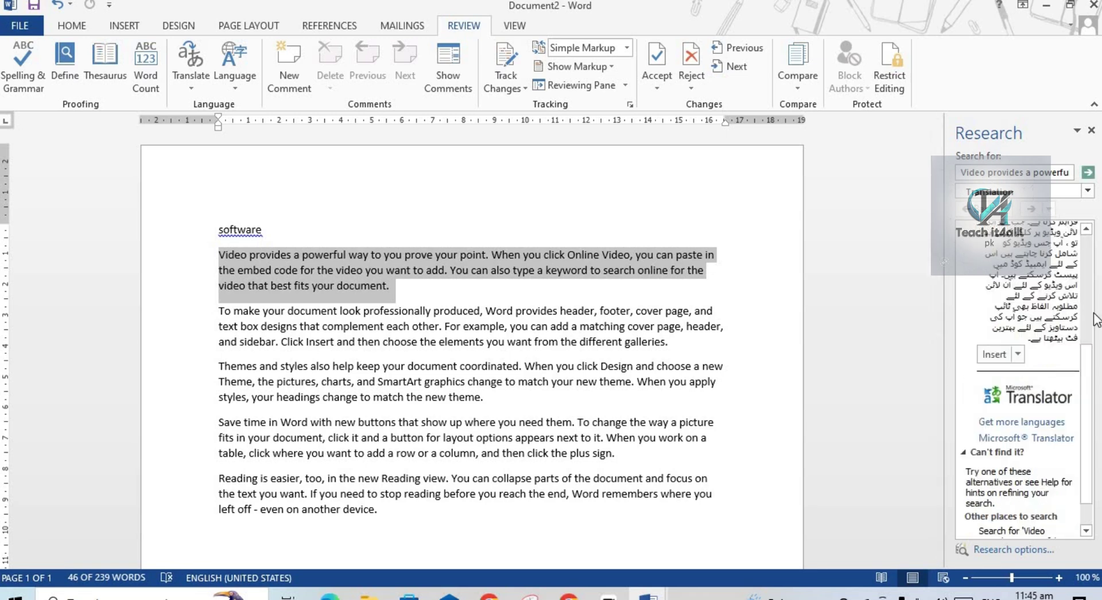
scroll(1096, 322, up, 5)
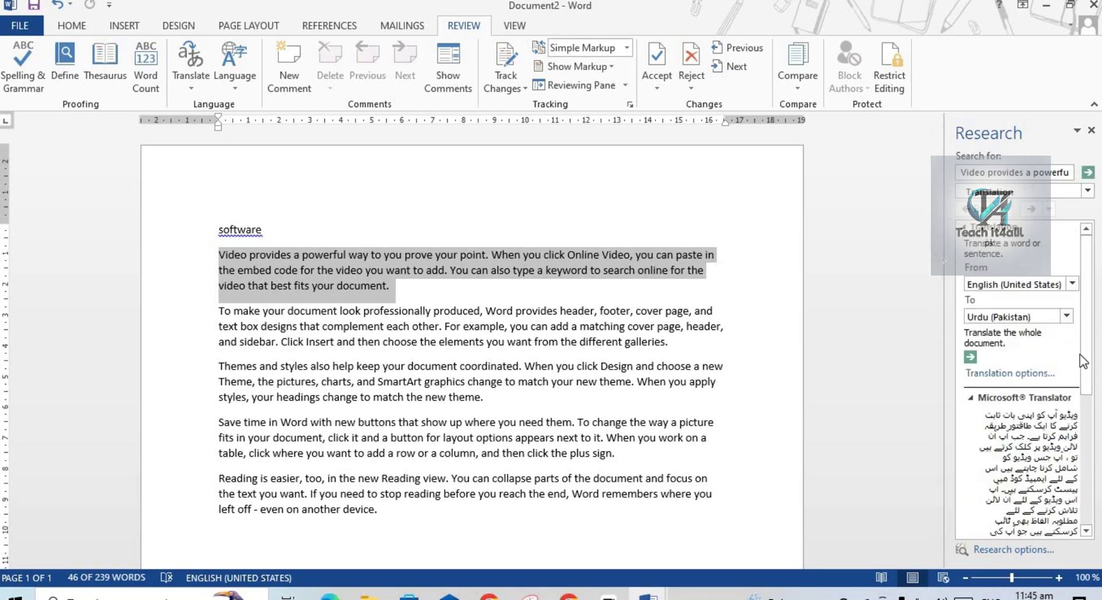
scroll(1062, 464, down, 2)
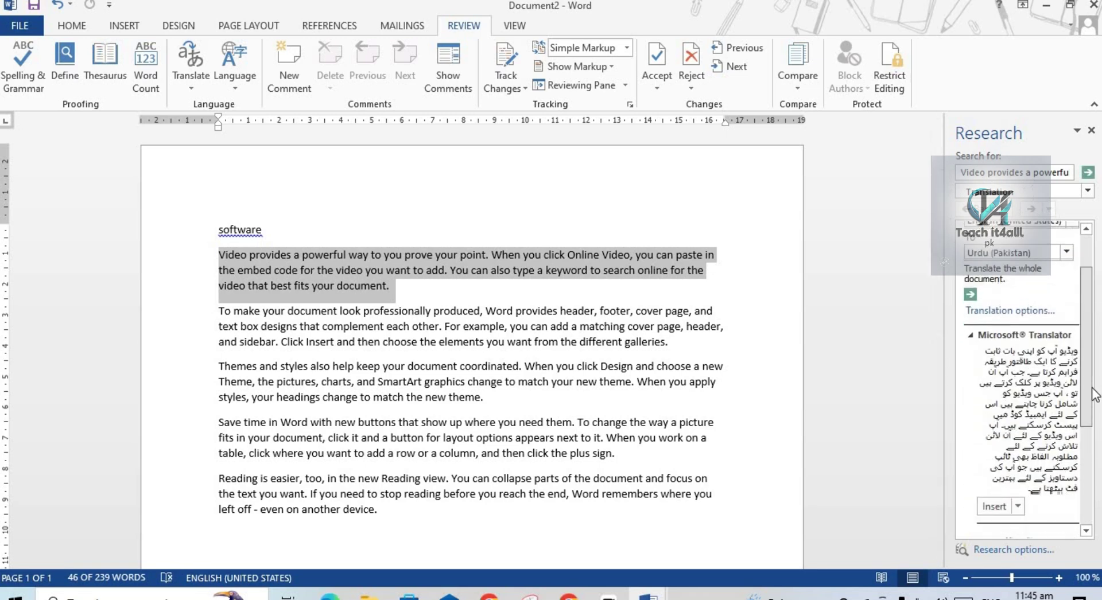
click(994, 498)
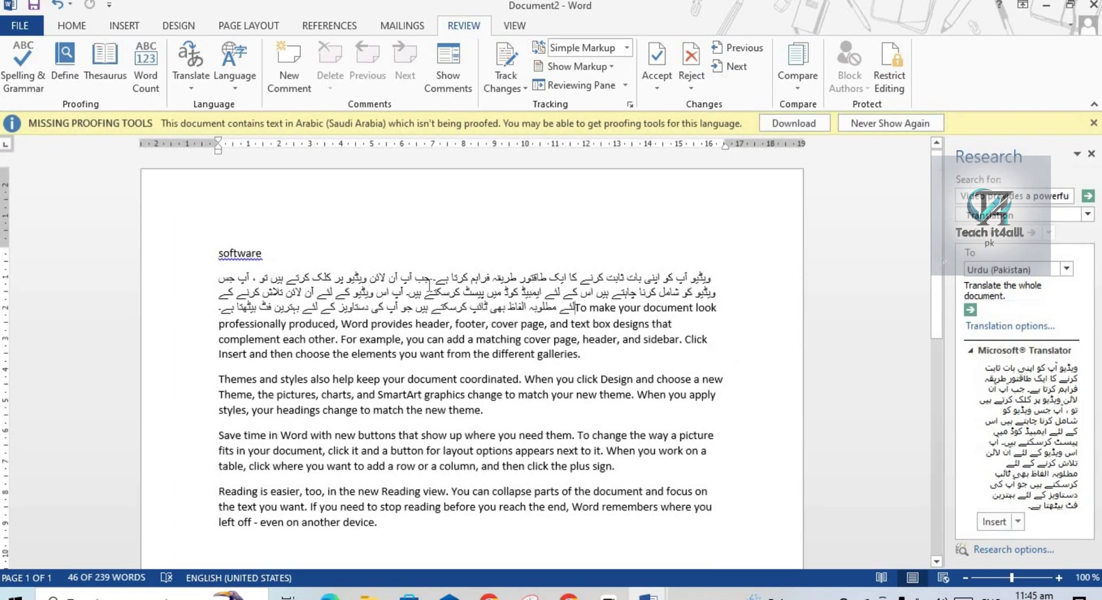
Select the Urdu translation lines in Document2 and bring up the Home tab's font options.
drag(218, 281, 333, 278)
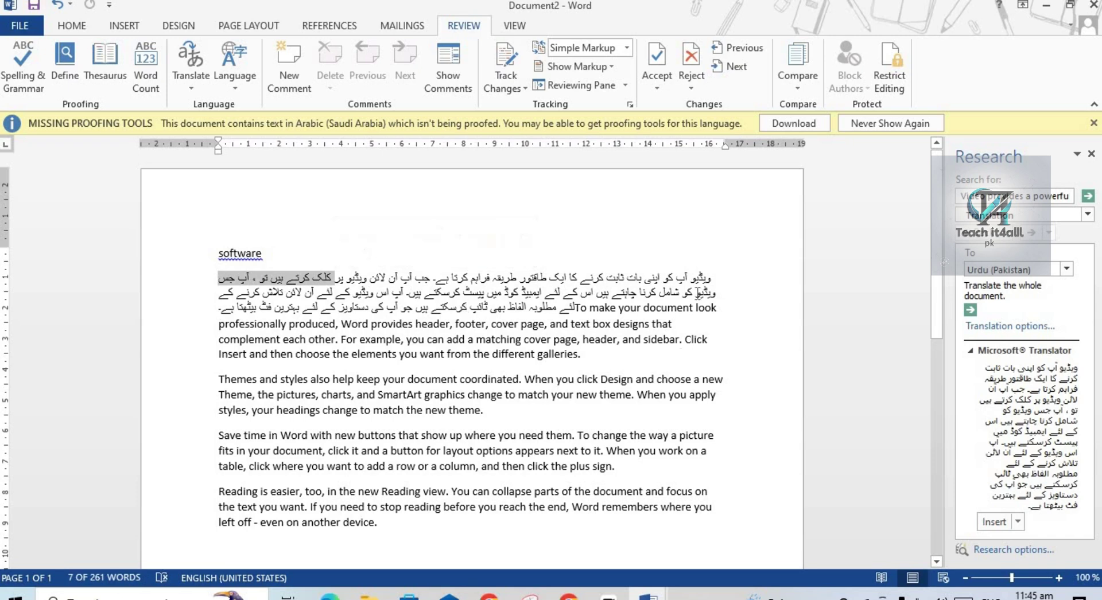
drag(725, 273, 216, 312)
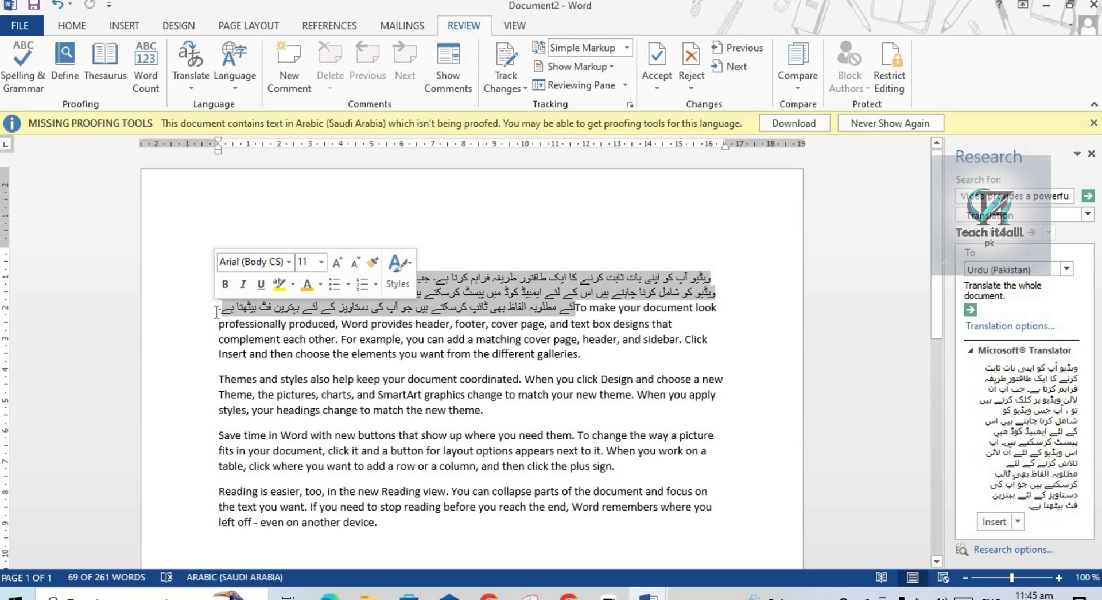
click(75, 25)
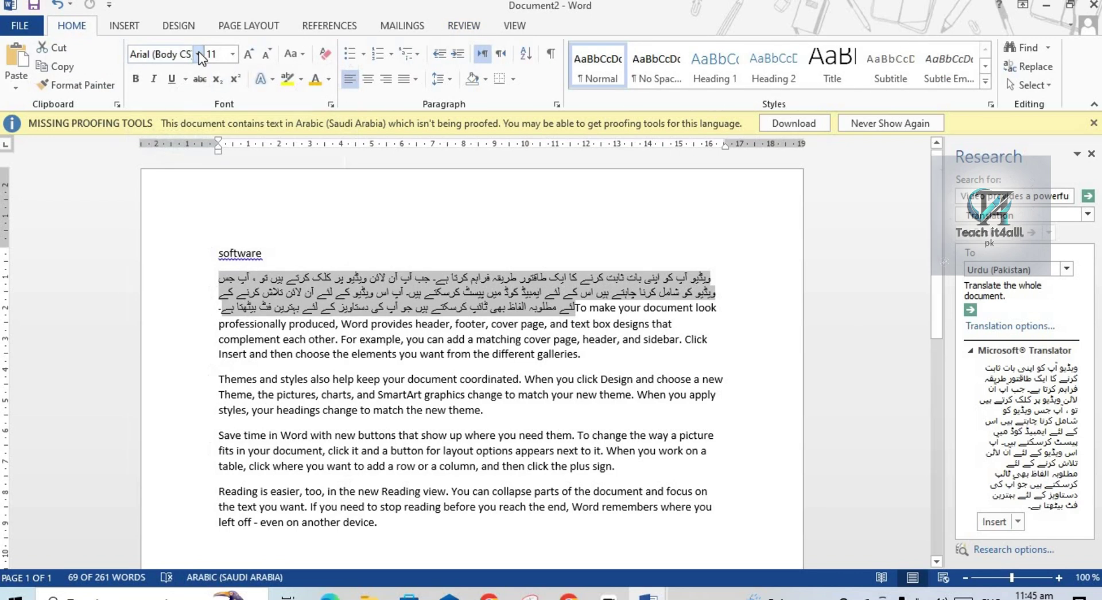
Apply the Jameel Noori Nastaleeq font to the selected Urdu text.
click(199, 54)
click(198, 54)
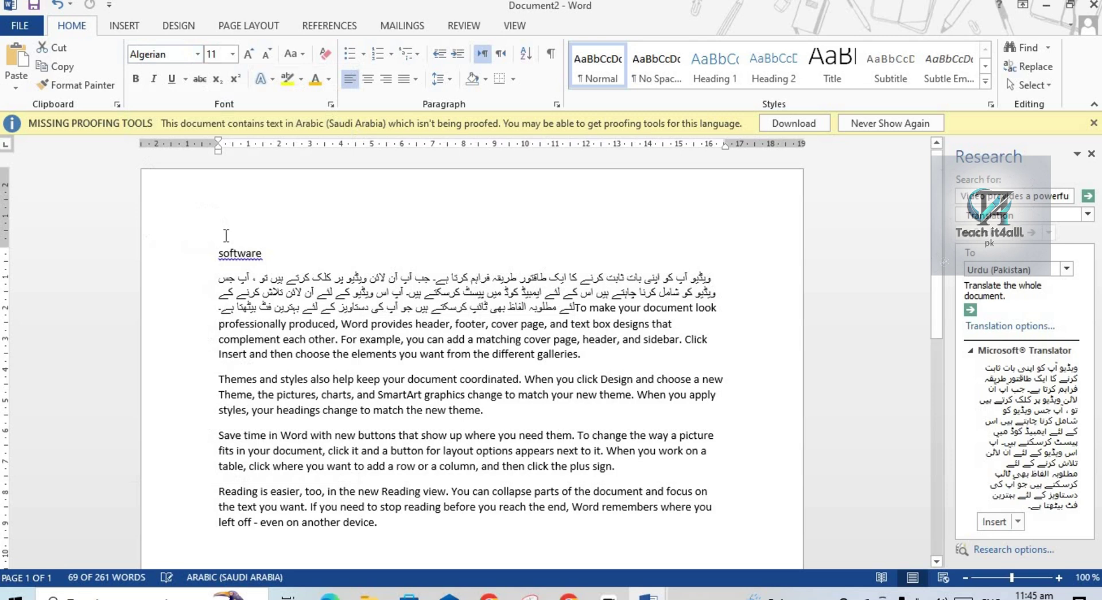
click(198, 54)
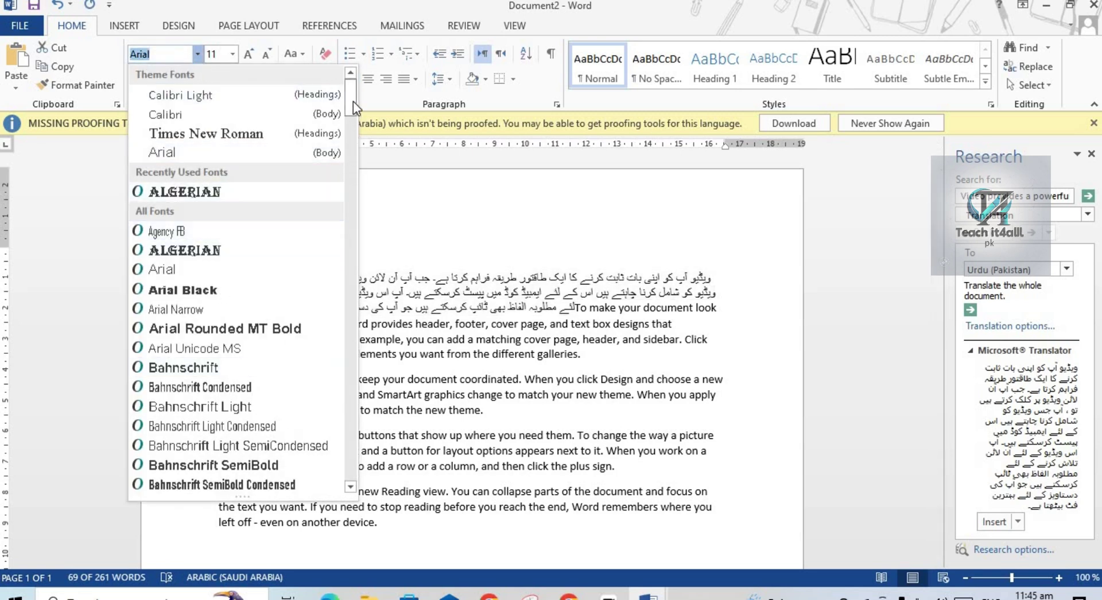
drag(353, 103, 357, 218)
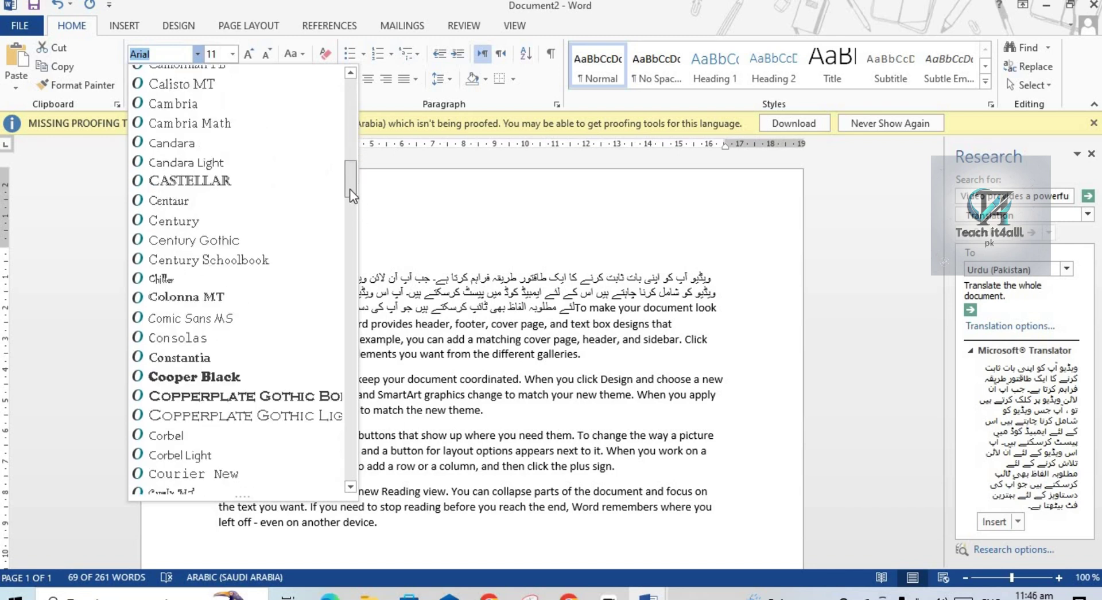
drag(351, 175, 357, 244)
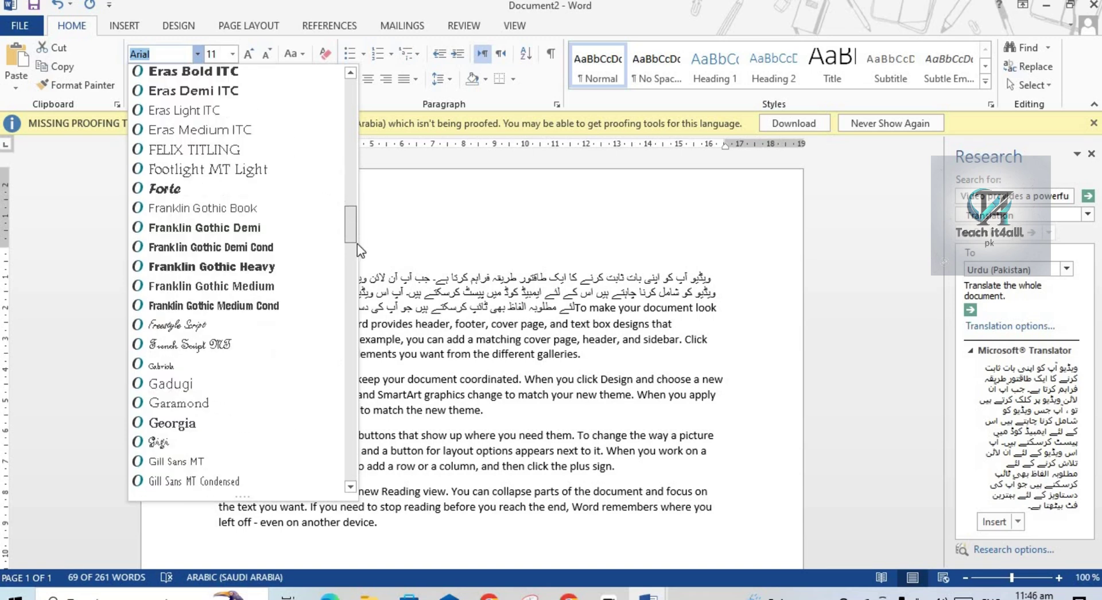
scroll(351, 235, down, 4)
scroll(351, 252, up, 5)
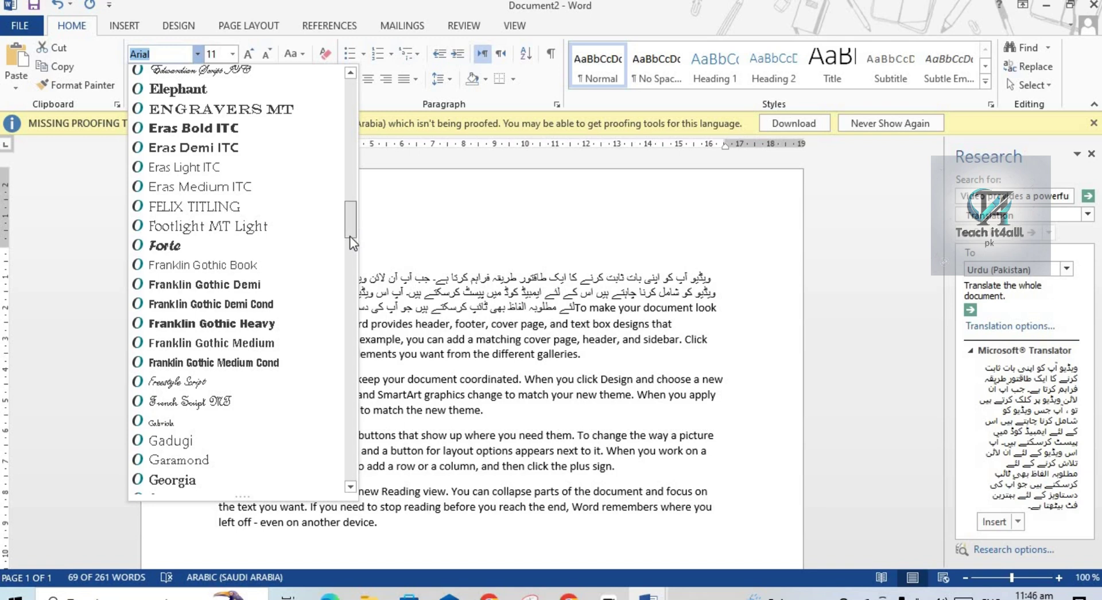
scroll(349, 241, down, 5)
scroll(350, 261, down, 3)
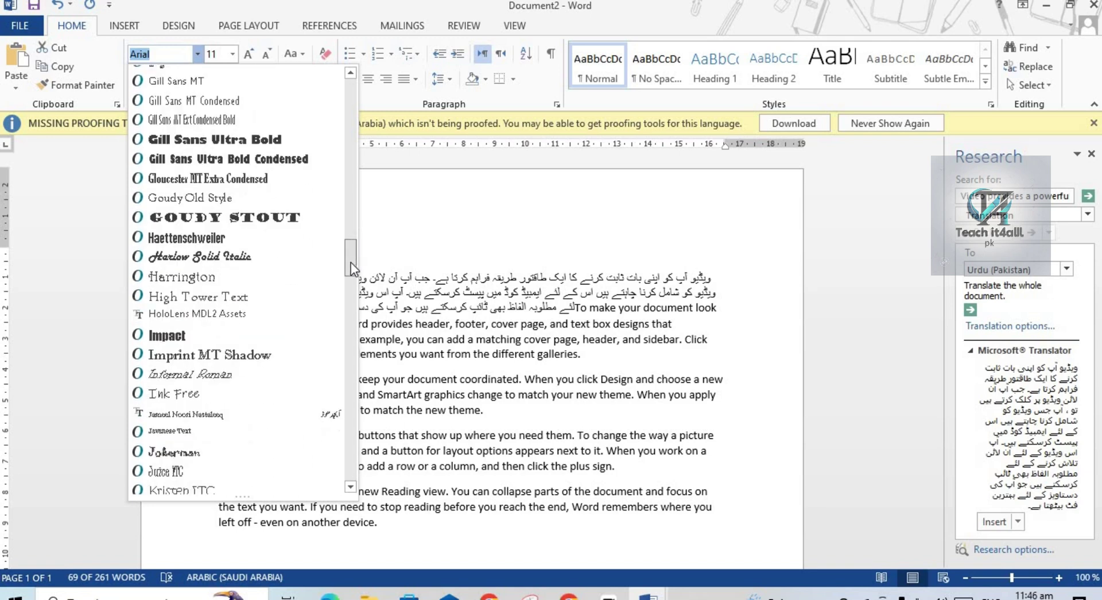
scroll(275, 321, down, 1)
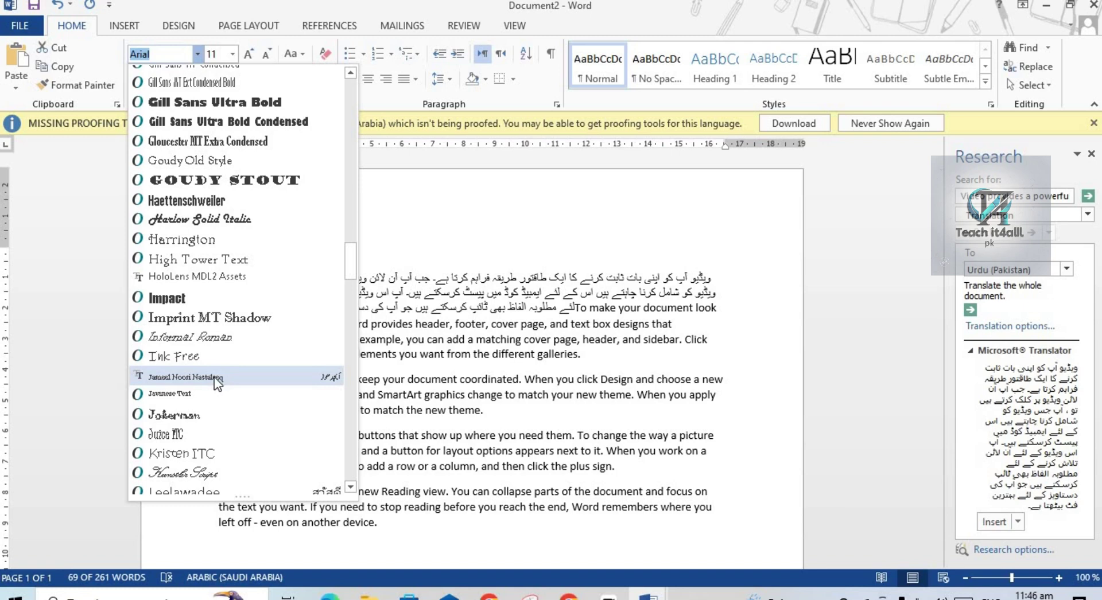
click(215, 378)
Grow the Urdu paragraph to size 20 and move 'To make' onto a new paragraph.
click(215, 377)
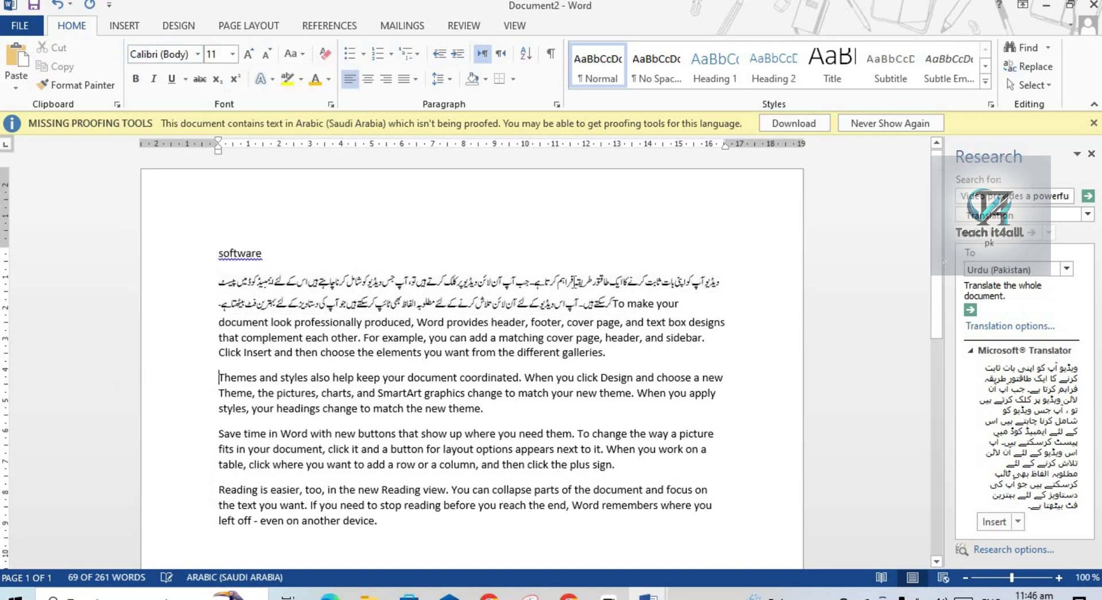
drag(218, 282, 615, 306)
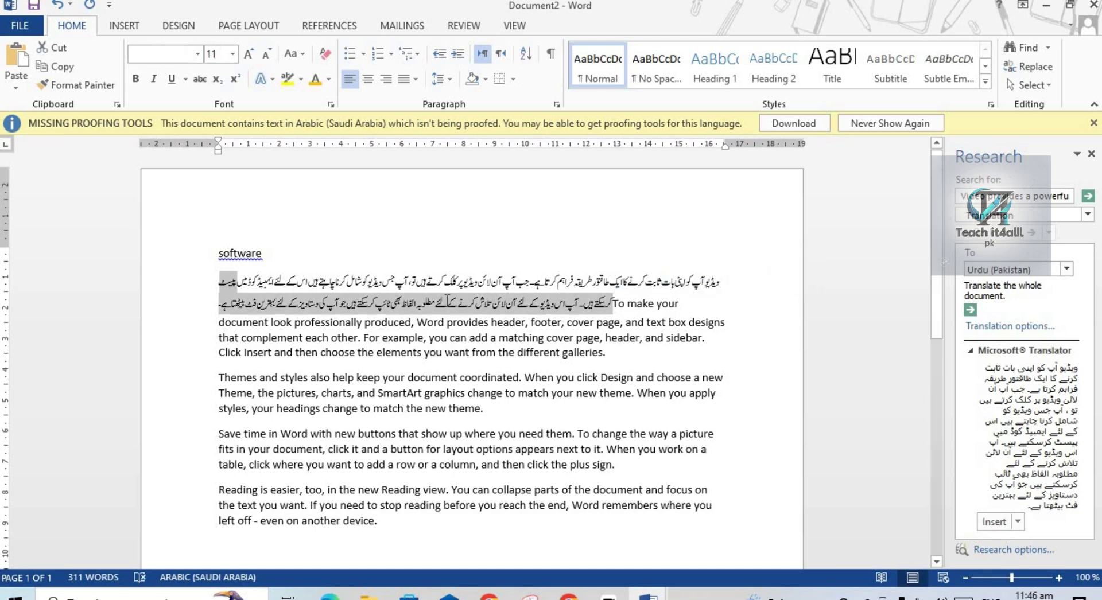
triple_click(449, 294)
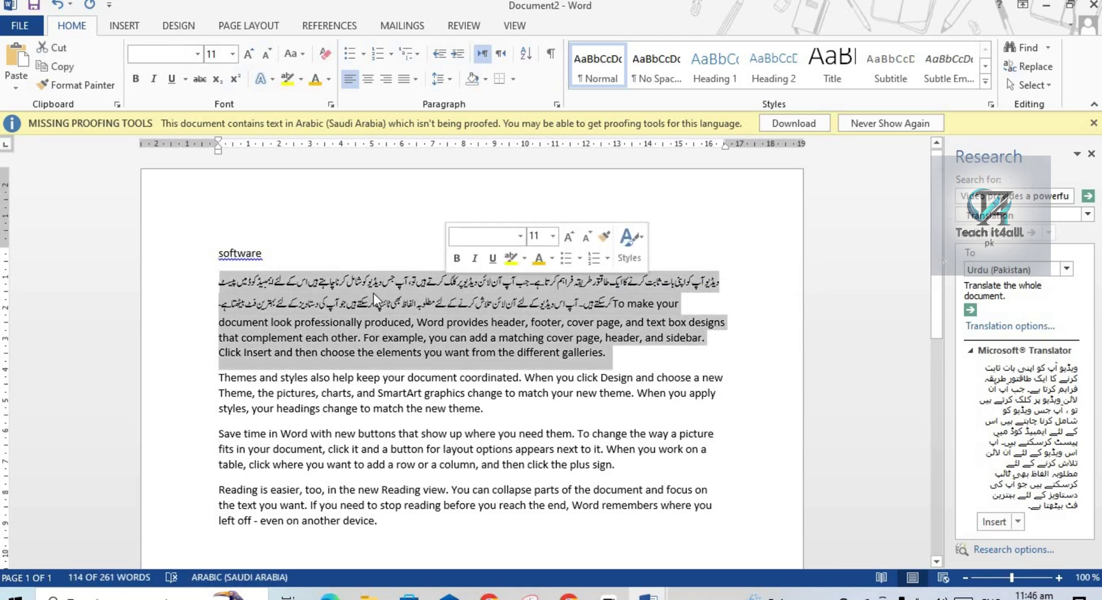
click(250, 59)
click(249, 60)
click(249, 60)
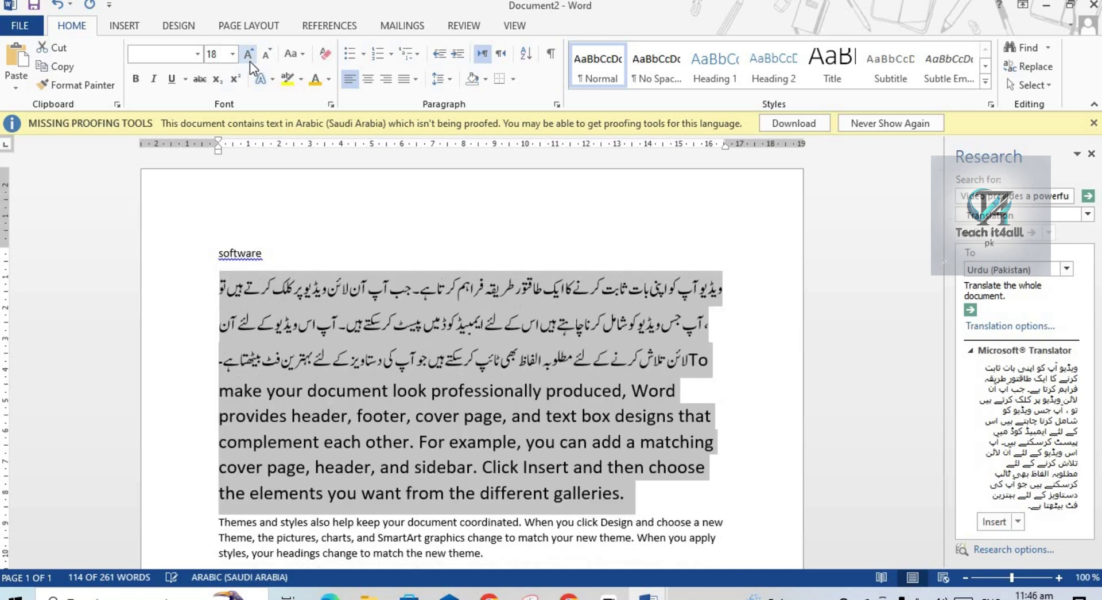
click(249, 60)
click(249, 59)
click(771, 367)
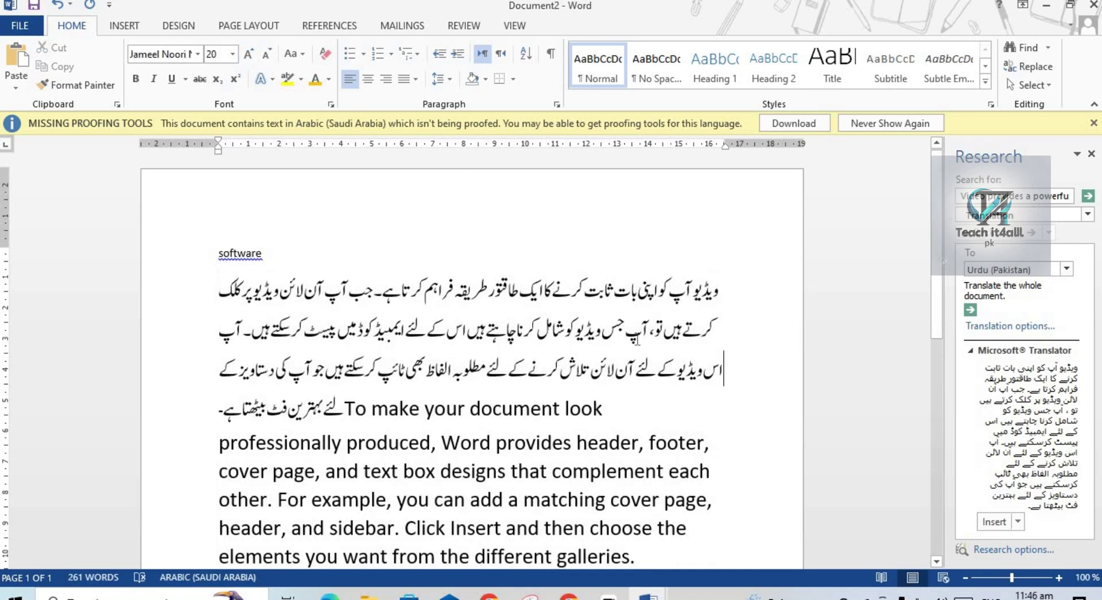
click(347, 410)
key(Return)
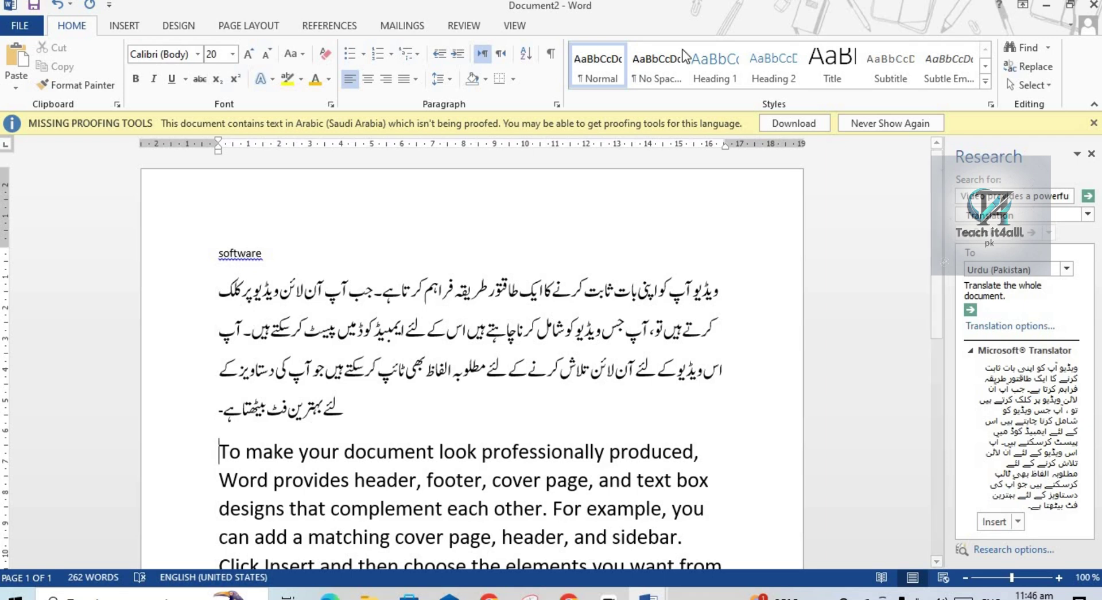
Dismiss the proofing language options and close the Research translation pane.
click(463, 26)
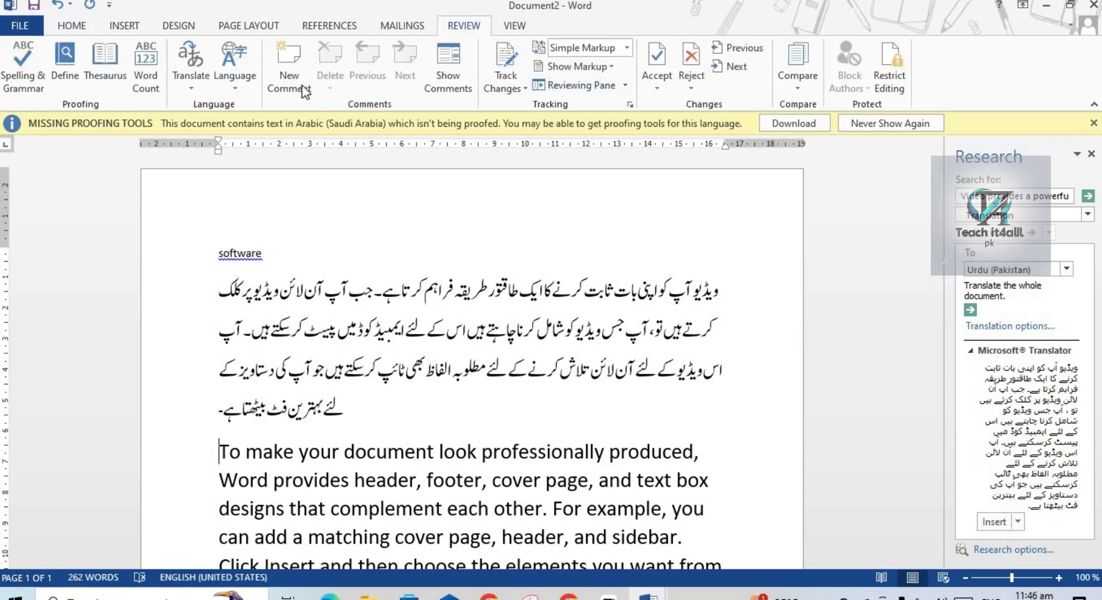
click(236, 88)
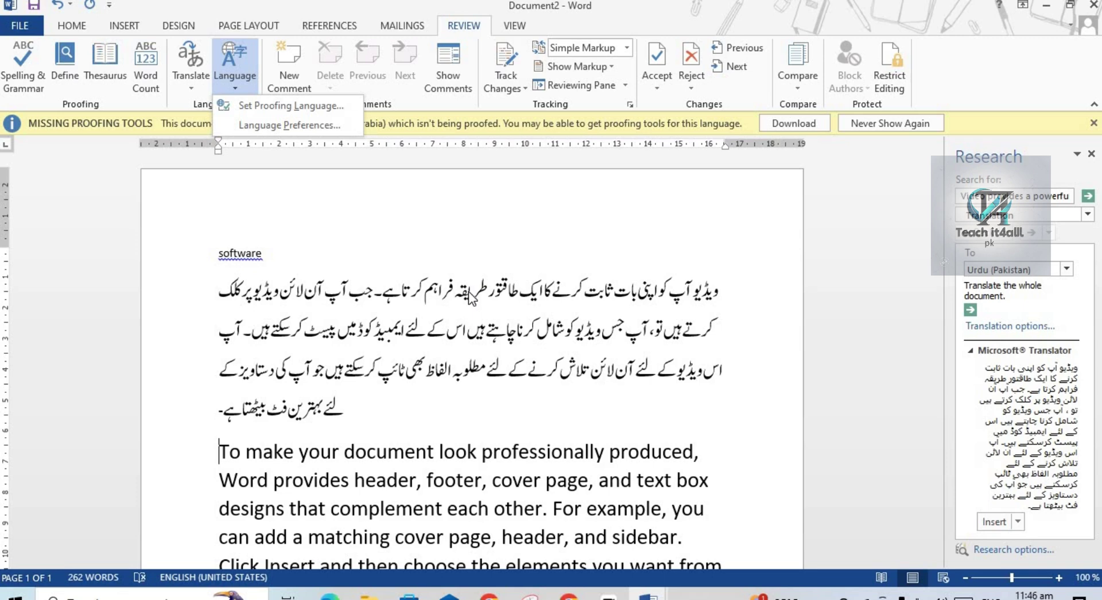
click(1092, 156)
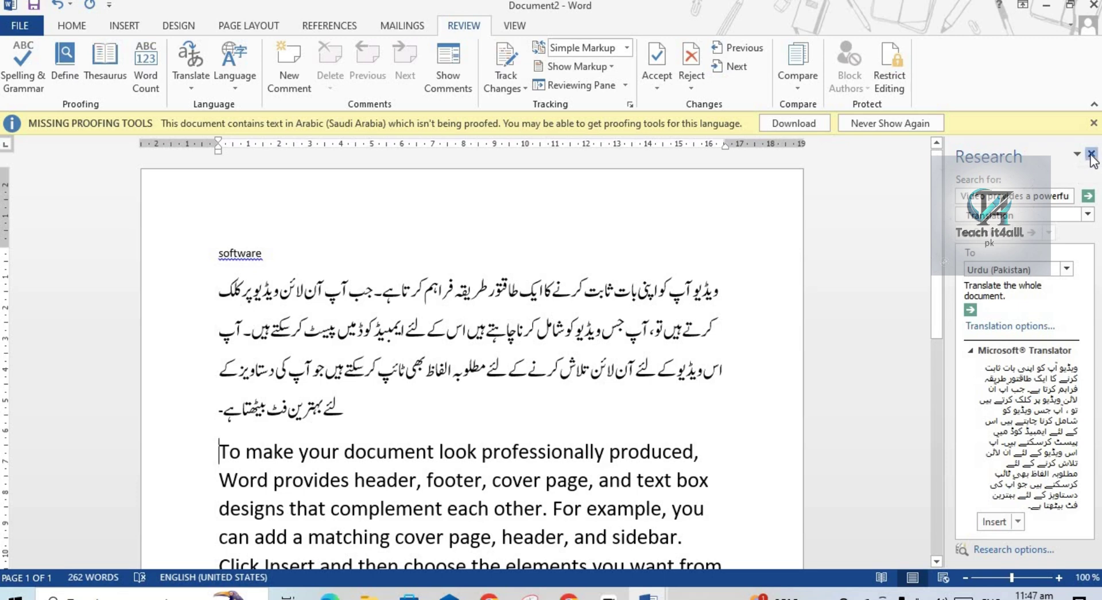
click(1092, 156)
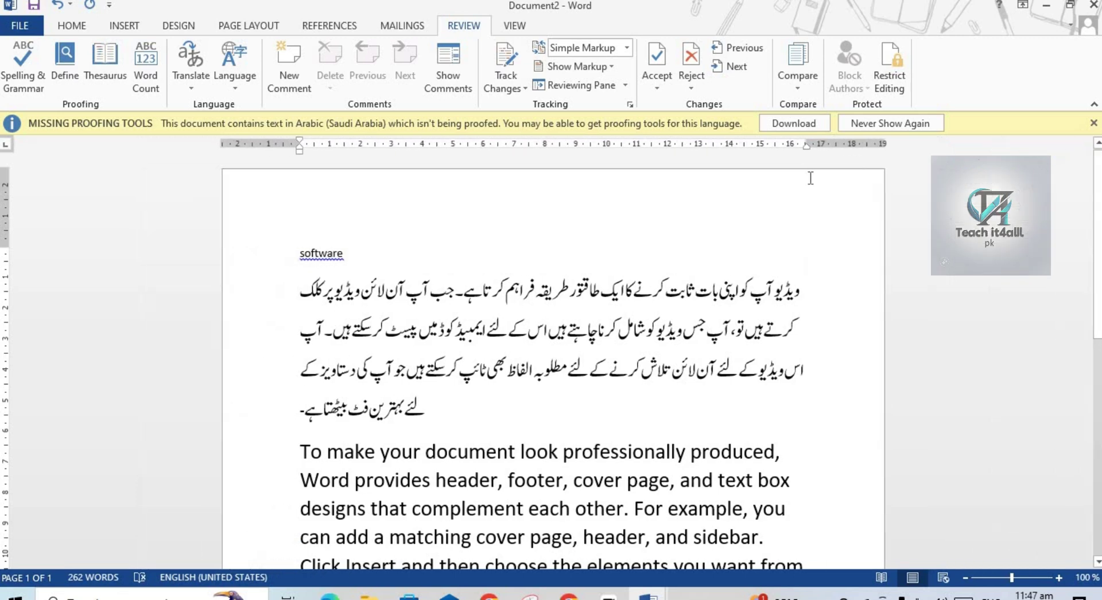
click(303, 90)
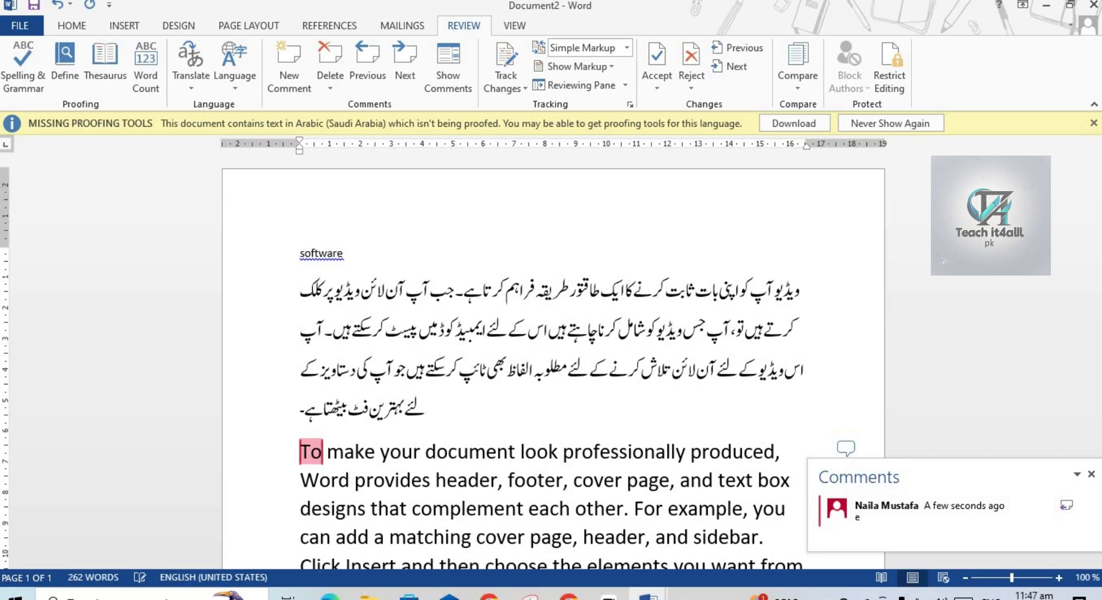
text(english to urdu)
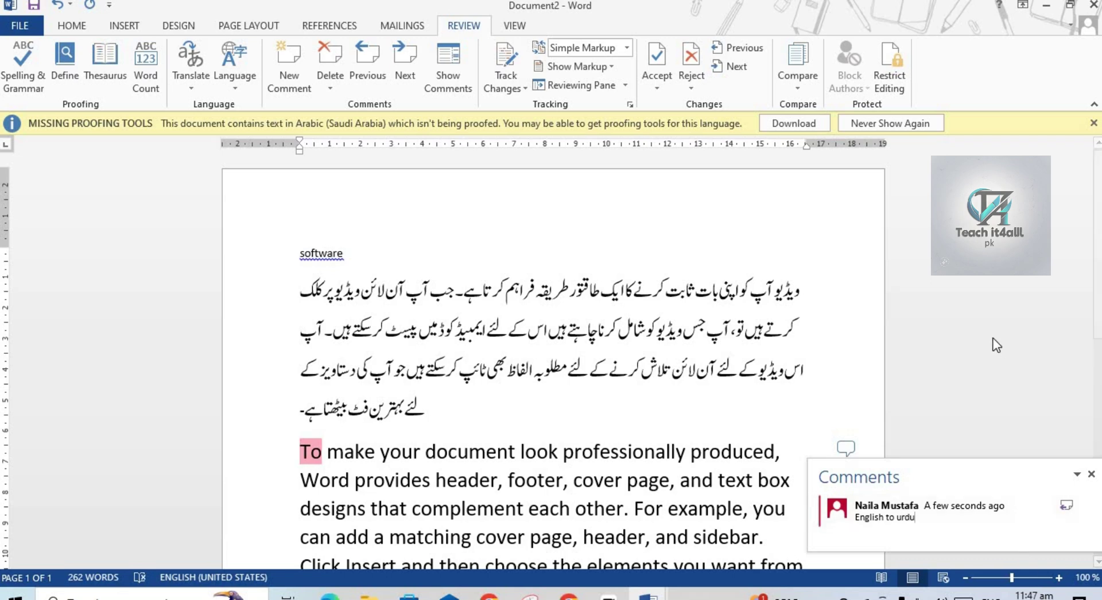
click(965, 377)
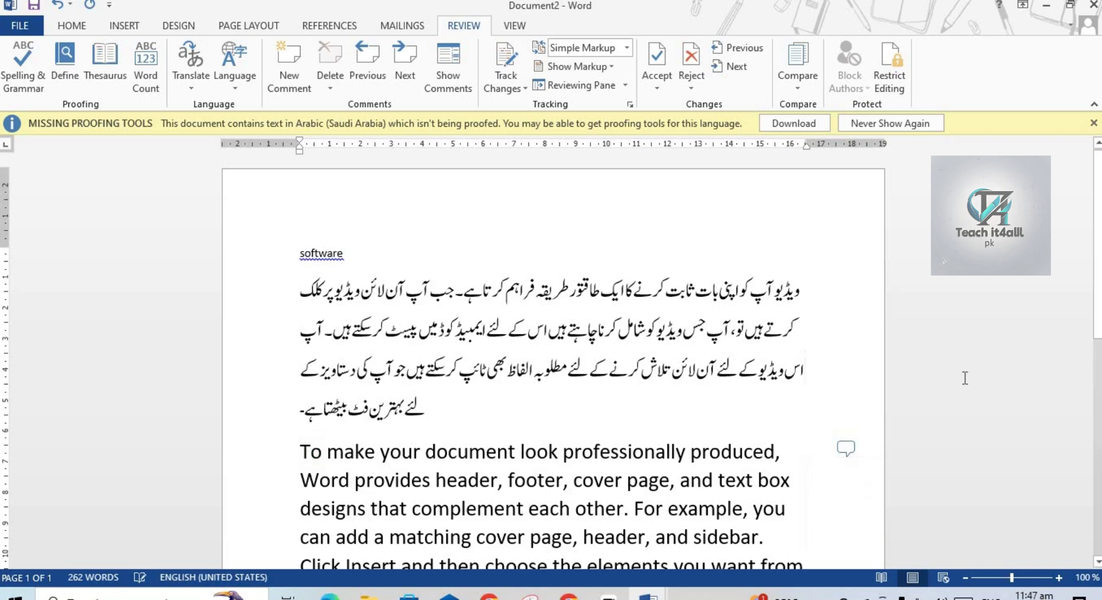
click(843, 447)
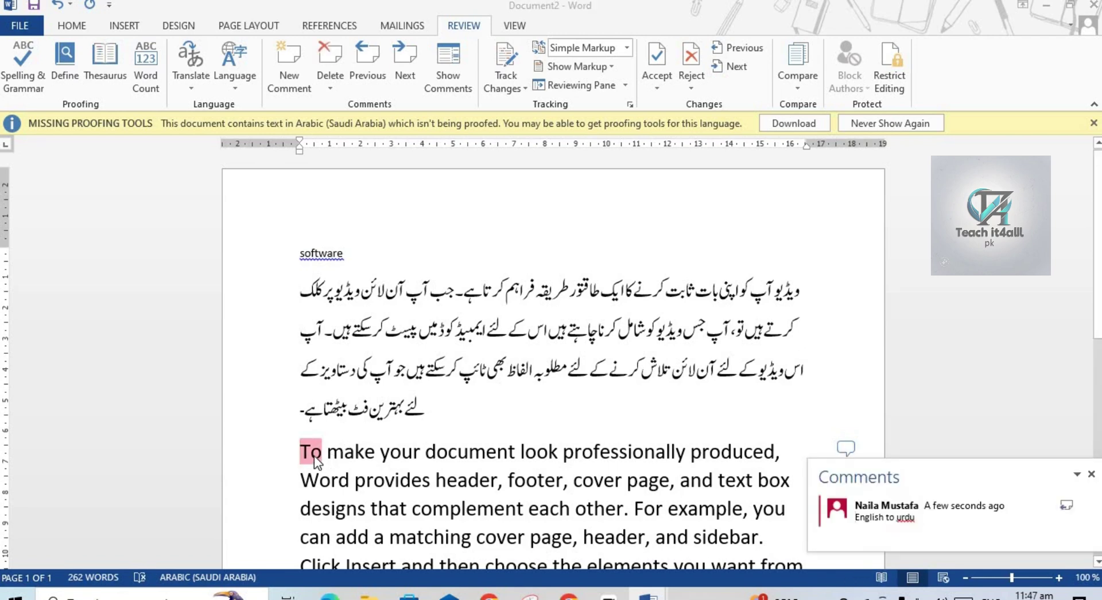
click(329, 82)
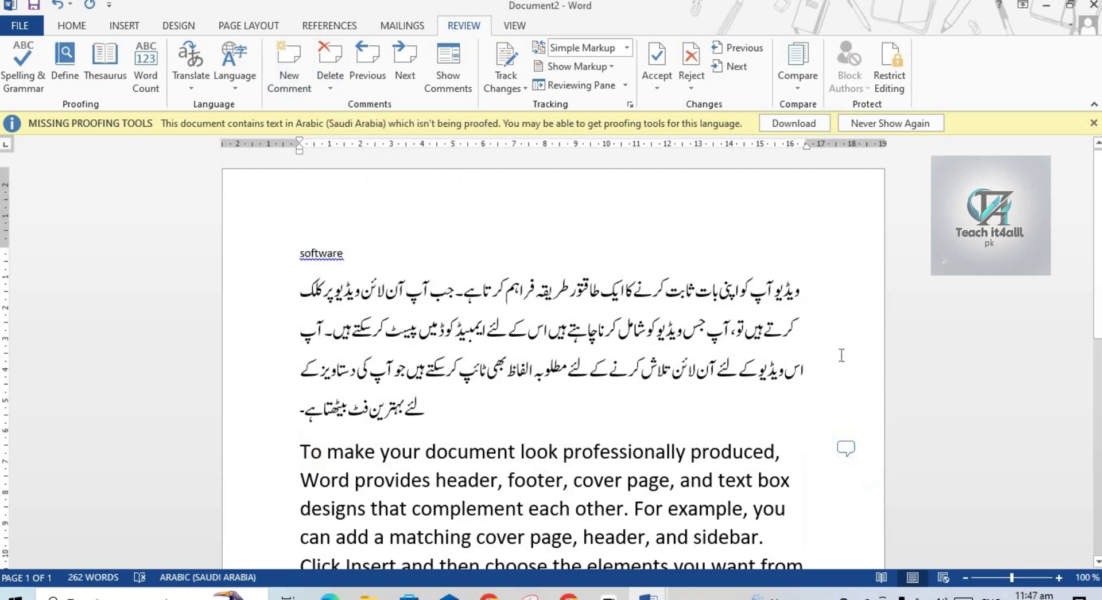
click(366, 57)
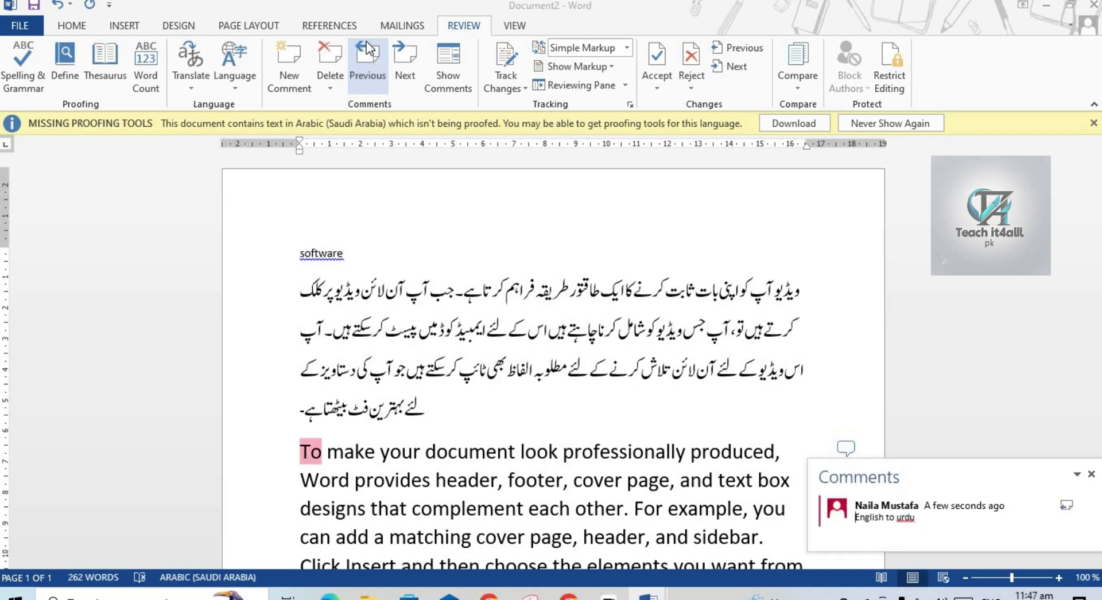
click(406, 67)
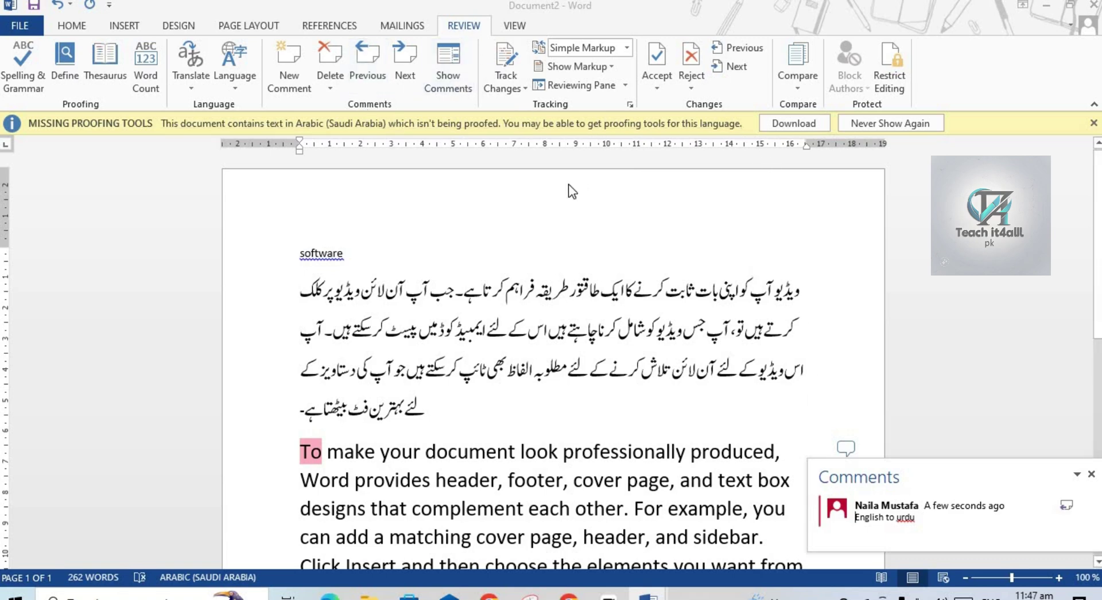
click(452, 74)
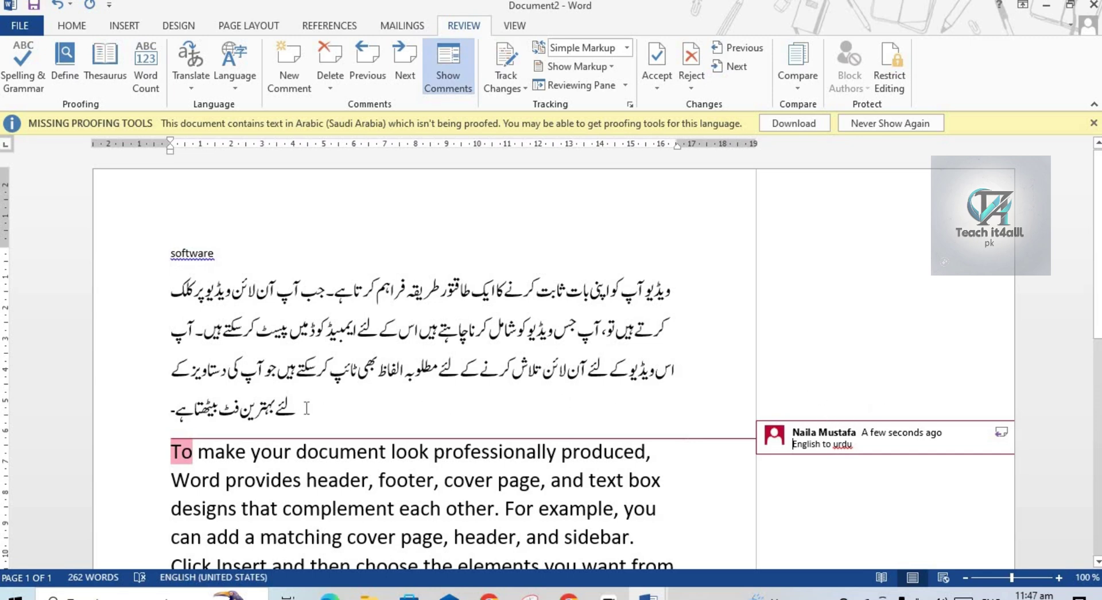
click(707, 173)
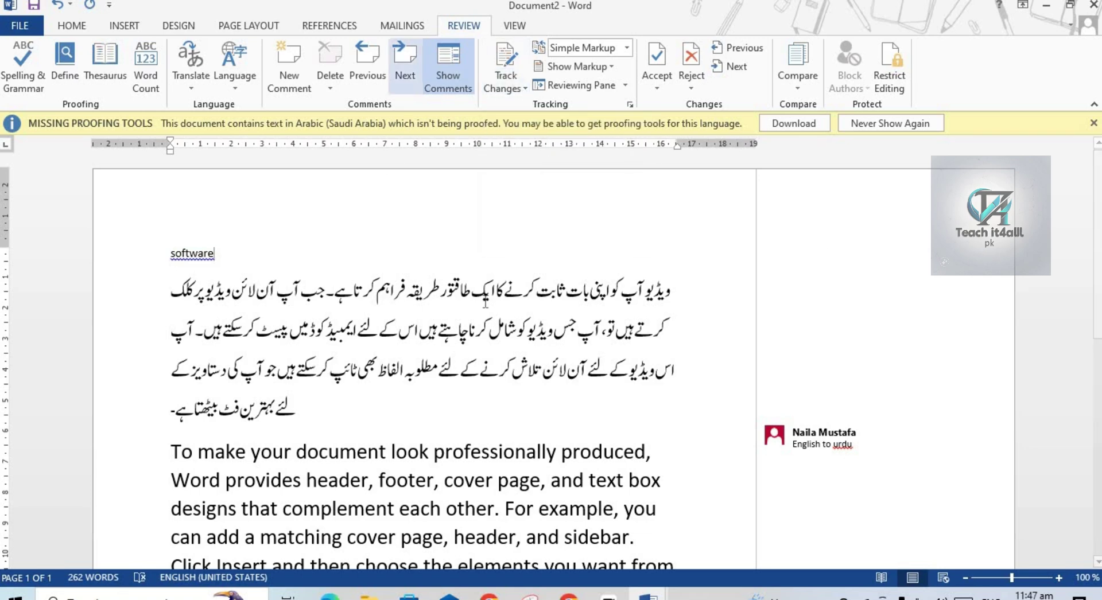
click(842, 449)
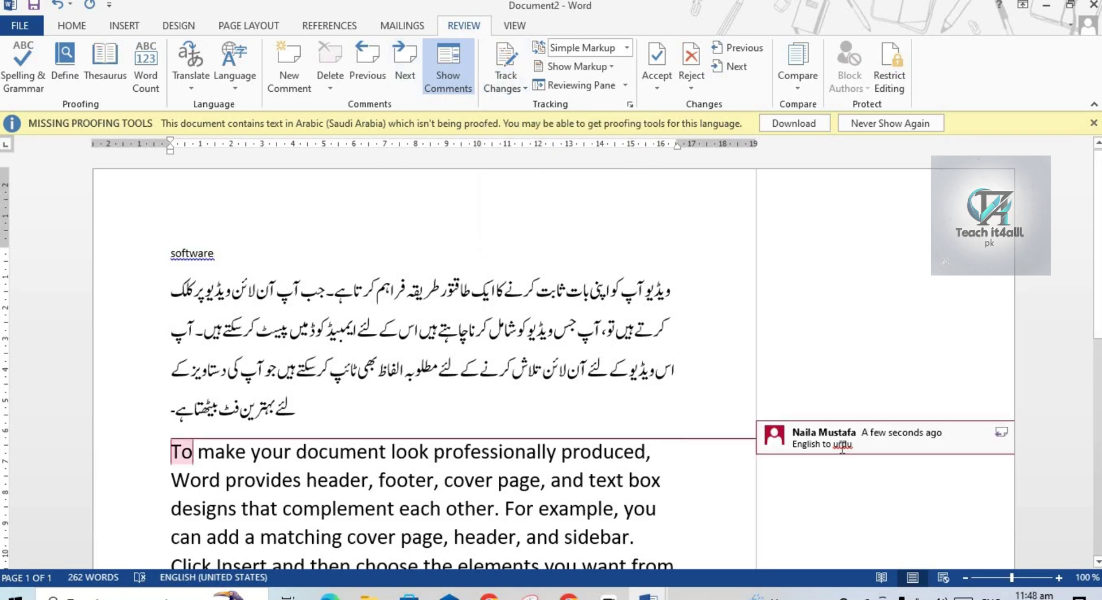
click(332, 62)
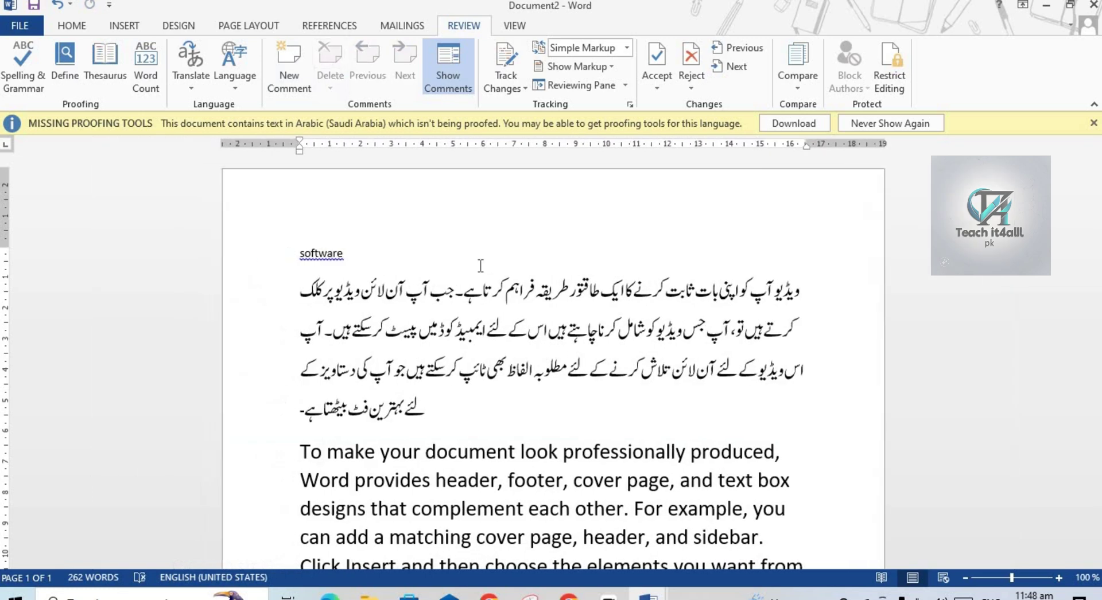
Turn on Track Changes and lock tracking with a confirmed password.
click(523, 88)
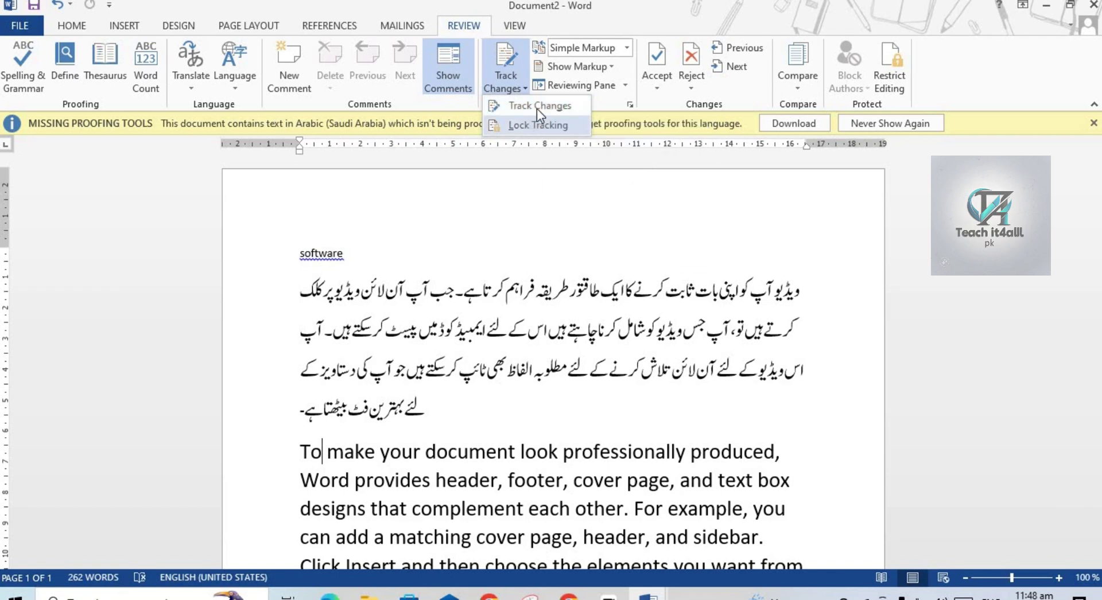
click(536, 108)
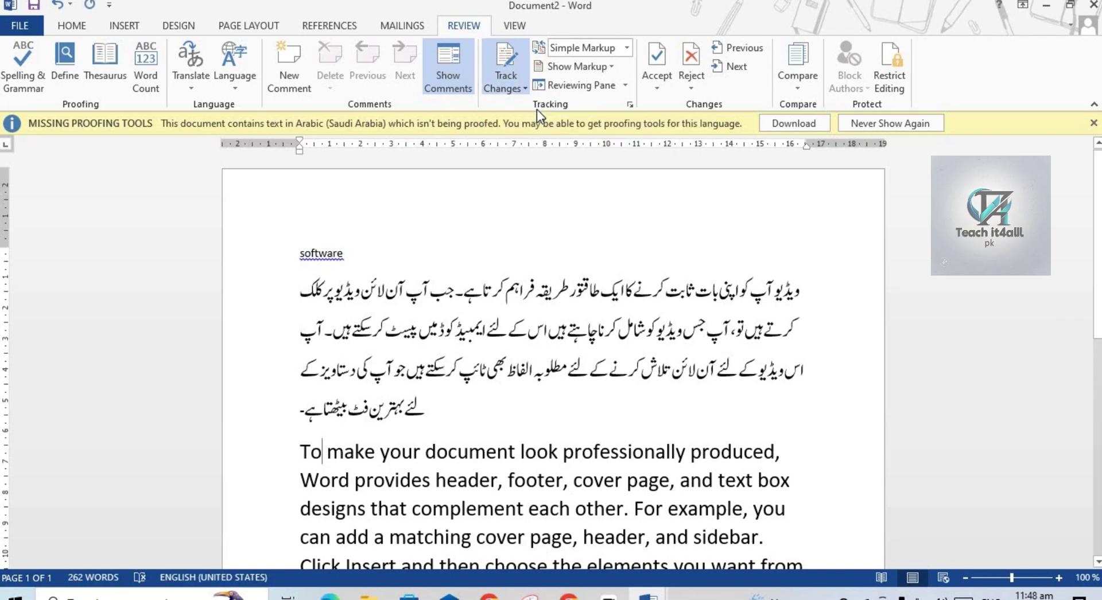
click(524, 88)
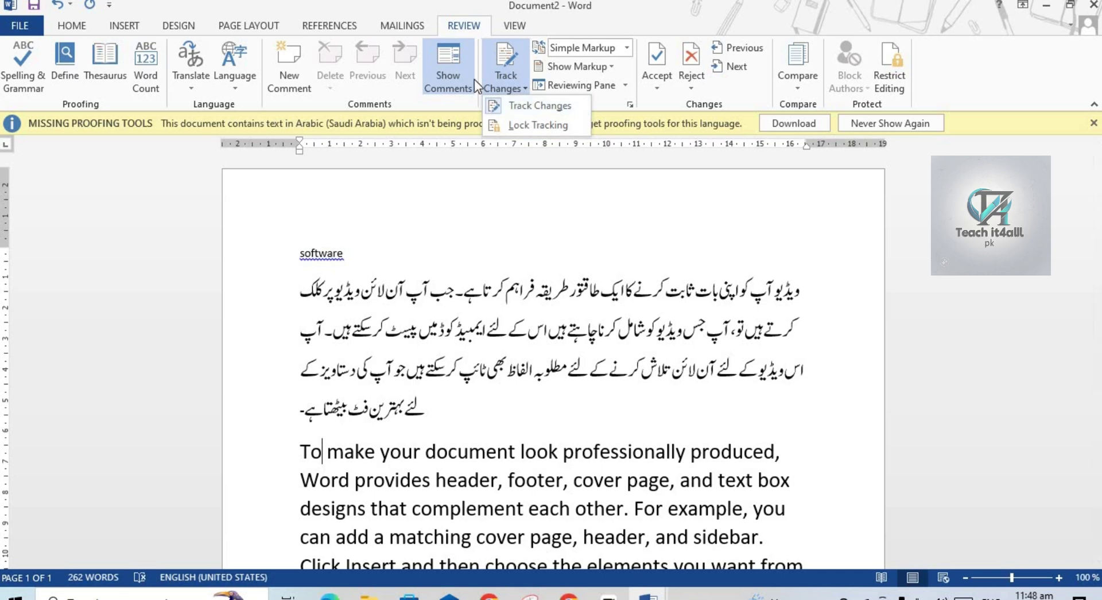
click(455, 64)
click(521, 88)
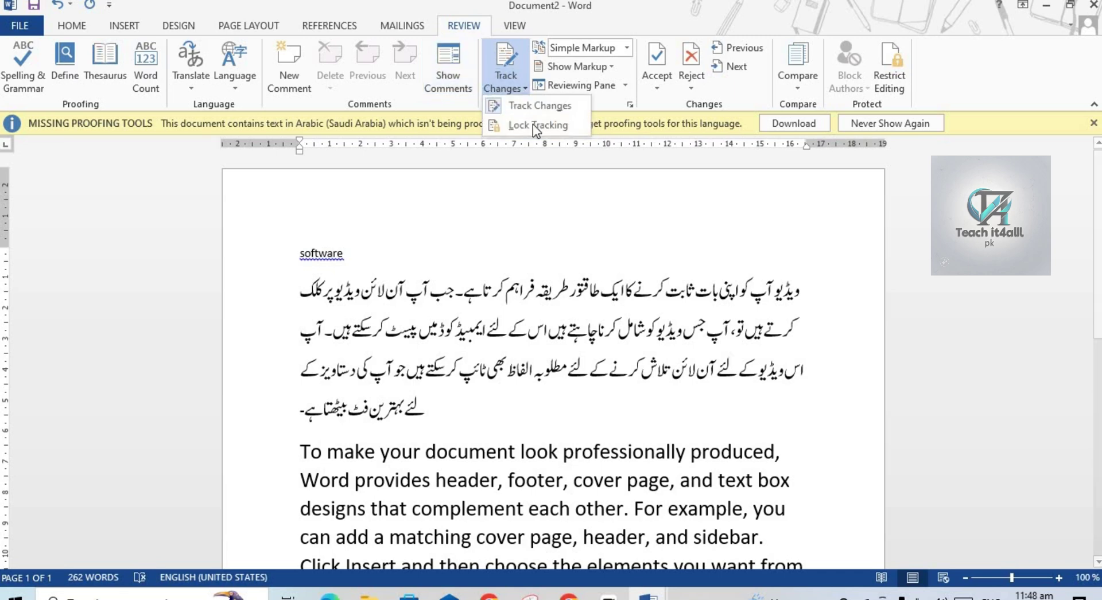
click(525, 124)
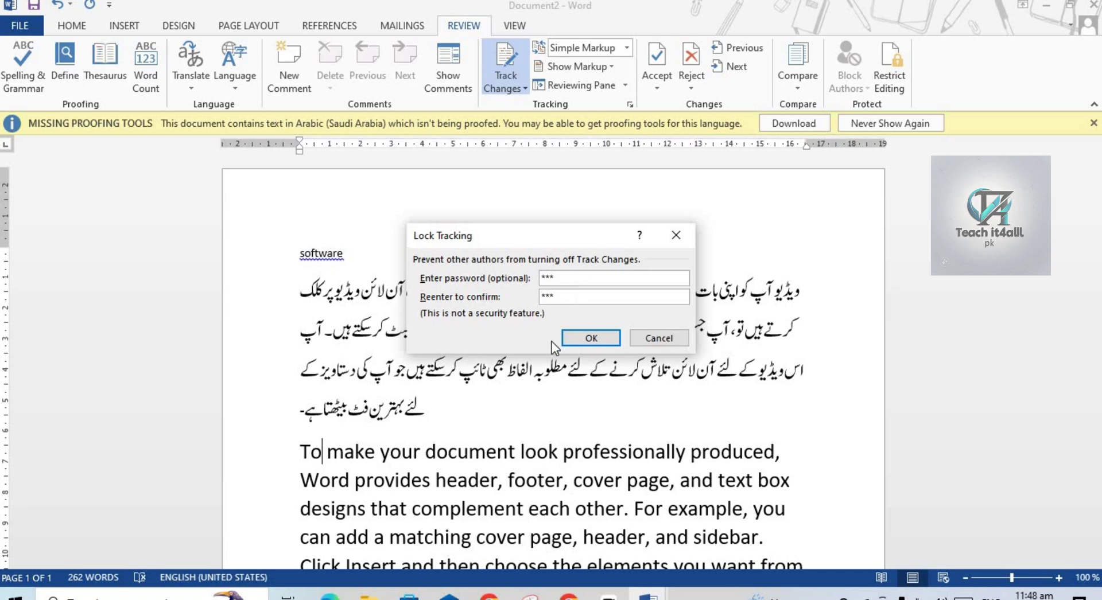
click(582, 340)
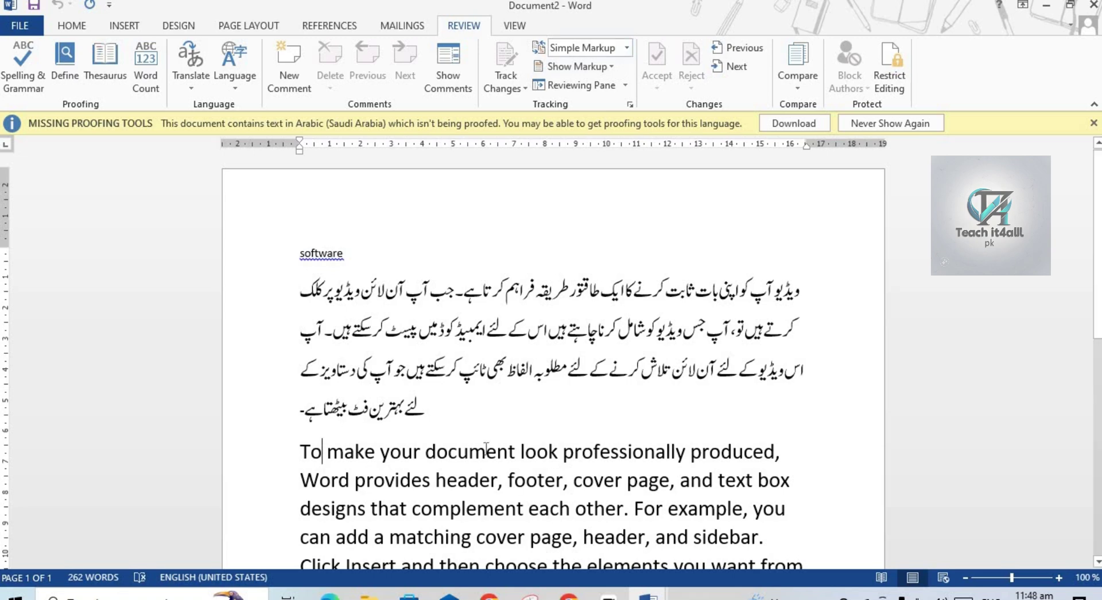
Insert the tracked word 'computer' after 'produced,' and start a new paragraph.
drag(334, 445, 749, 463)
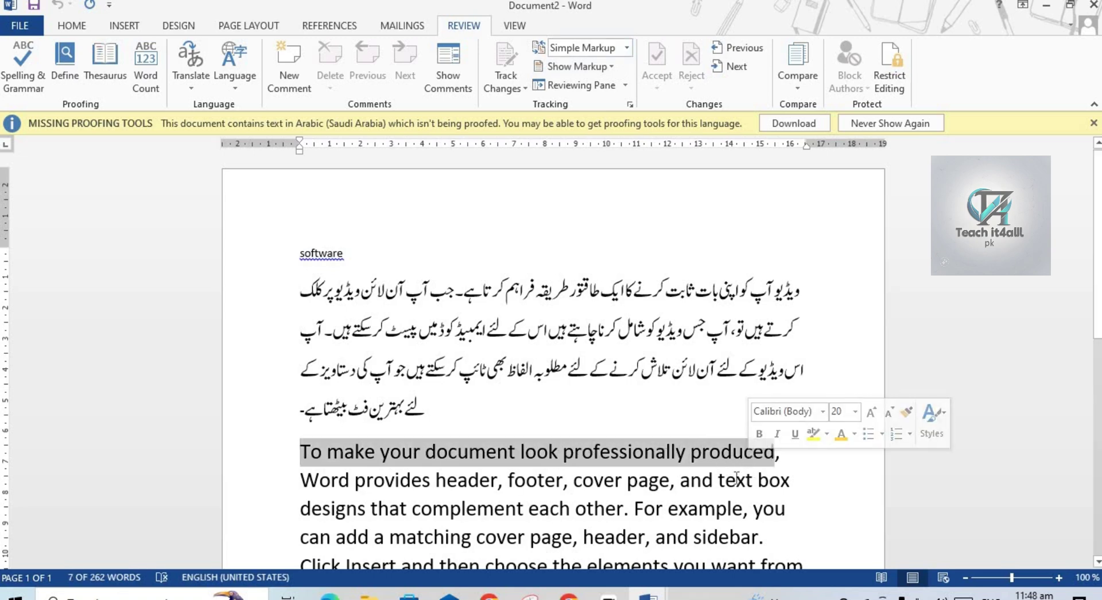
click(748, 463)
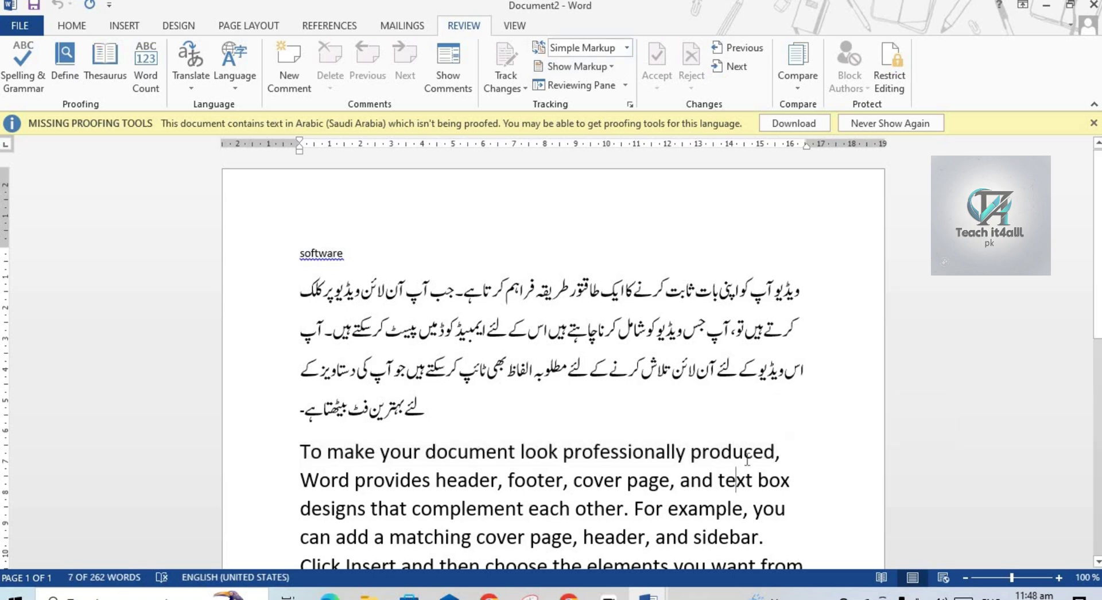
click(784, 450)
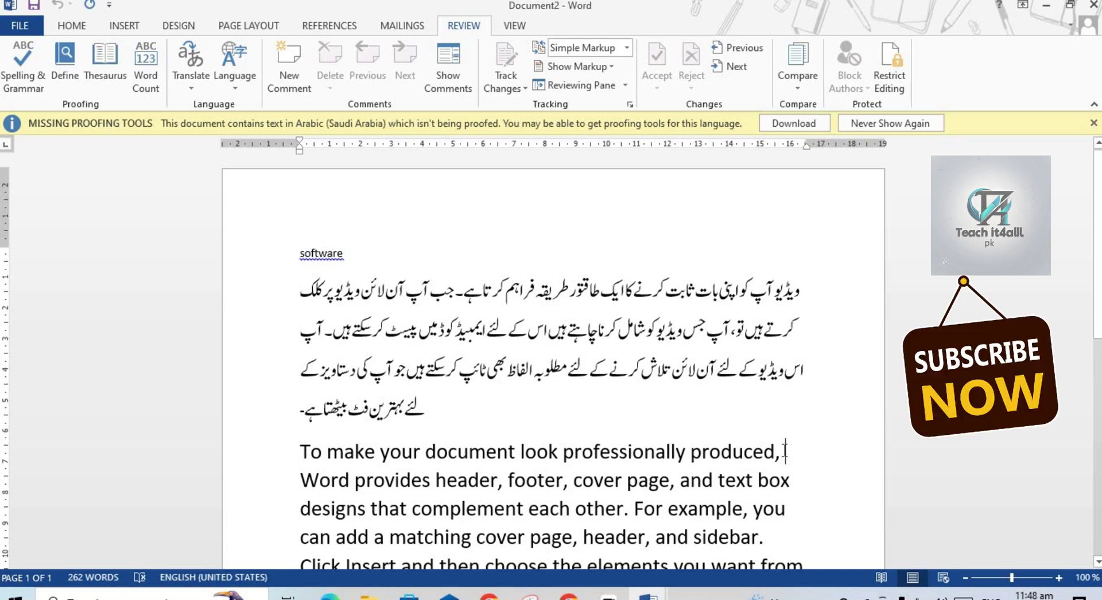
text(compu)
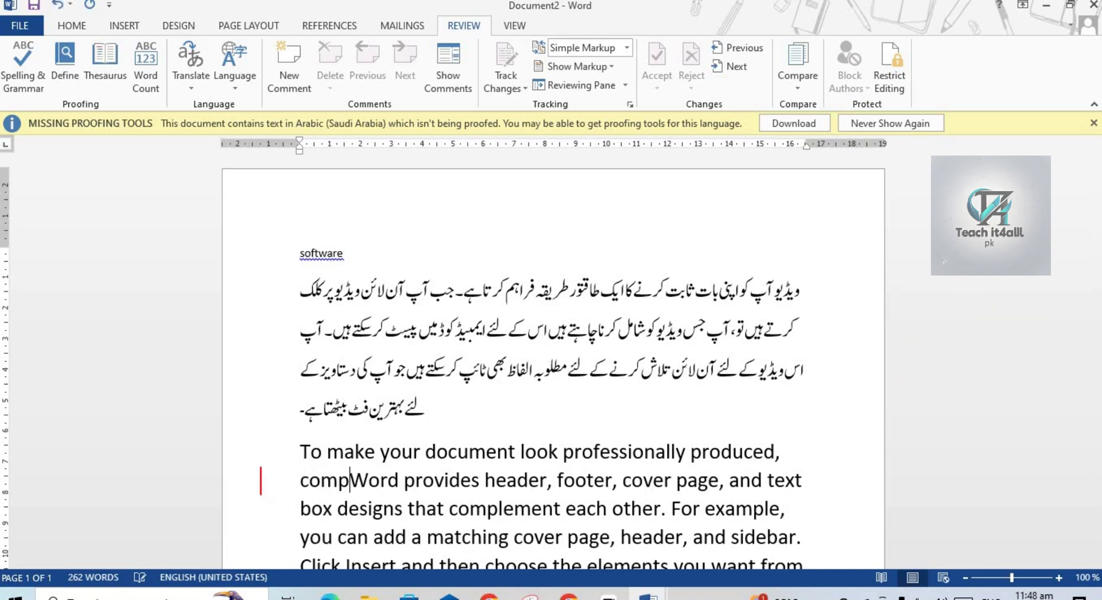
text(ter)
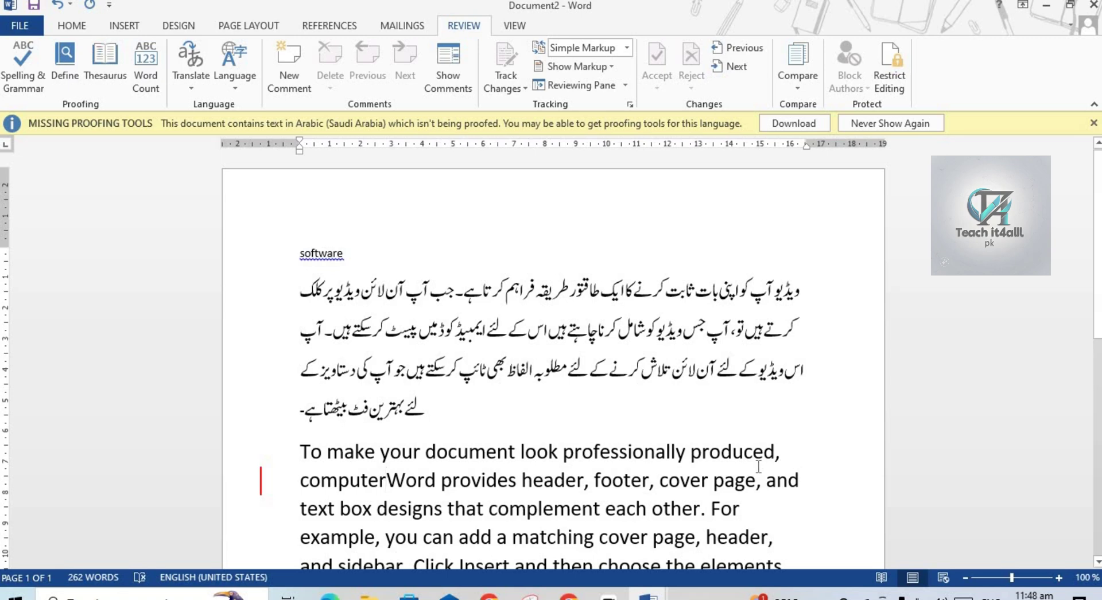
key(Return)
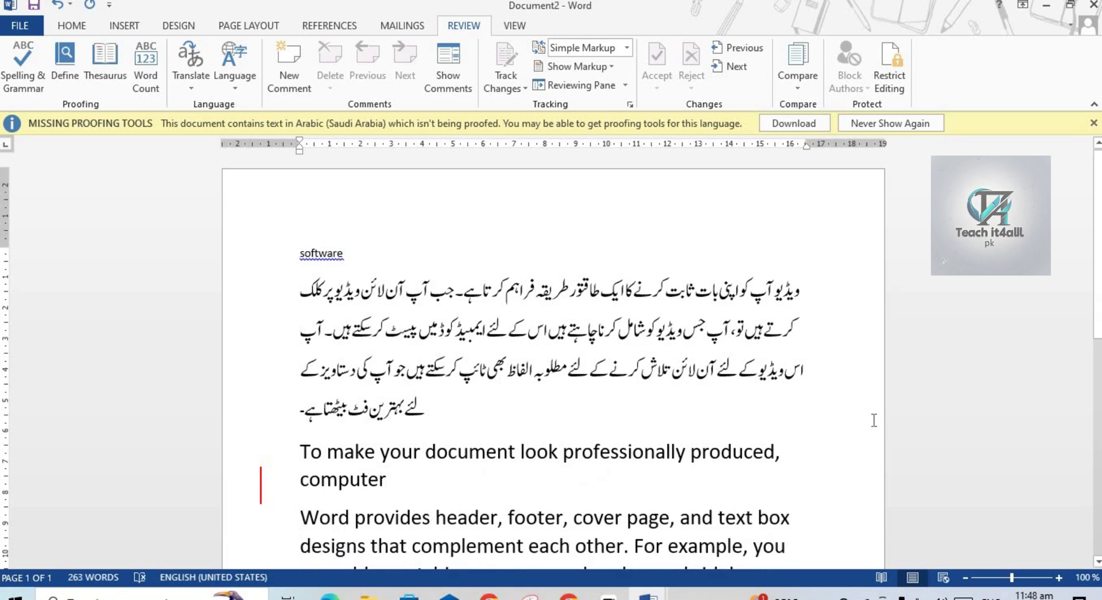
key(Left)
drag(1097, 290, 1097, 324)
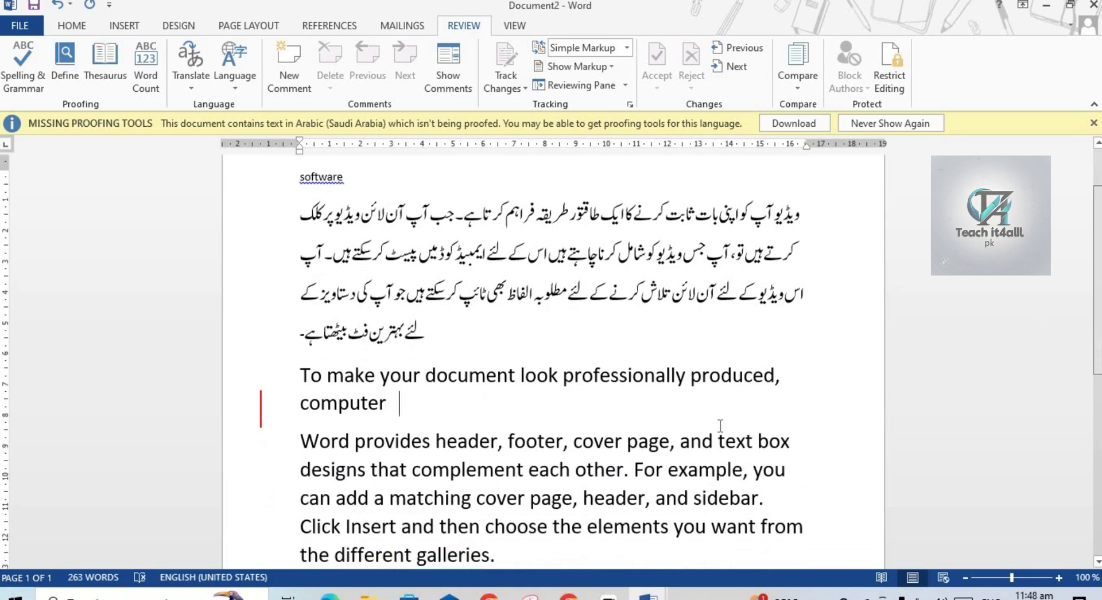
Split the paragraph before 'page', insert 'file', and break the line after 'show'.
click(527, 497)
key(Return)
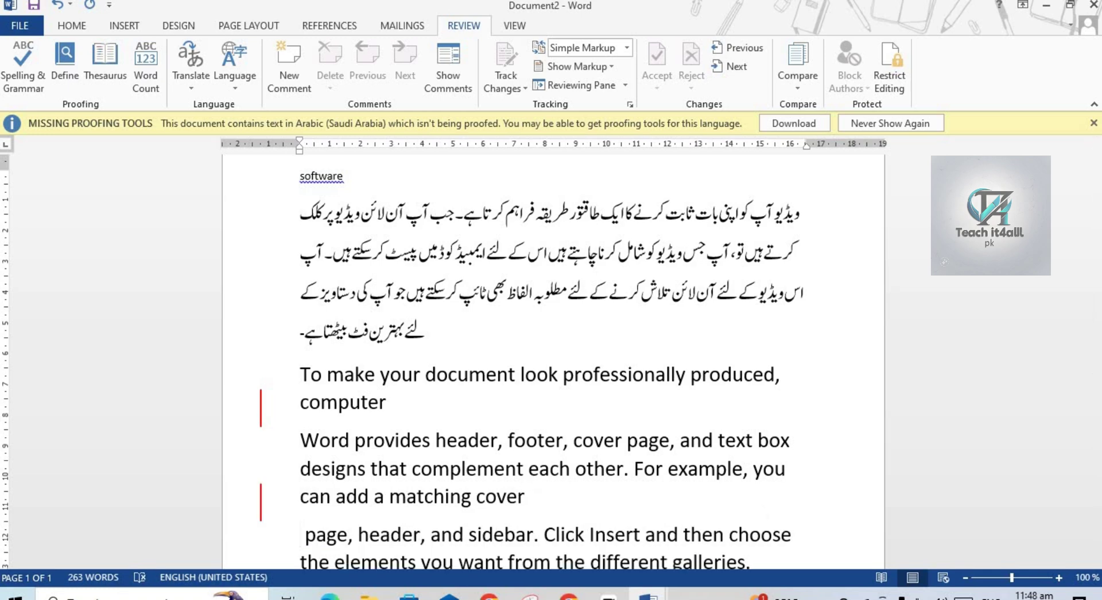
text(file)
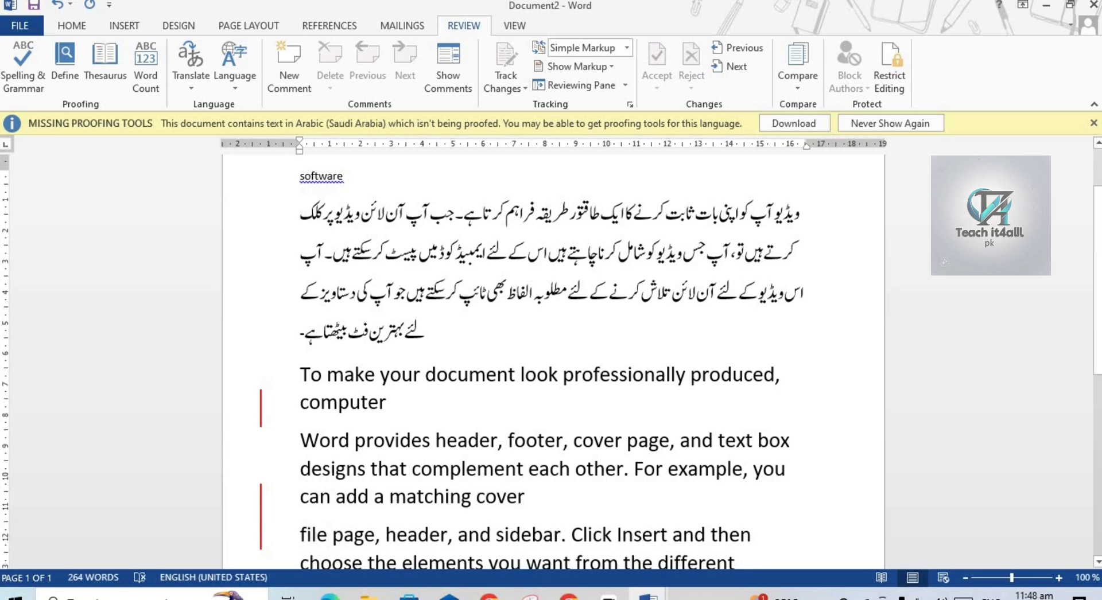
key(Return)
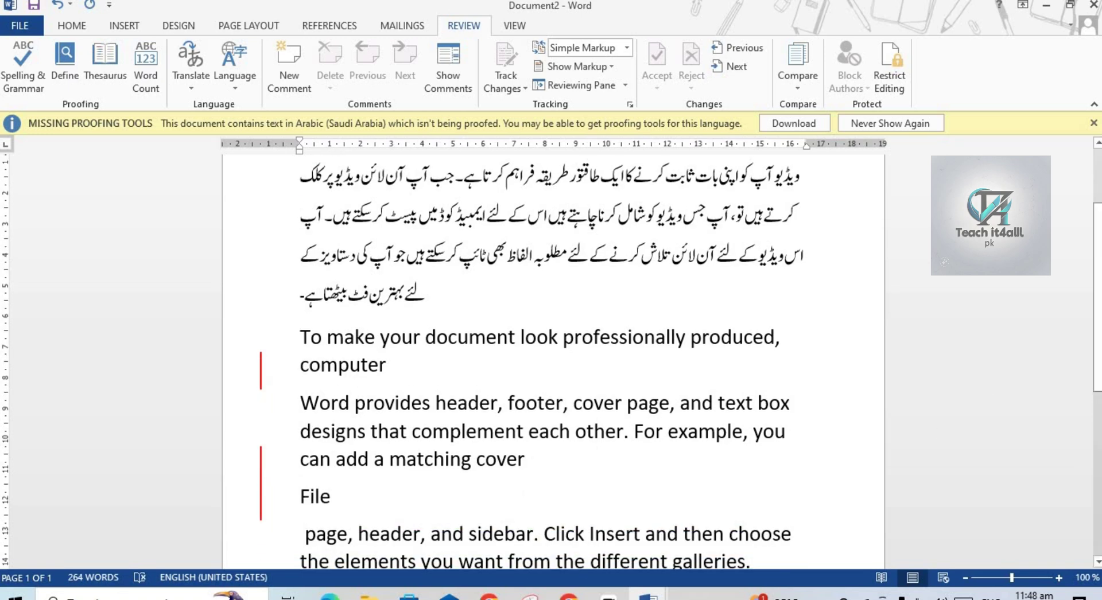
scroll(682, 454, down, 5)
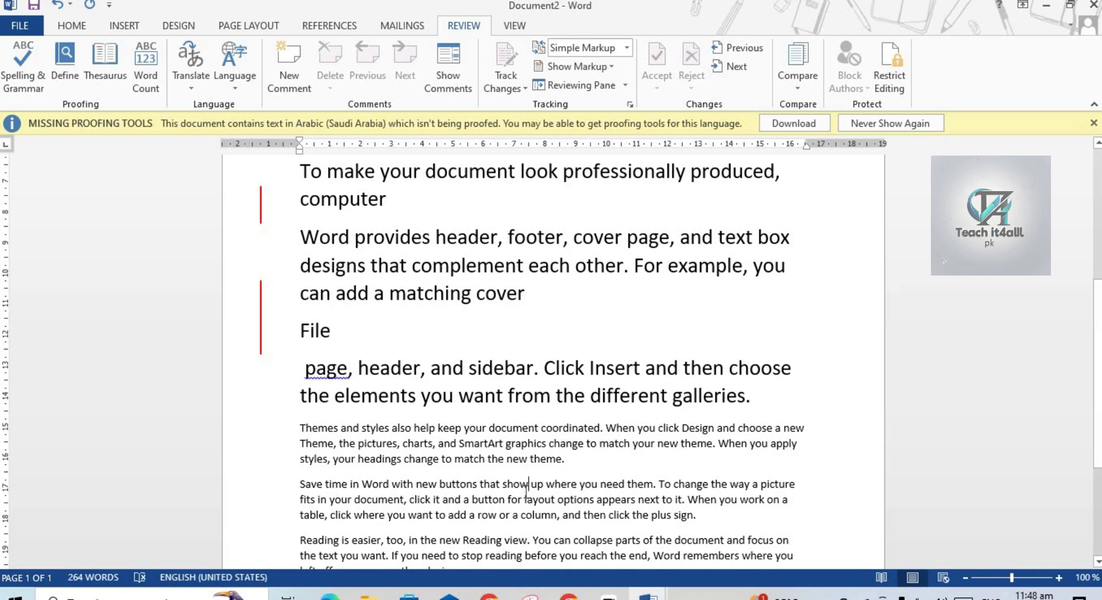
key(Return)
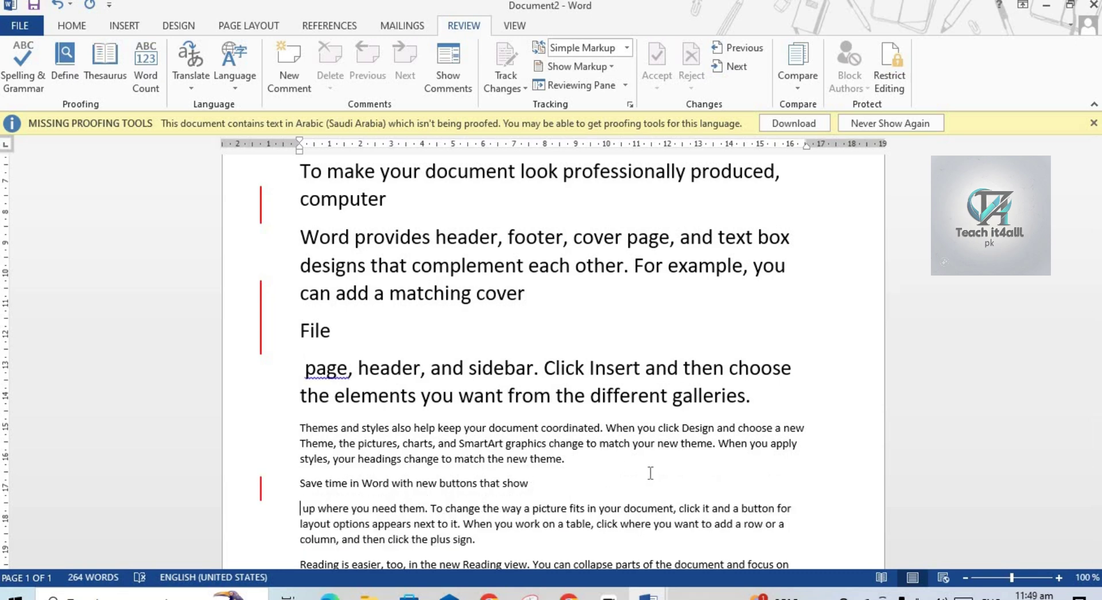
Type 'sapker' after 'that show' and add a 'software' paragraph after the plus-sign paragraph.
click(572, 481)
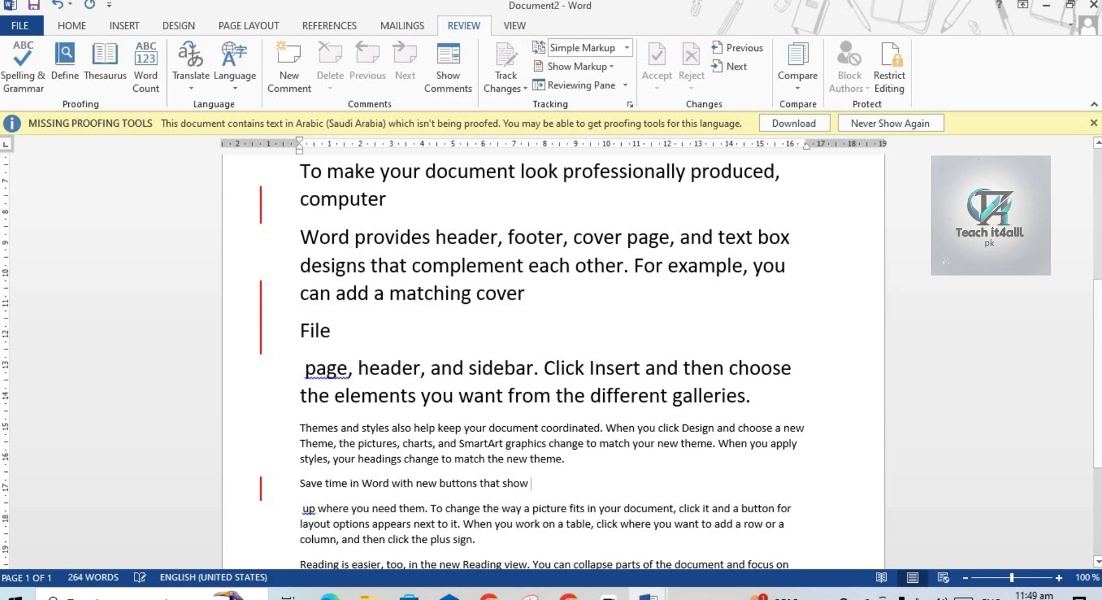
text(sapk)
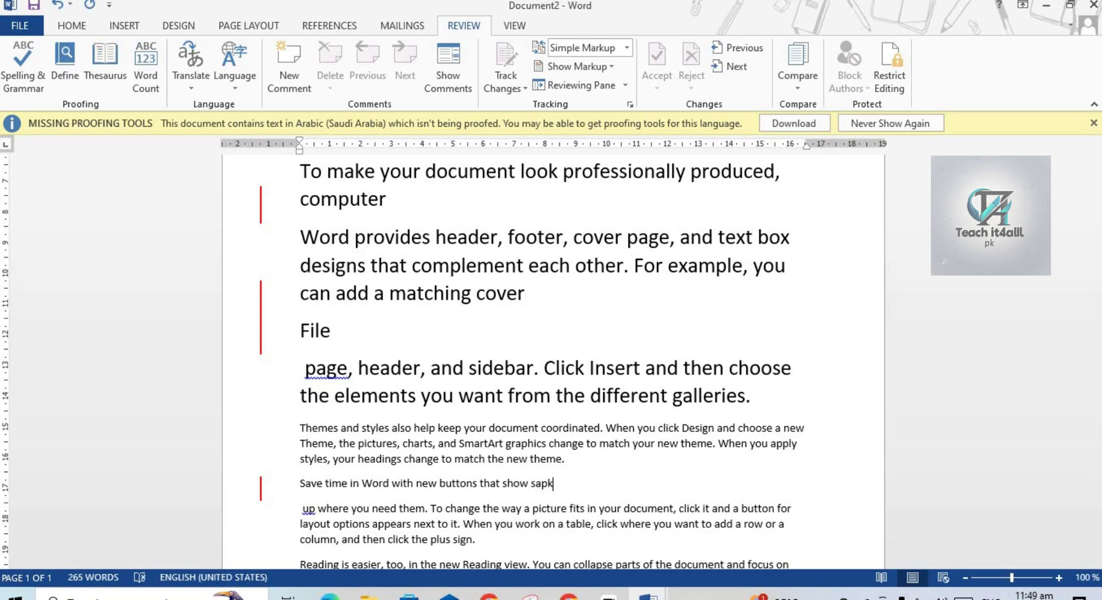
text(er)
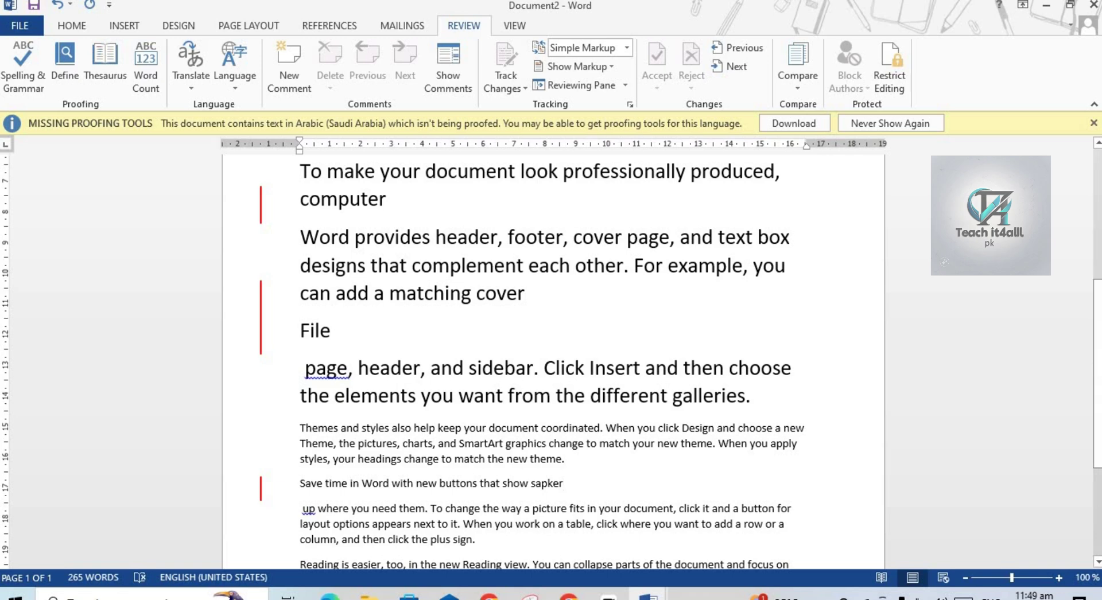
scroll(722, 429, down, 3)
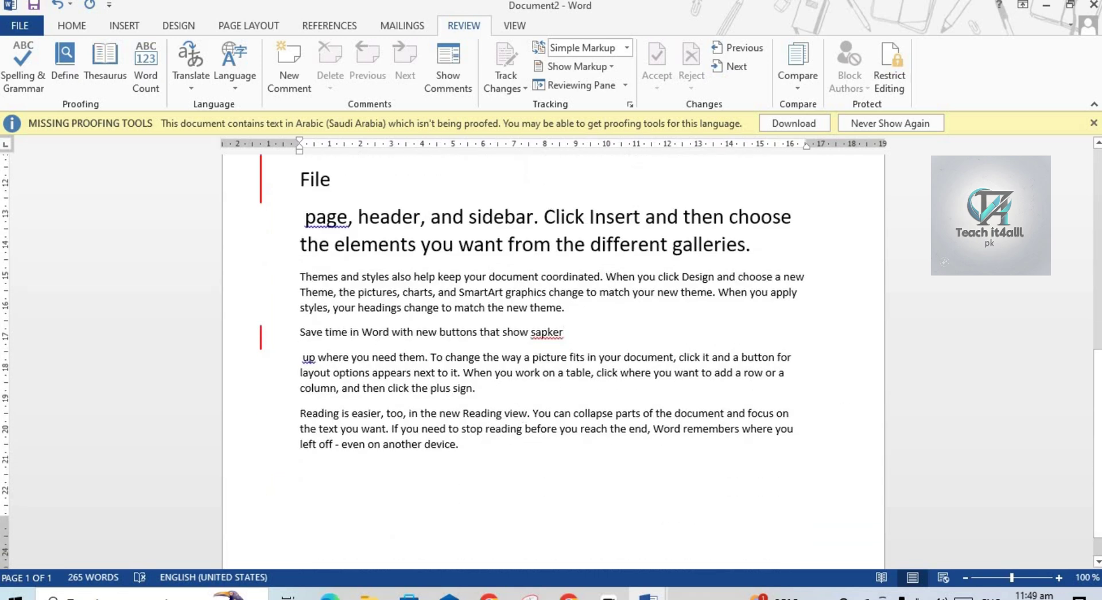
key(Return)
text(soft)
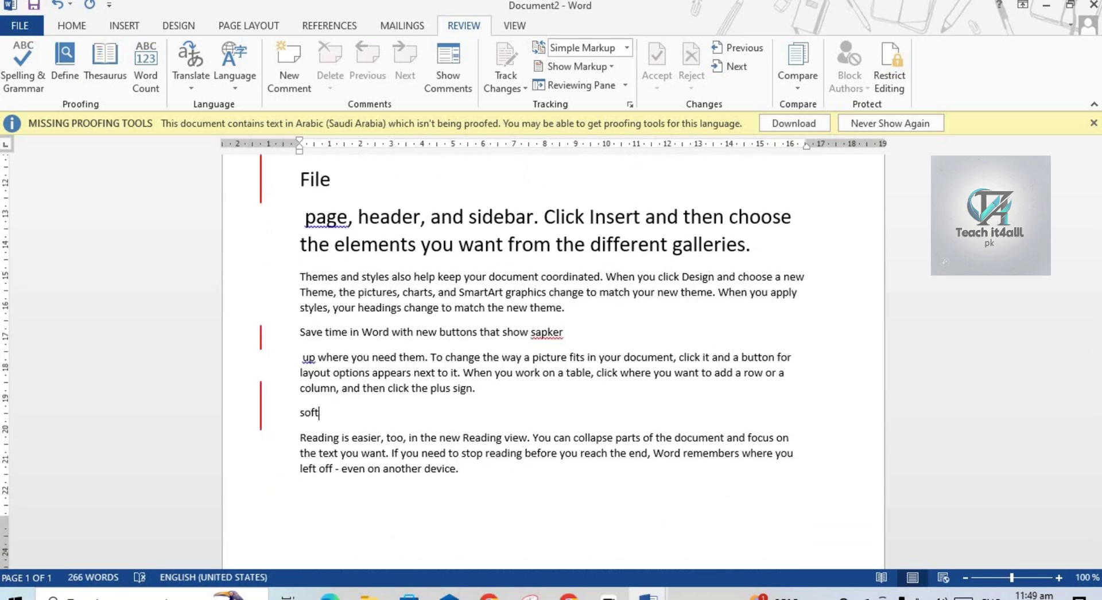
text(ware)
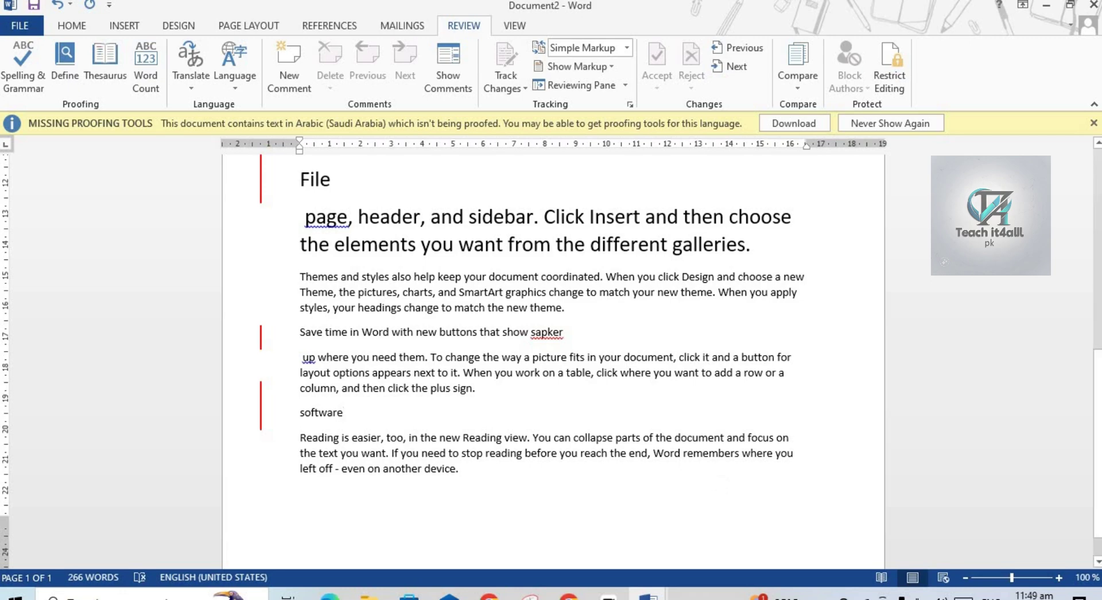
scroll(1075, 225, up, 6)
scroll(1097, 344, down, 5)
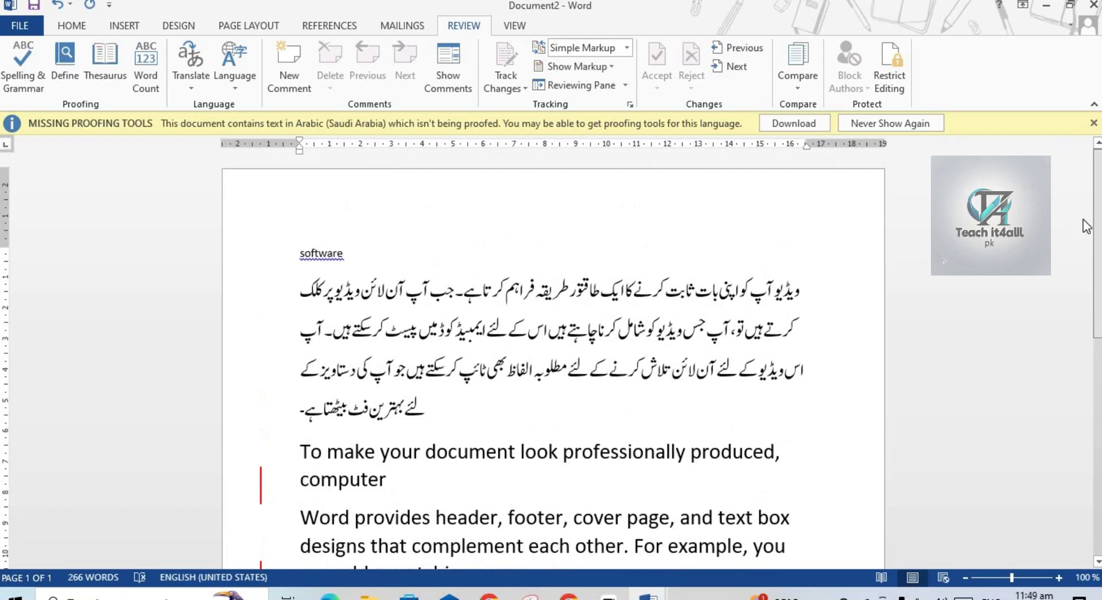
scroll(1097, 353, down, 2)
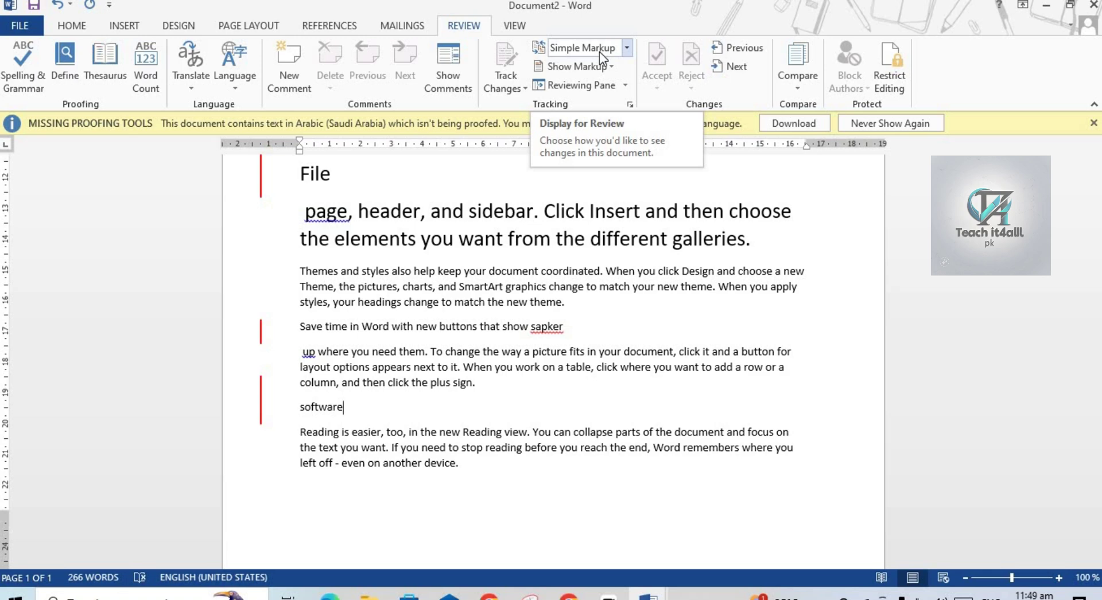
Compare All Markup and No Markup views, then display Document2 as Original.
click(522, 86)
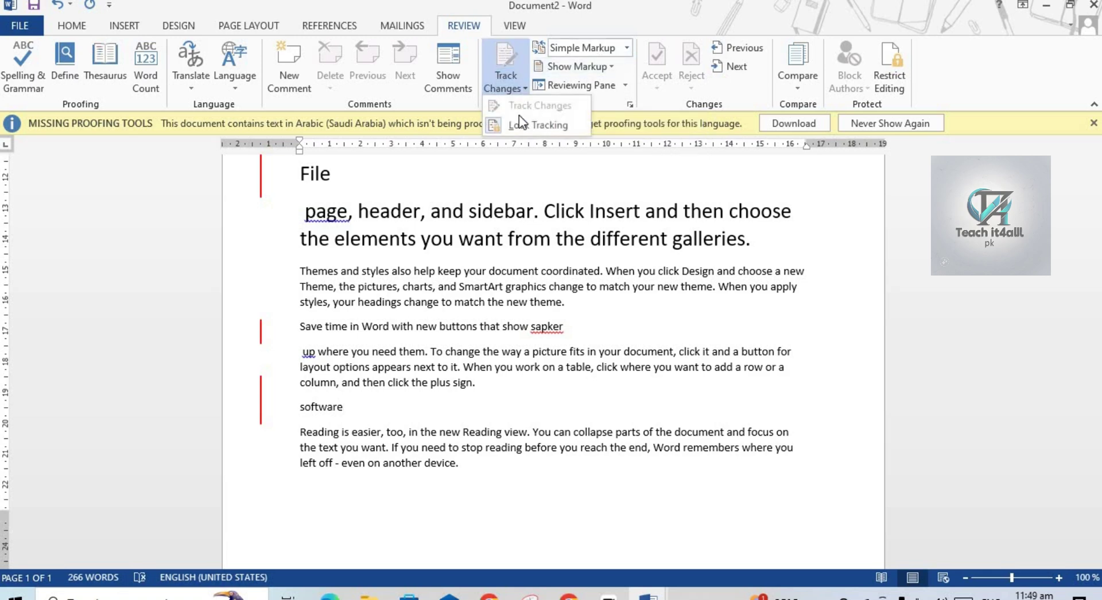
click(554, 288)
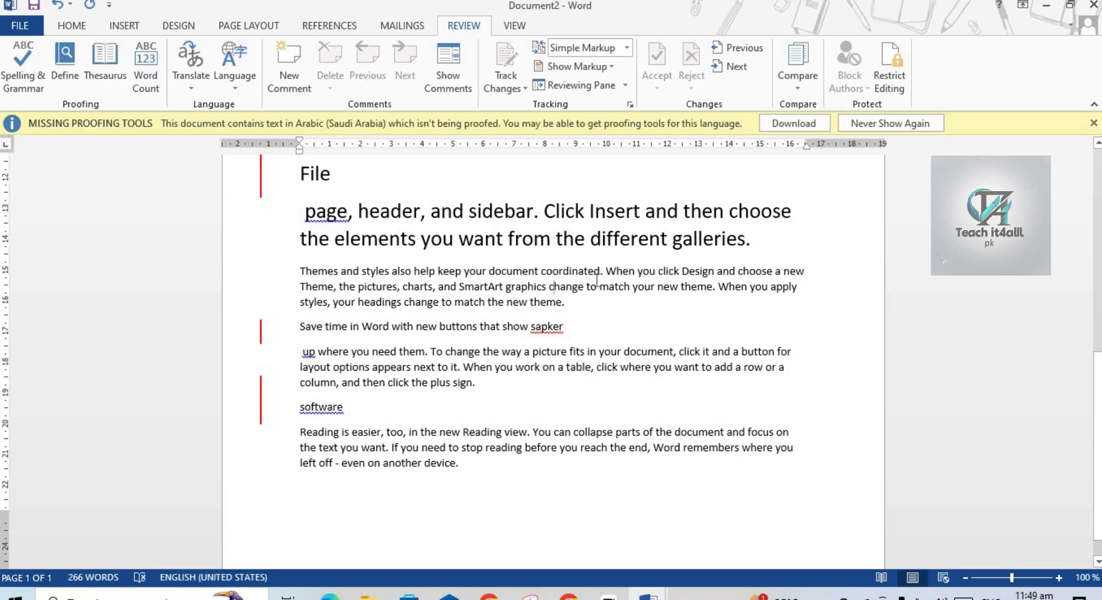
click(627, 47)
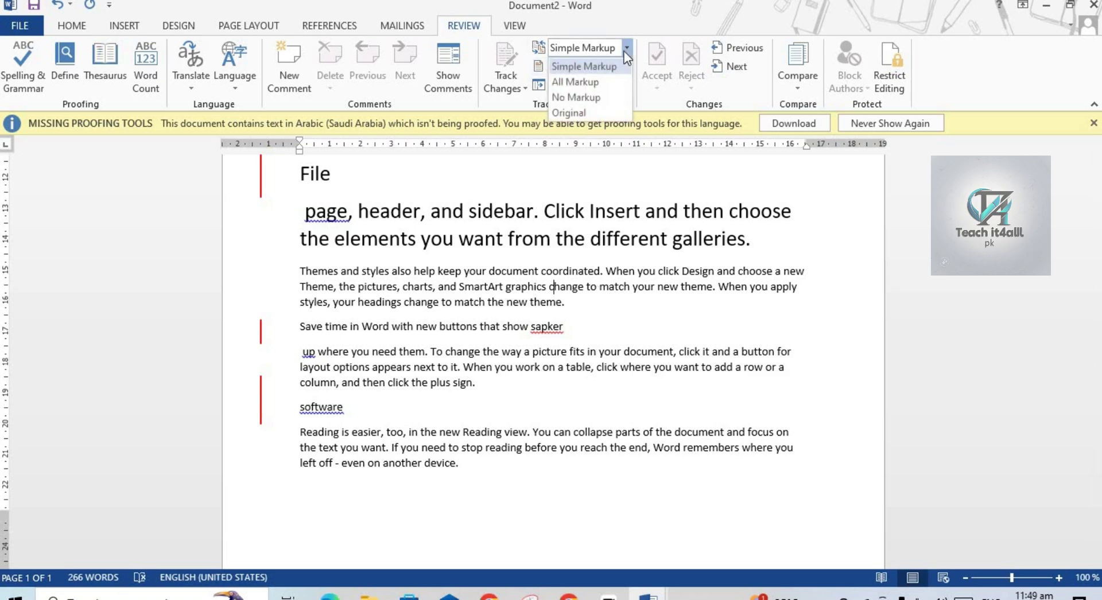
click(587, 82)
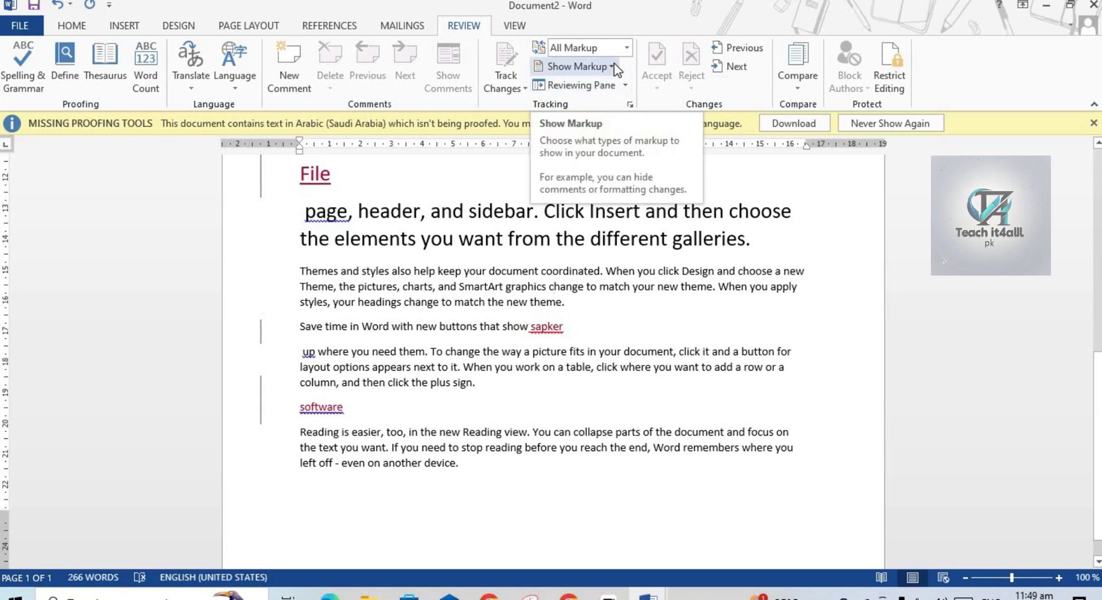
click(625, 46)
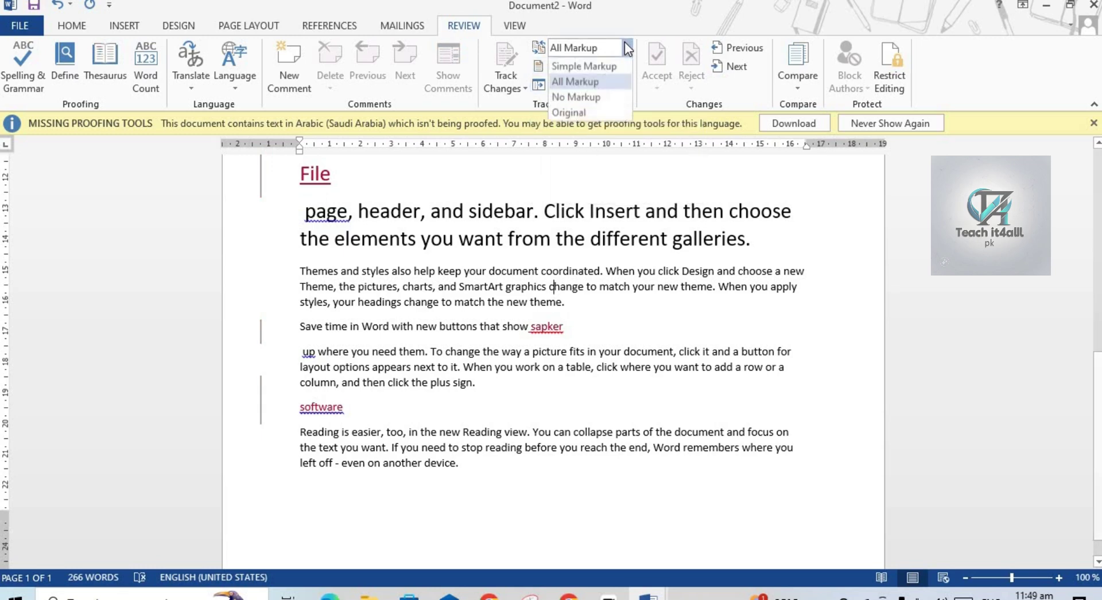
click(590, 99)
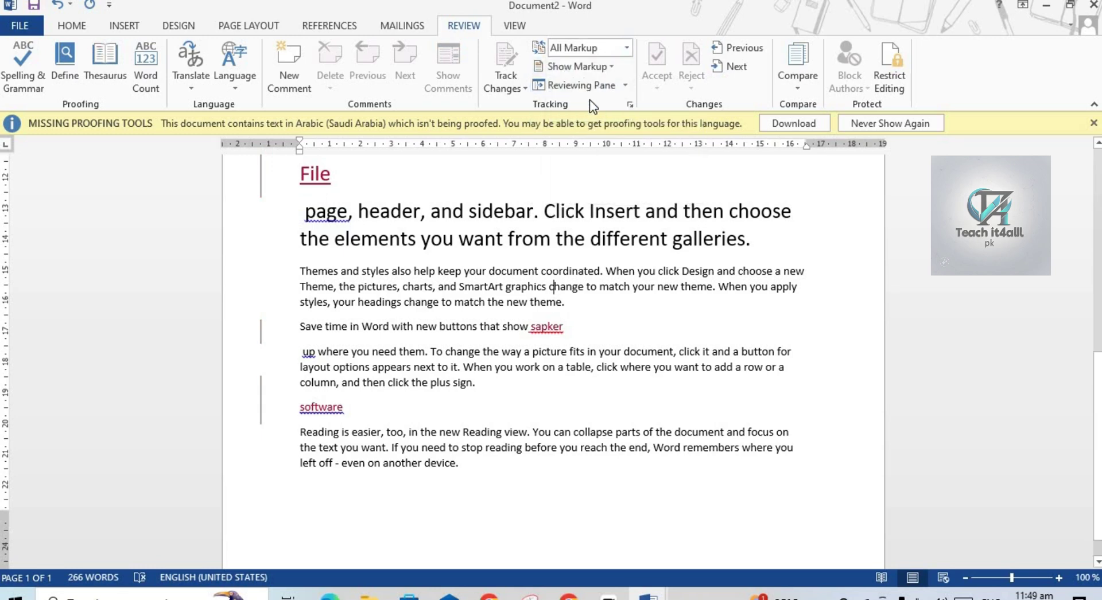
click(628, 46)
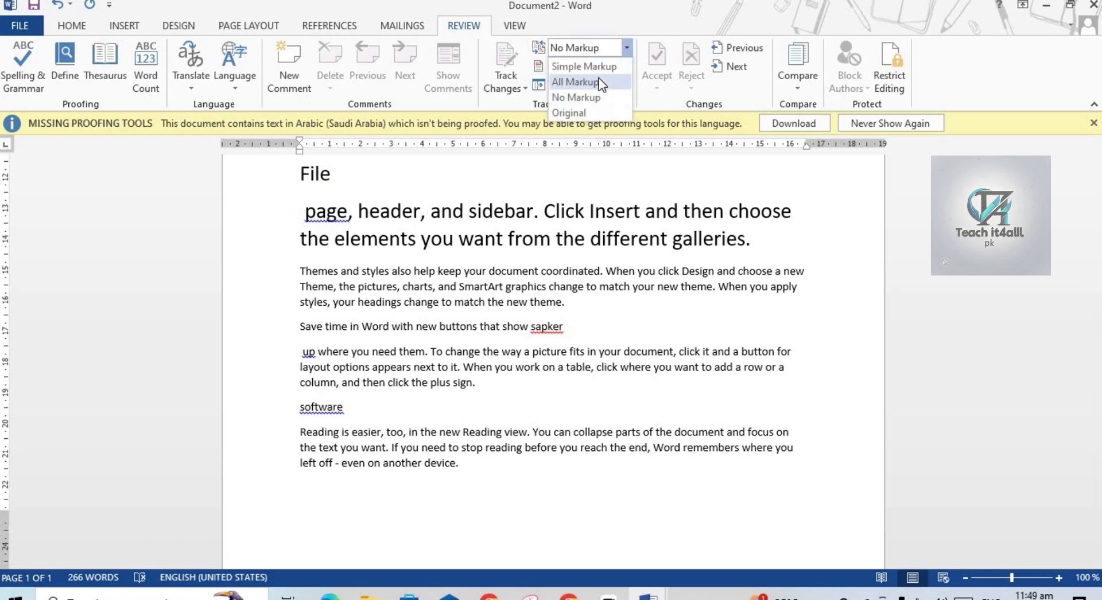
click(598, 78)
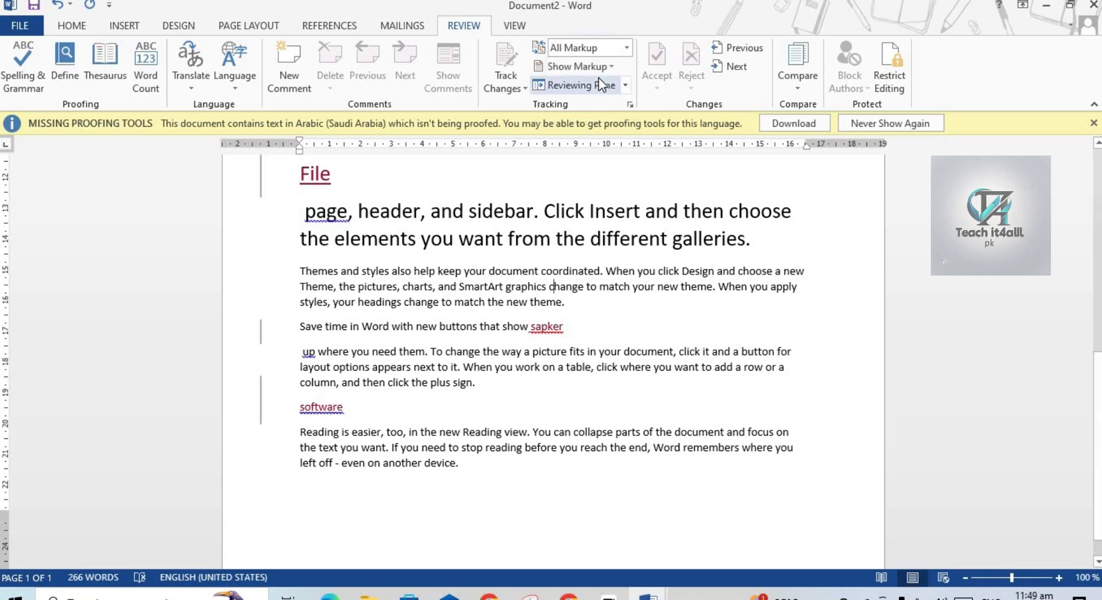
click(628, 51)
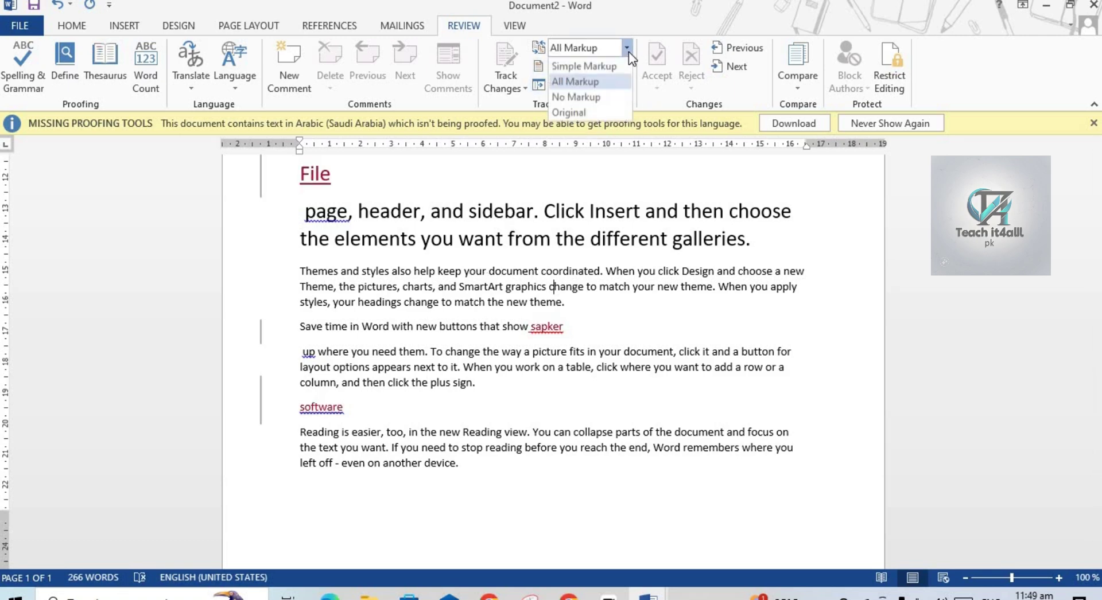
click(601, 113)
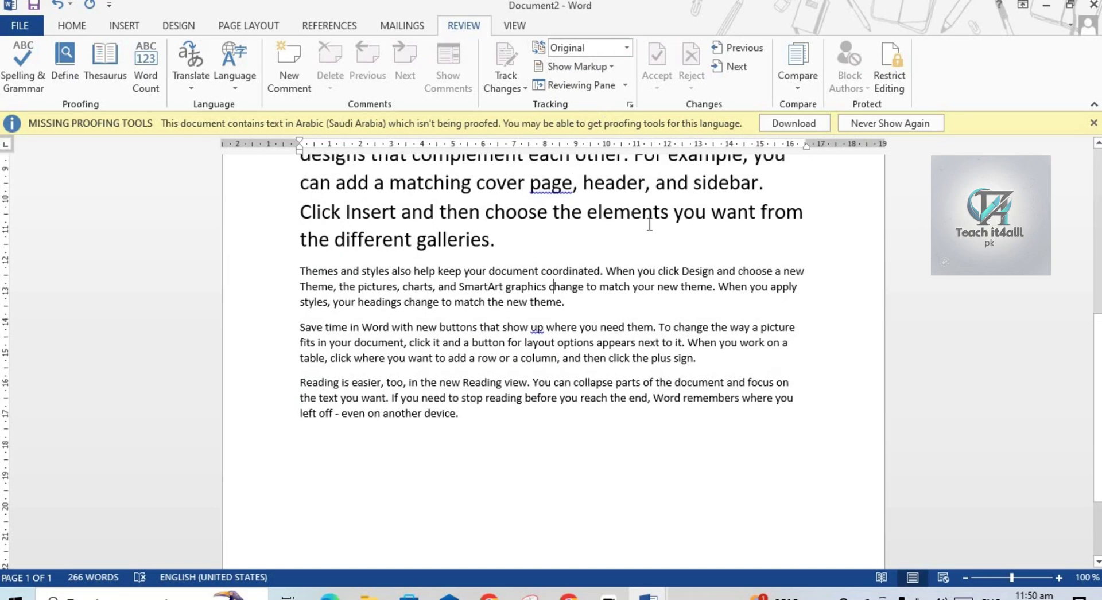
scroll(551, 344, up, 5)
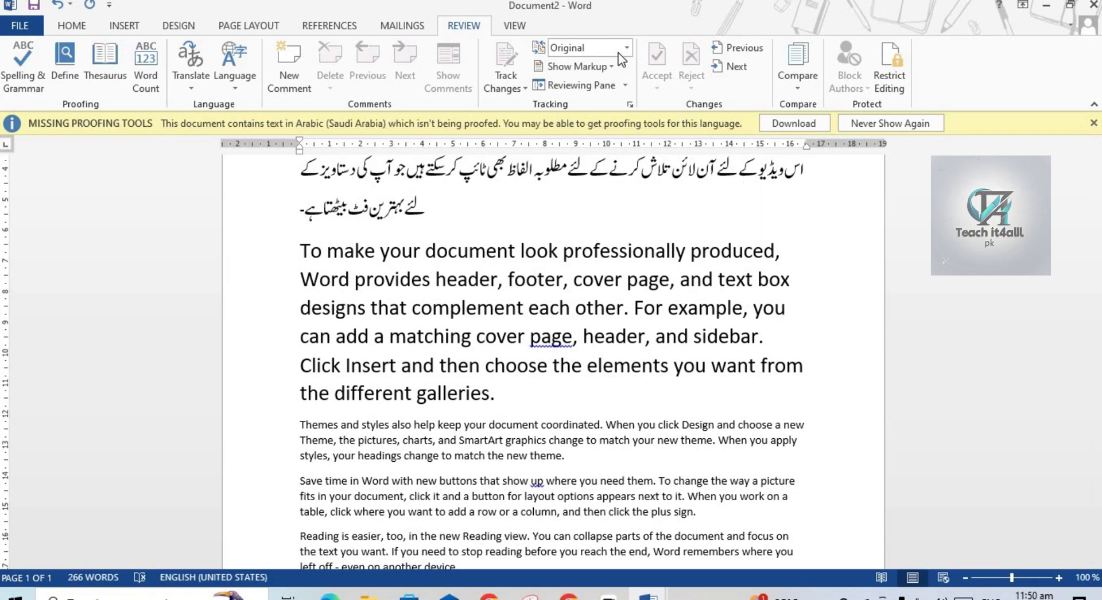
Switch to All Markup and hide comments, ink, and insertions/deletions from the markup.
click(627, 48)
click(597, 84)
click(612, 67)
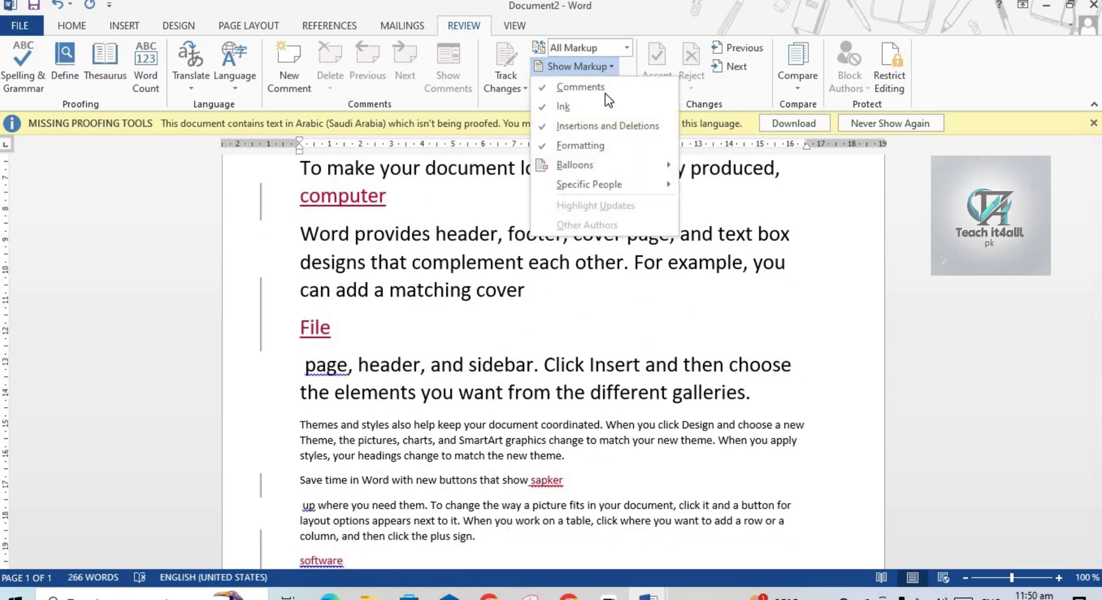
click(599, 92)
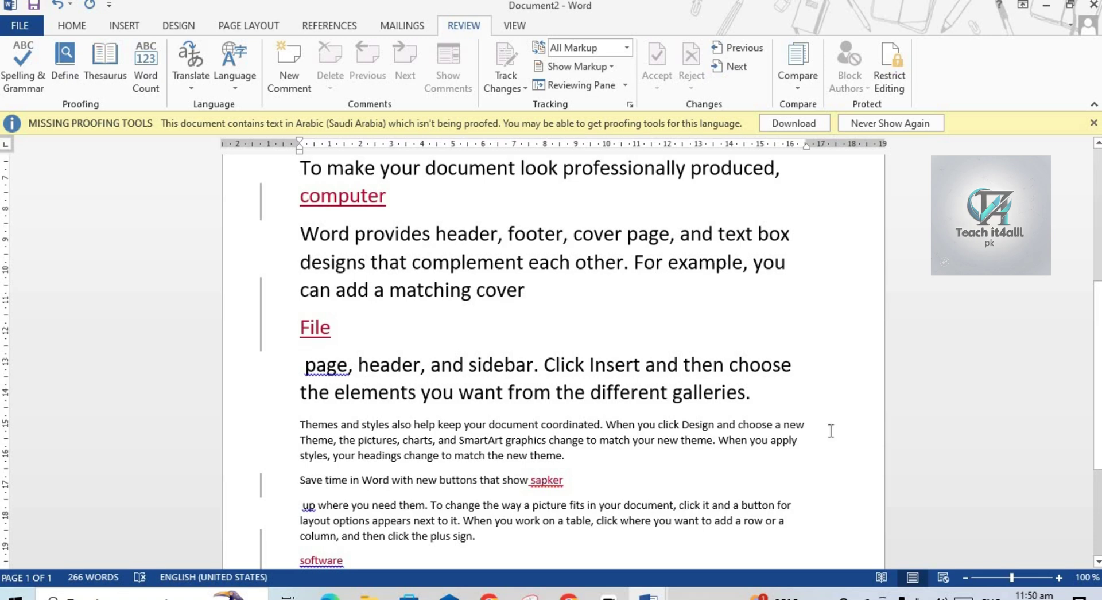
scroll(1096, 395, down, 3)
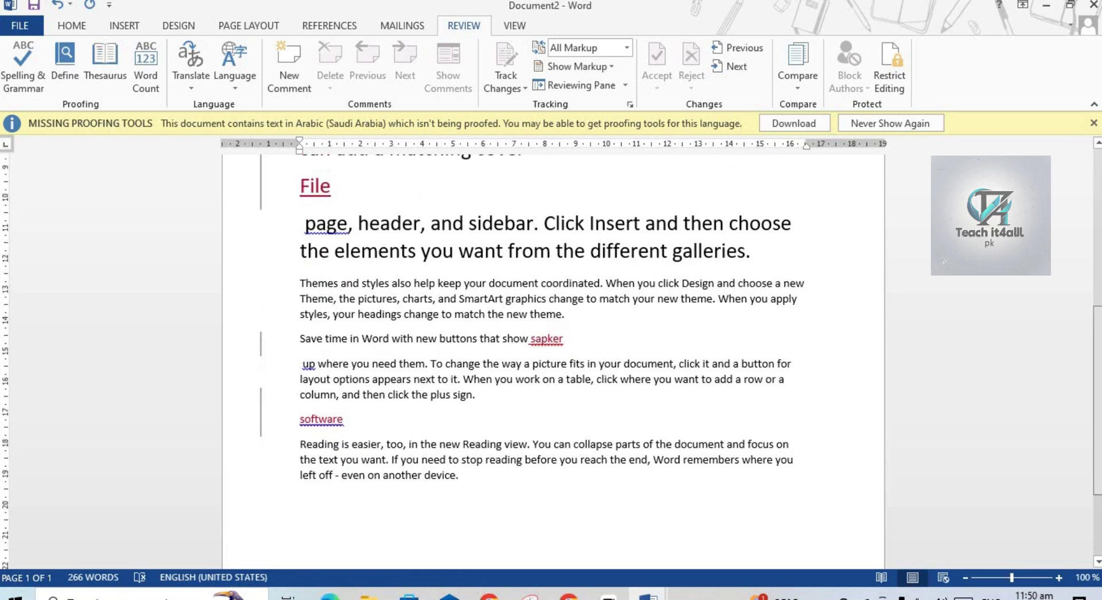
scroll(1096, 394, up, 5)
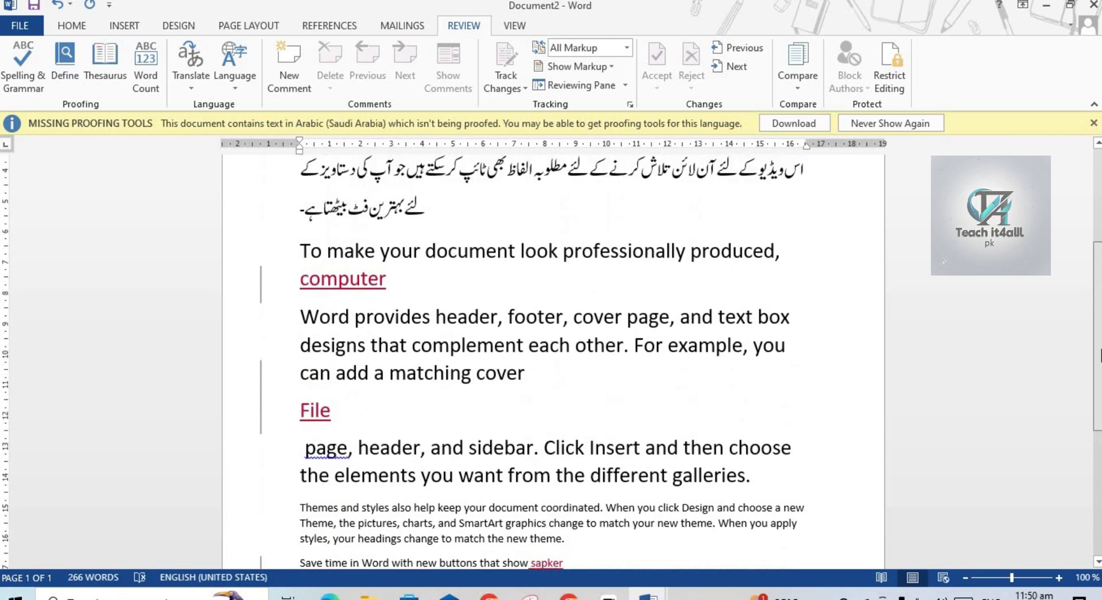
click(605, 67)
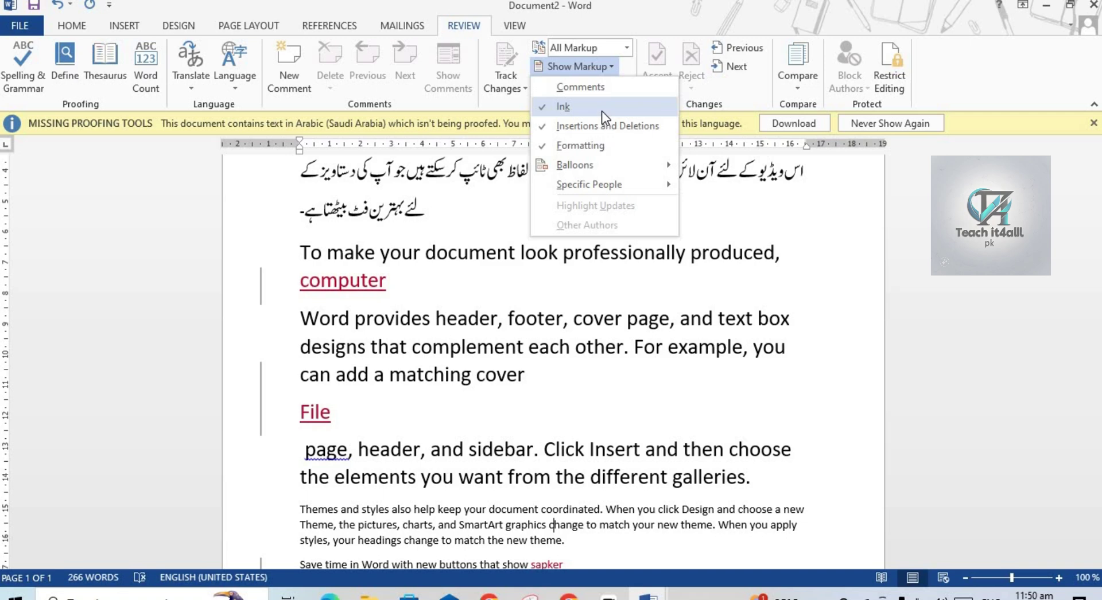
click(601, 111)
click(608, 64)
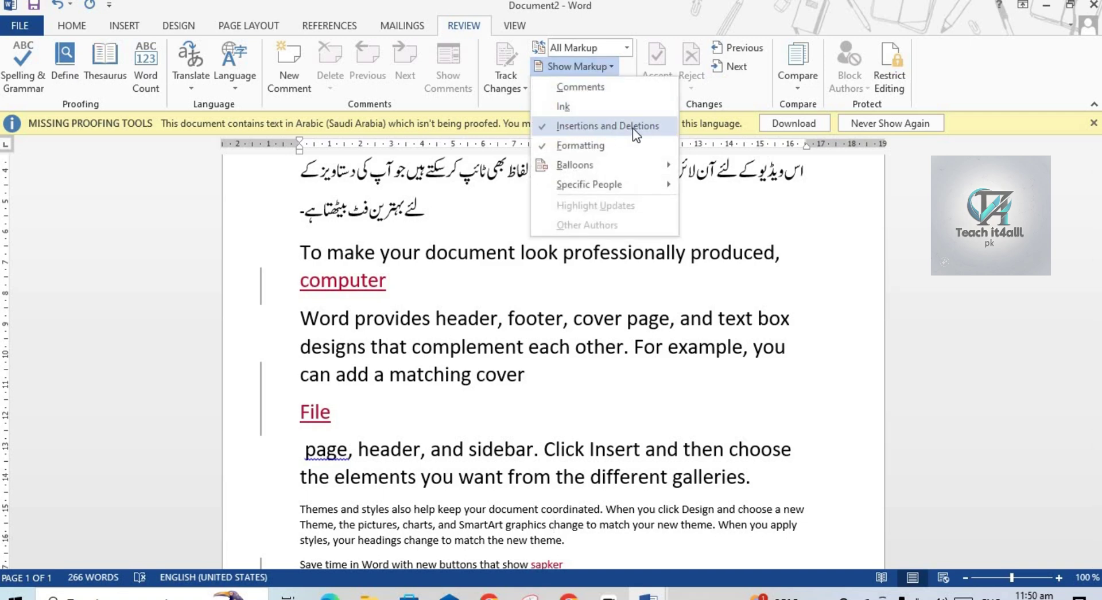
click(642, 129)
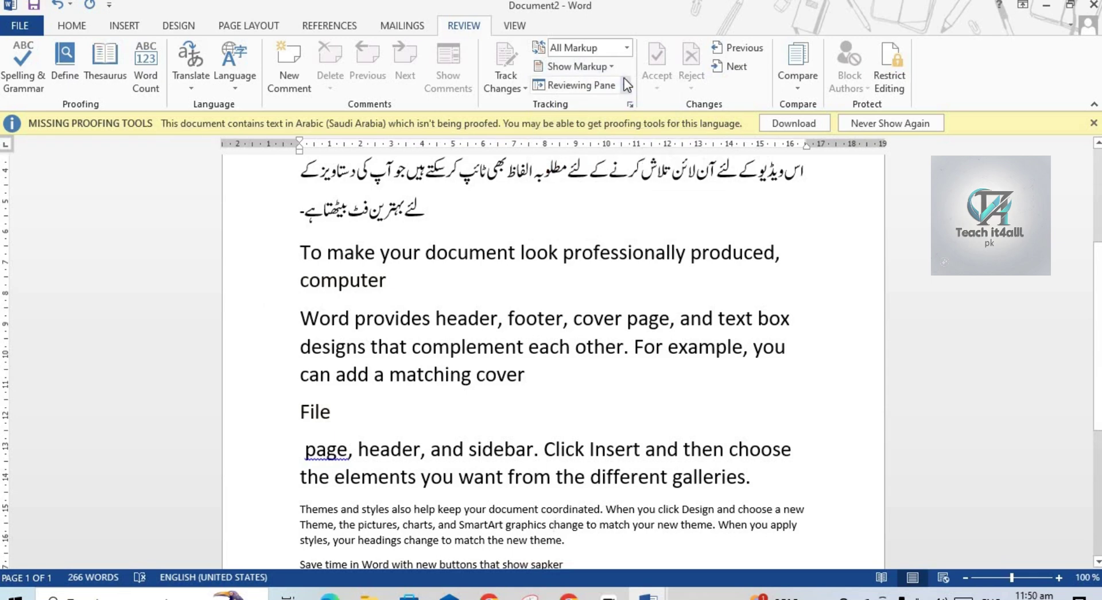
Try showing revisions inline, then switch back to showing them in balloons.
click(611, 66)
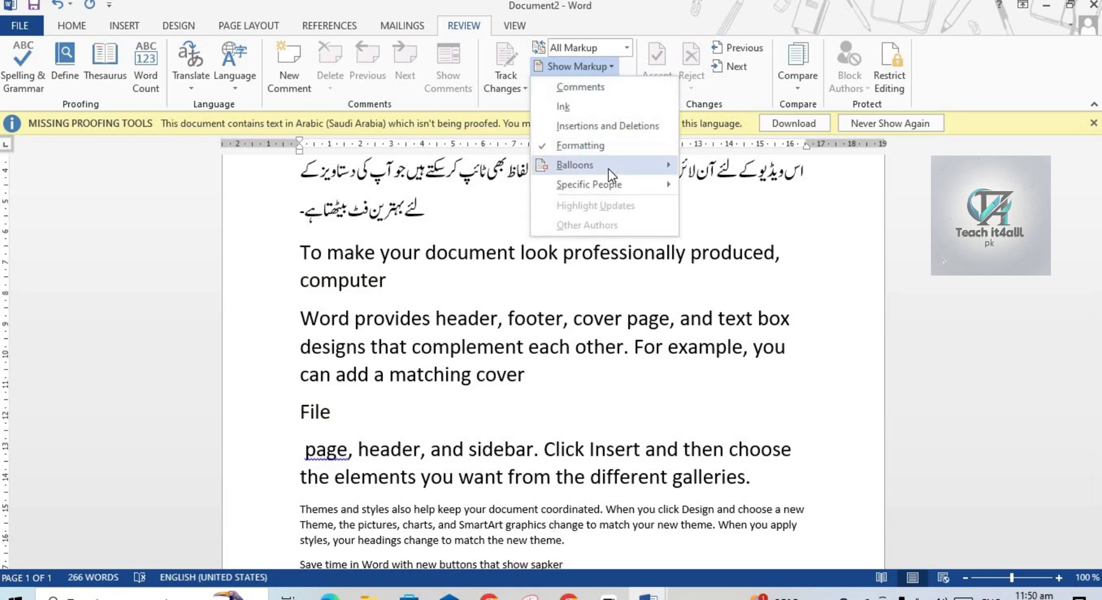
mouse_move(608, 169)
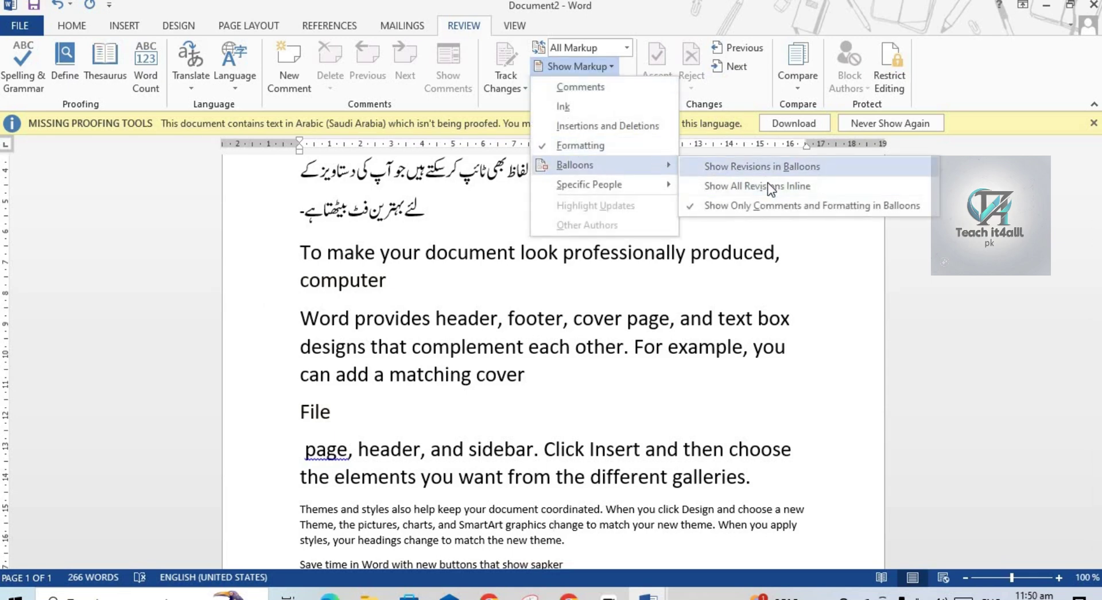
click(753, 191)
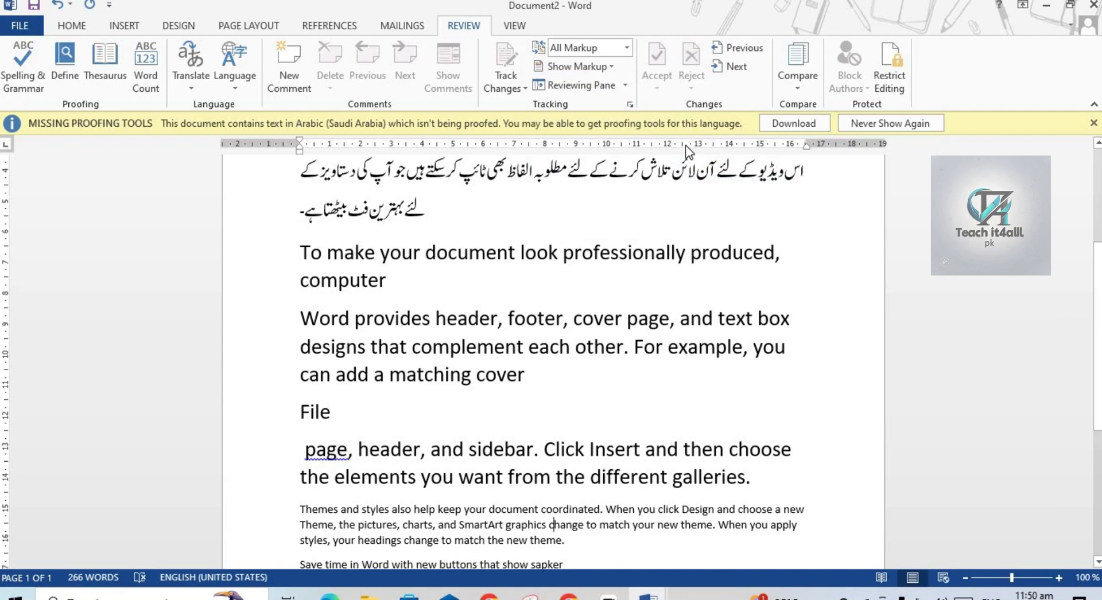
click(614, 72)
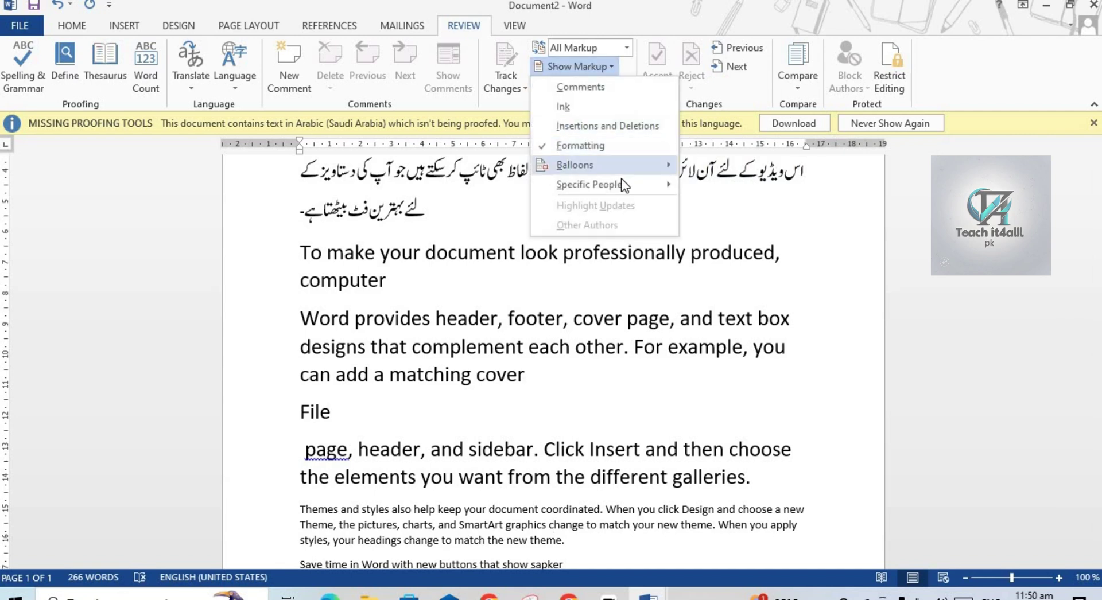
mouse_move(622, 166)
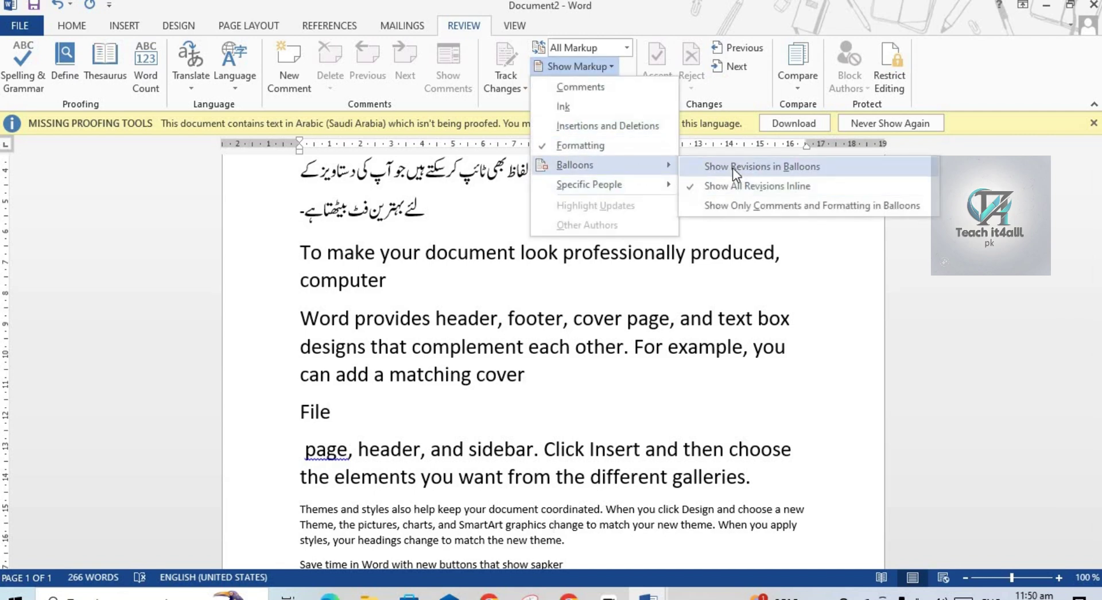
click(732, 167)
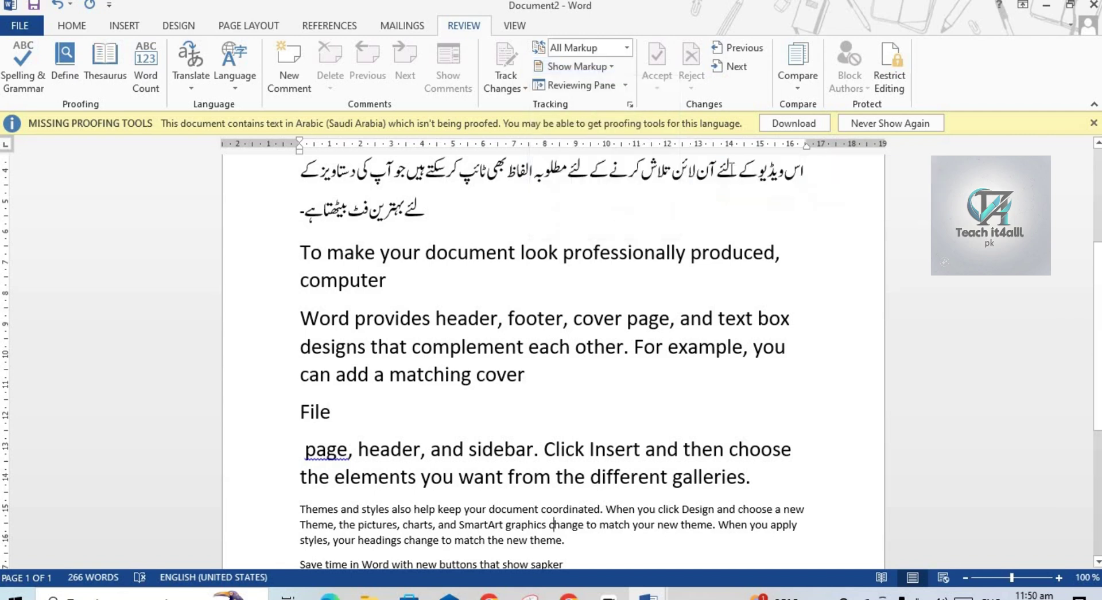
Stop showing formatting revisions and turn insertions and deletions back on.
click(623, 47)
click(597, 82)
click(605, 64)
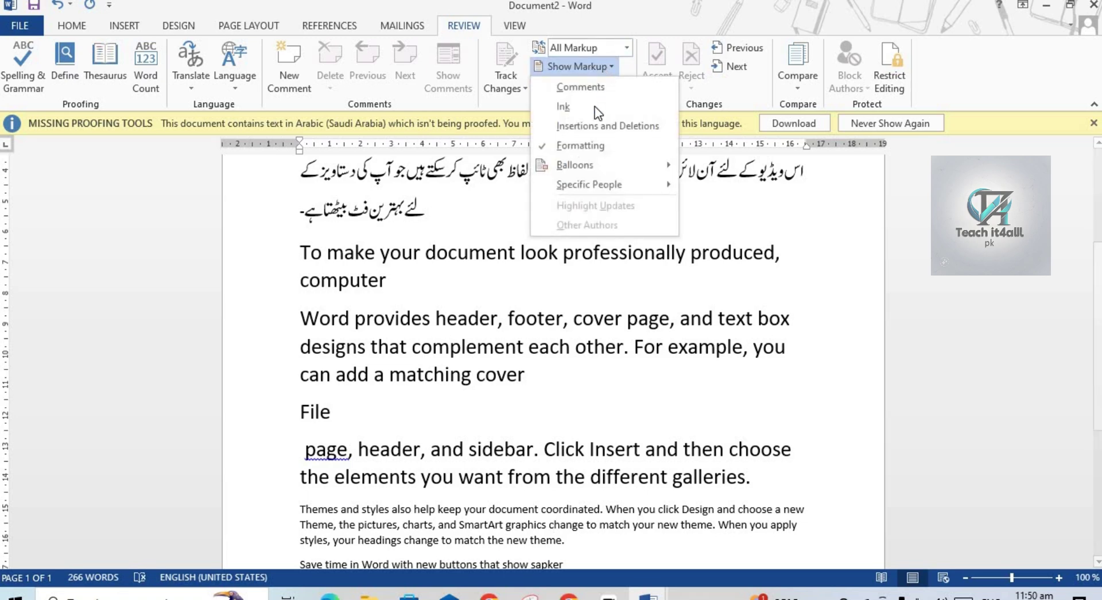
click(584, 147)
click(607, 67)
click(573, 127)
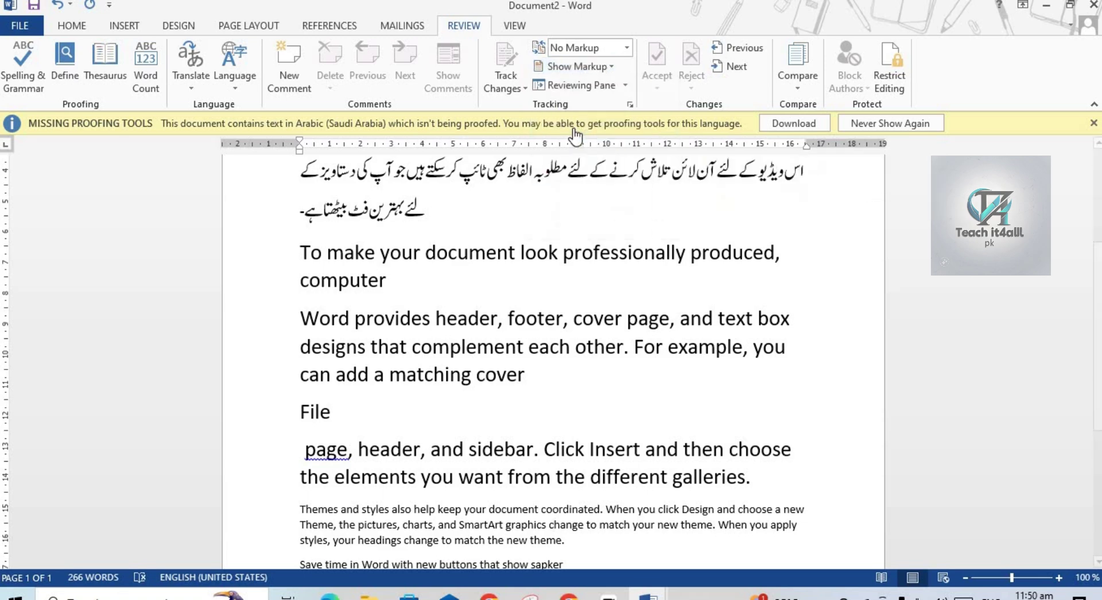
Set balloons to Show Only Comments and Formatting, leaving insertions marked inline in color.
click(600, 68)
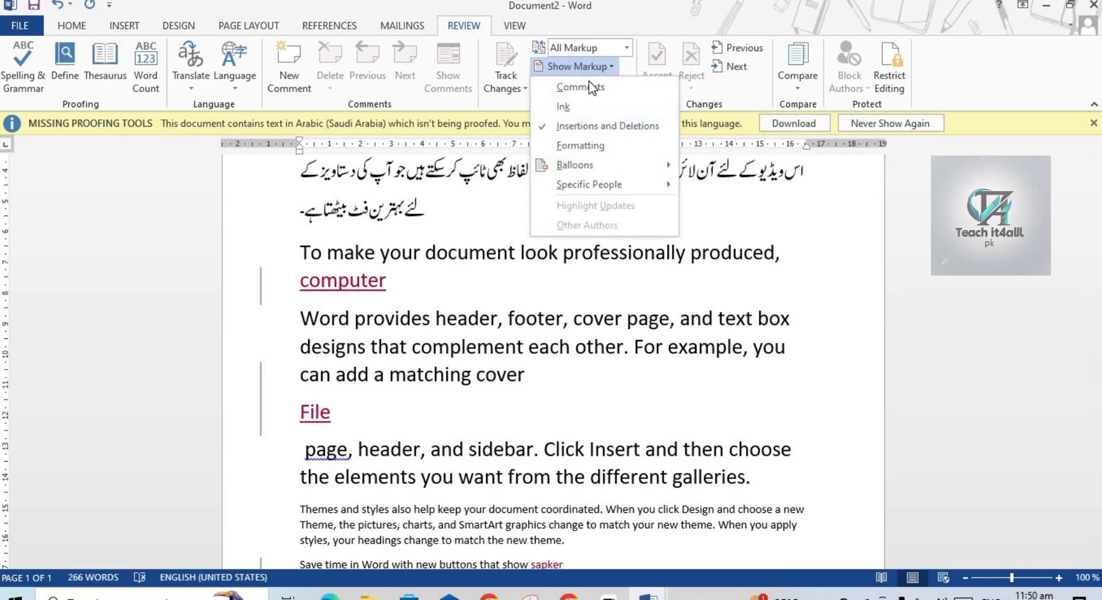
mouse_move(629, 167)
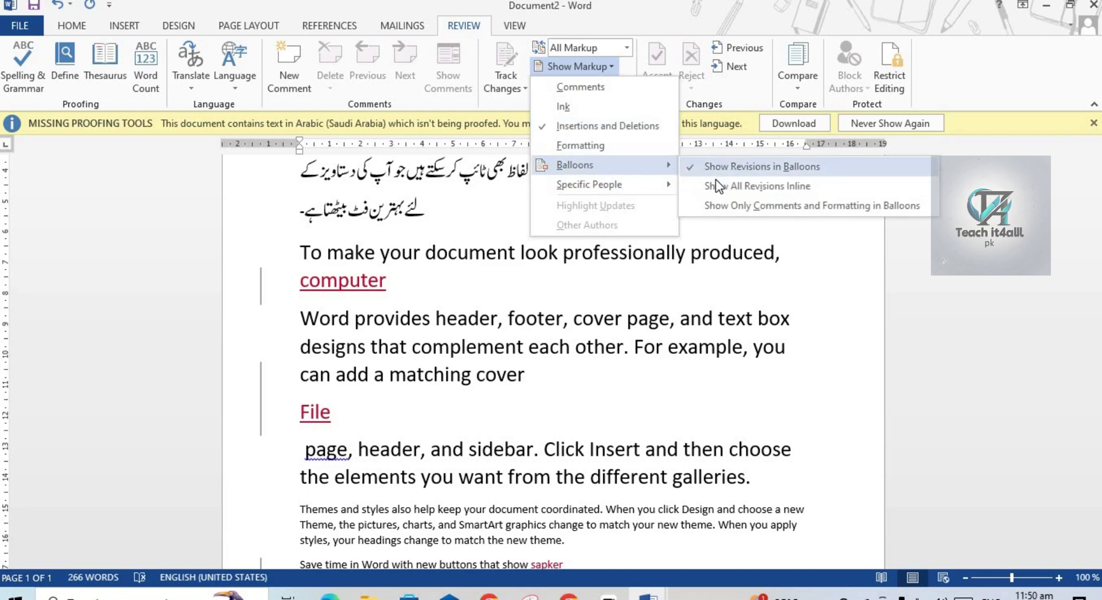
click(722, 169)
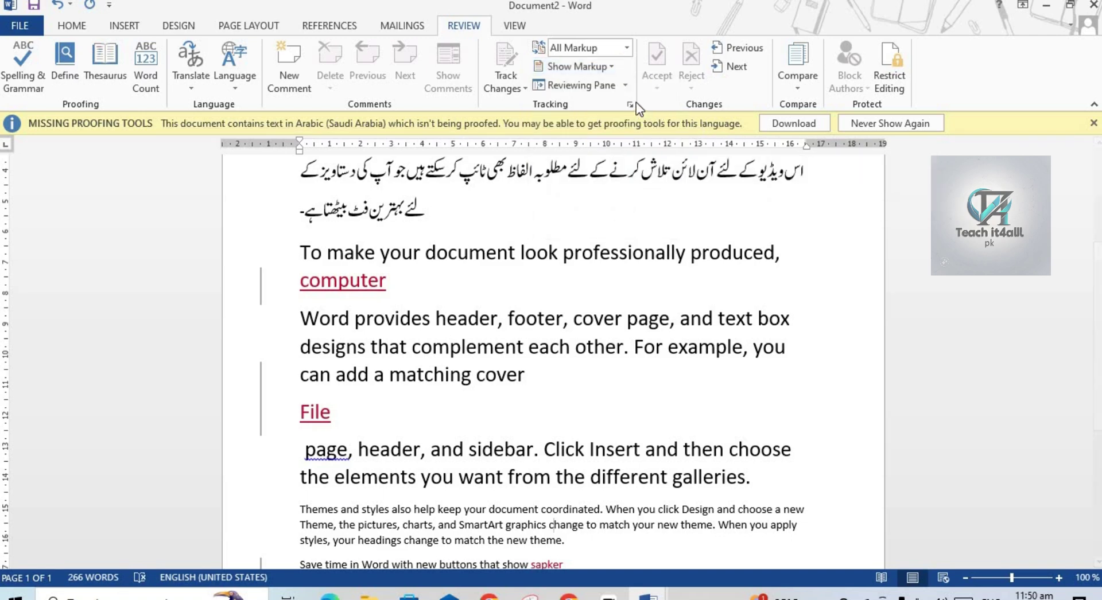
click(626, 85)
click(608, 68)
mouse_move(643, 185)
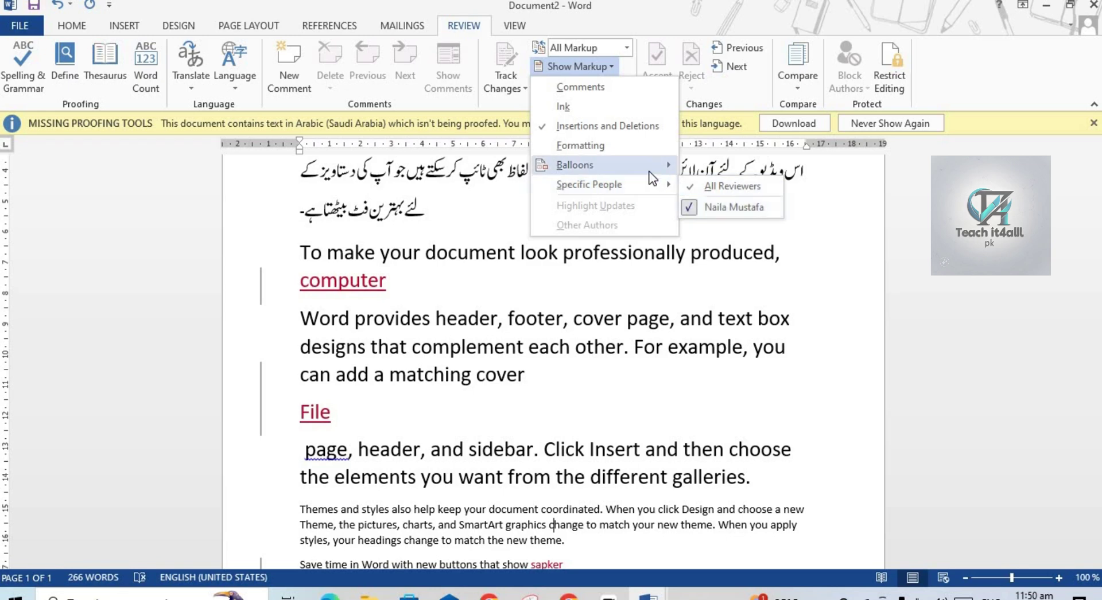
mouse_move(659, 166)
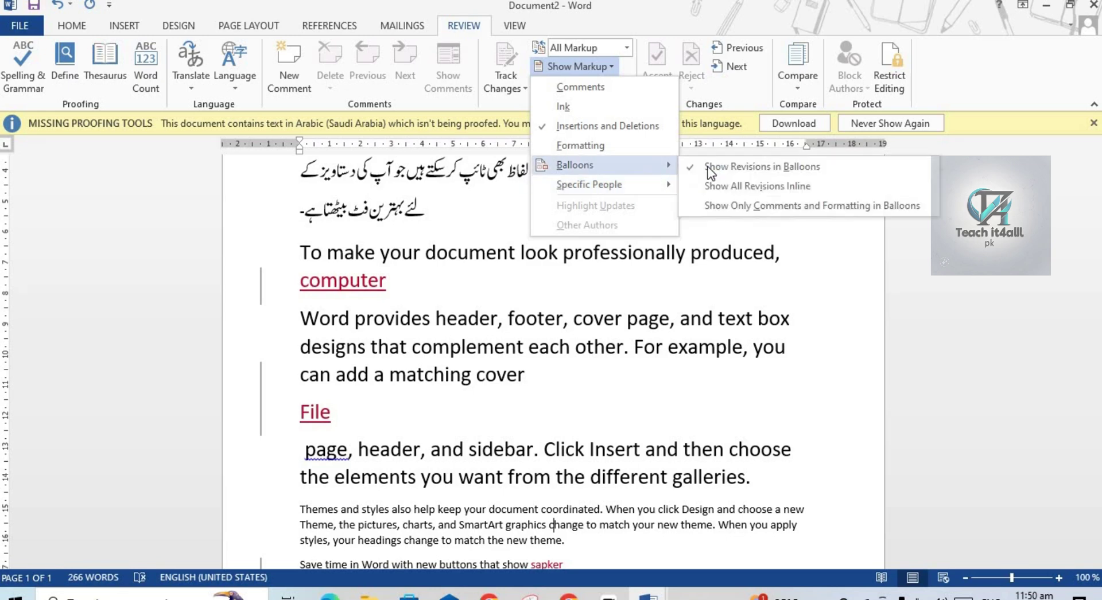
click(762, 205)
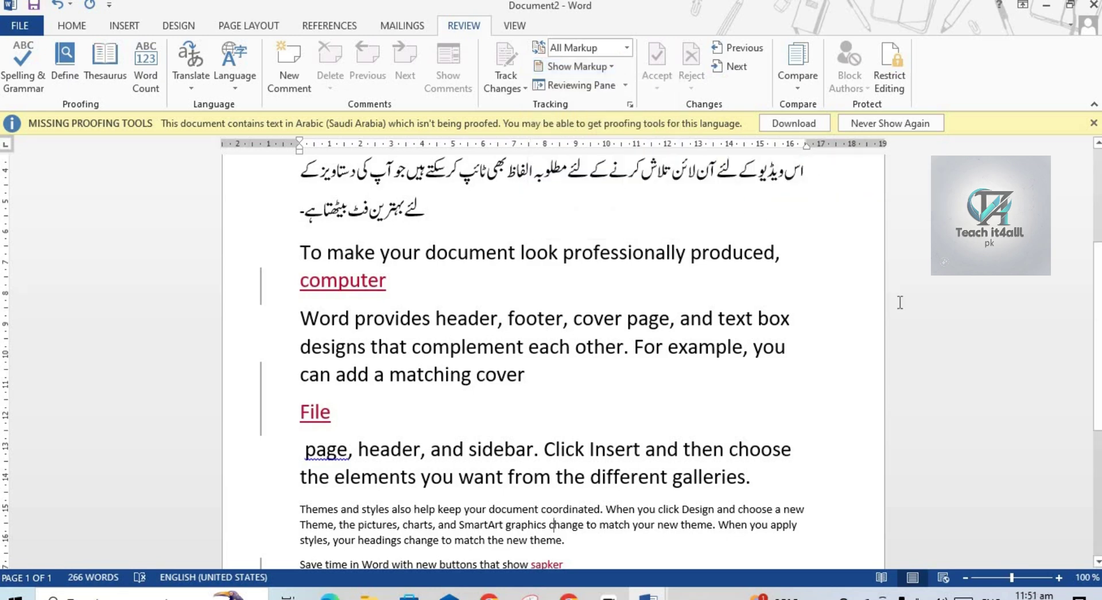
scroll(1098, 348, down, 3)
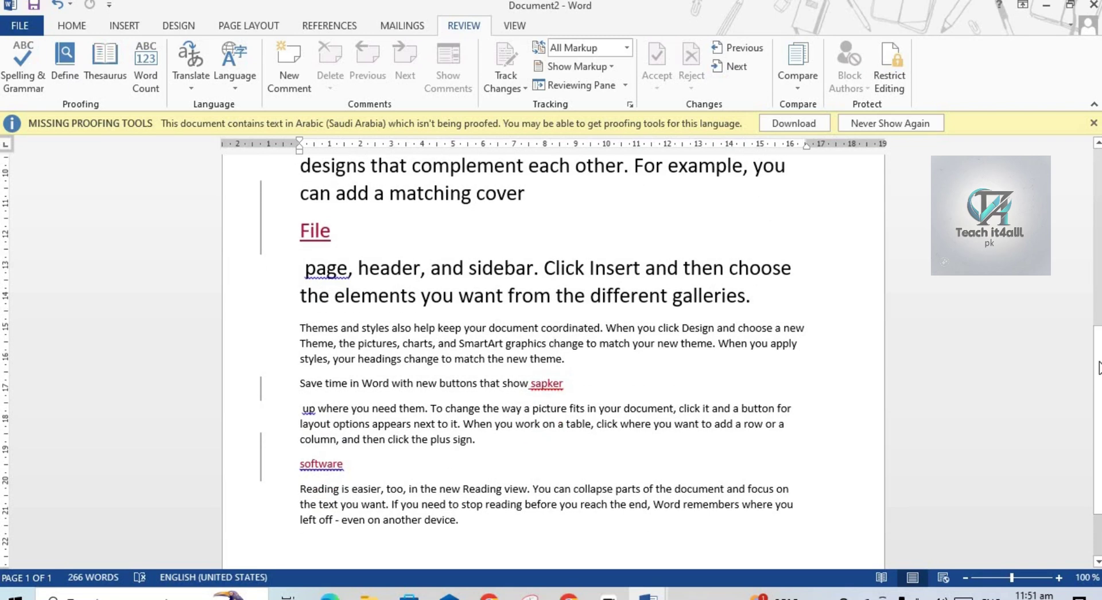
scroll(1099, 368, down, 2)
scroll(828, 338, up, 7)
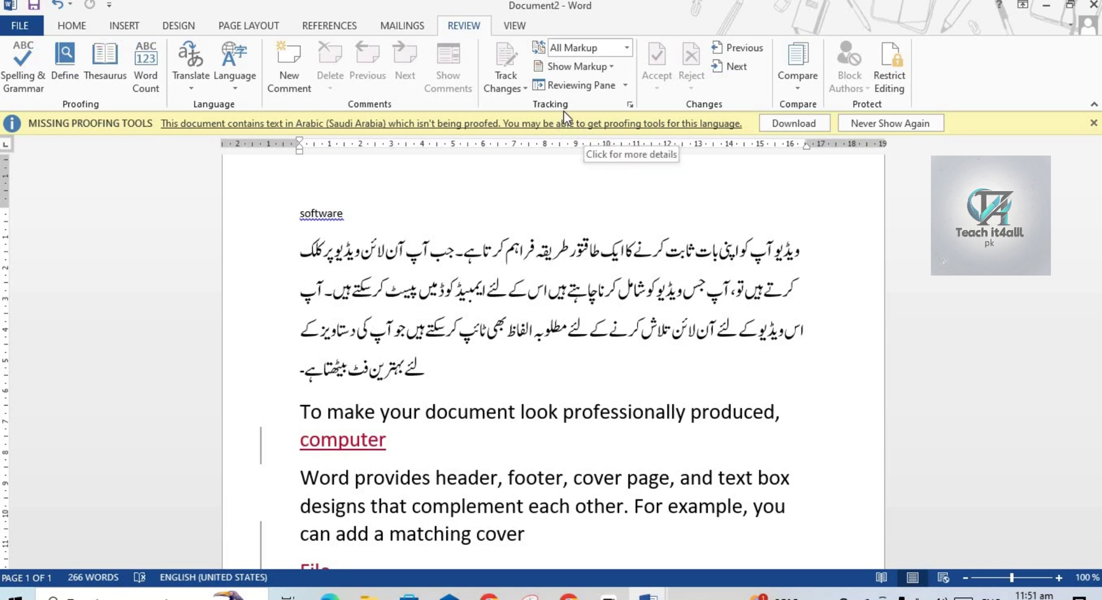
click(623, 86)
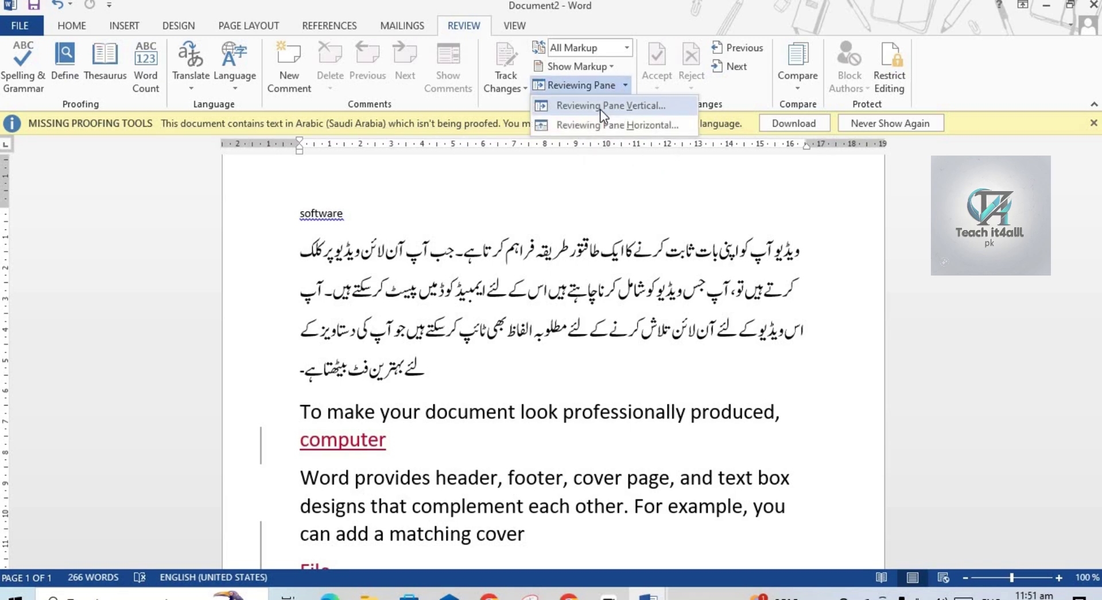
click(630, 107)
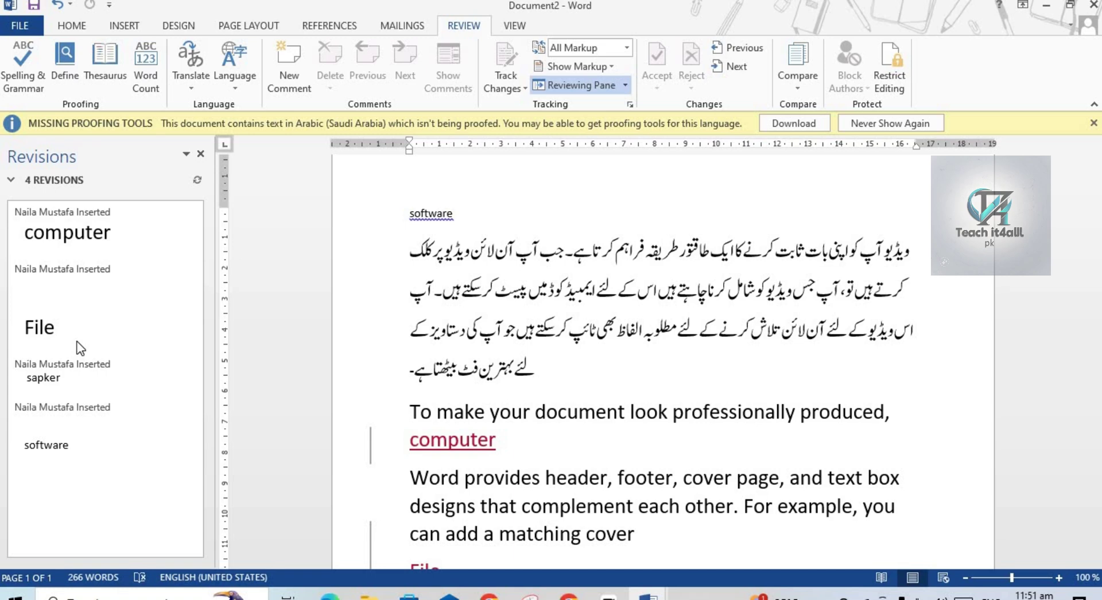
click(200, 154)
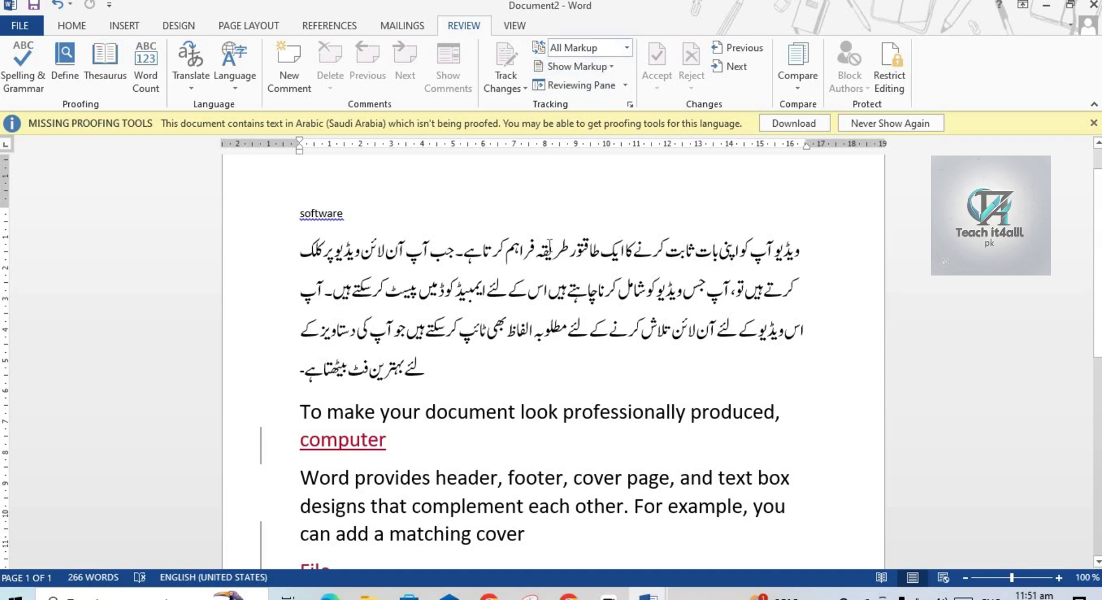
Dismiss the Missing Proofing Tools notice and enter the tracking password in Unlock Tracking.
mouse_move(548, 246)
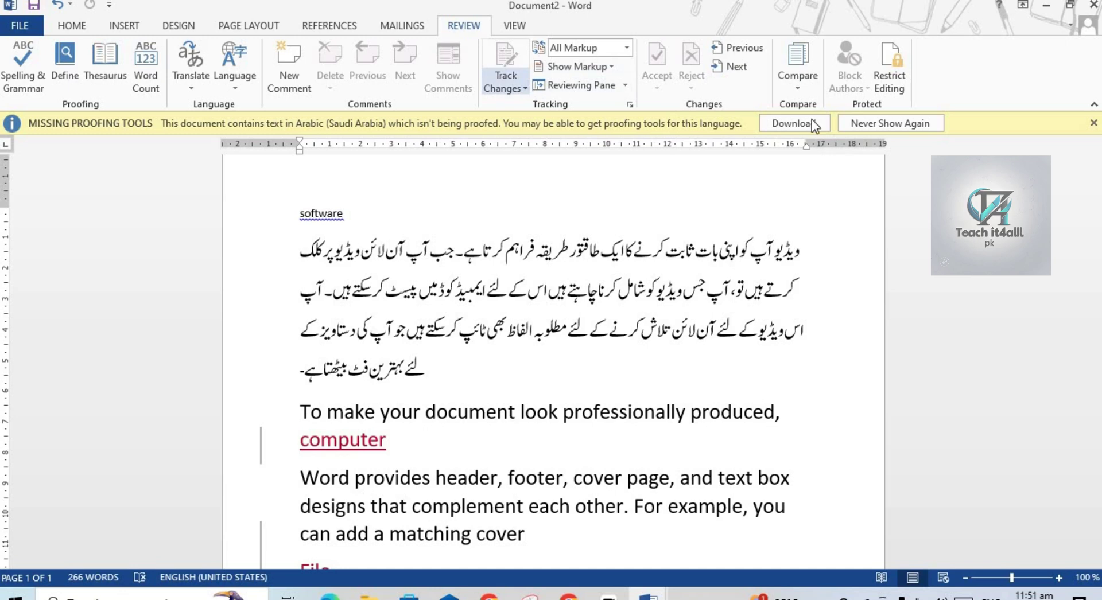
click(1093, 123)
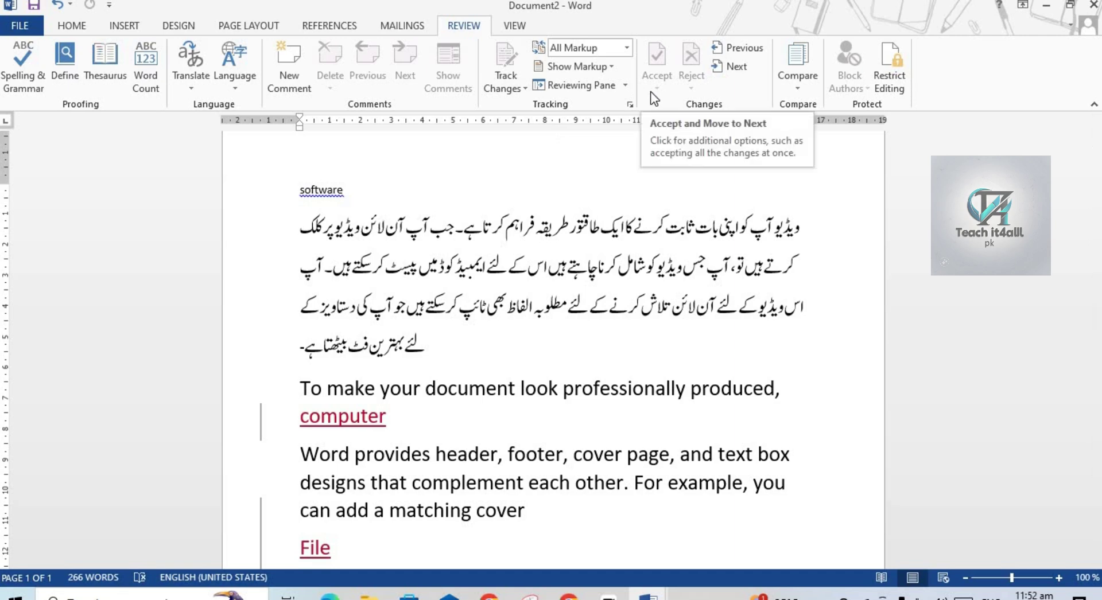
click(524, 88)
click(525, 125)
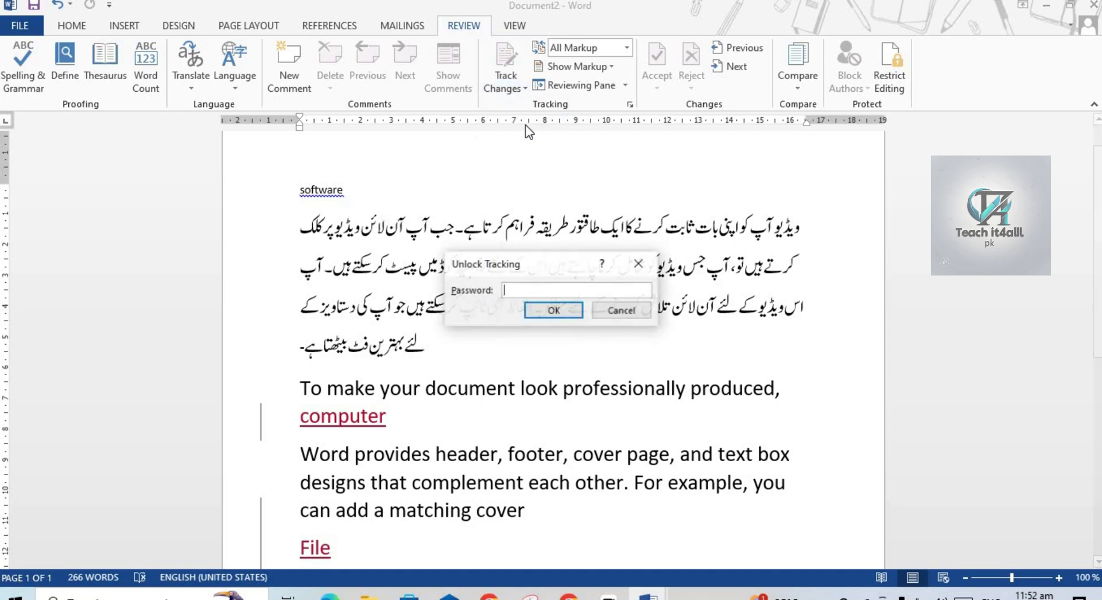
text(**)
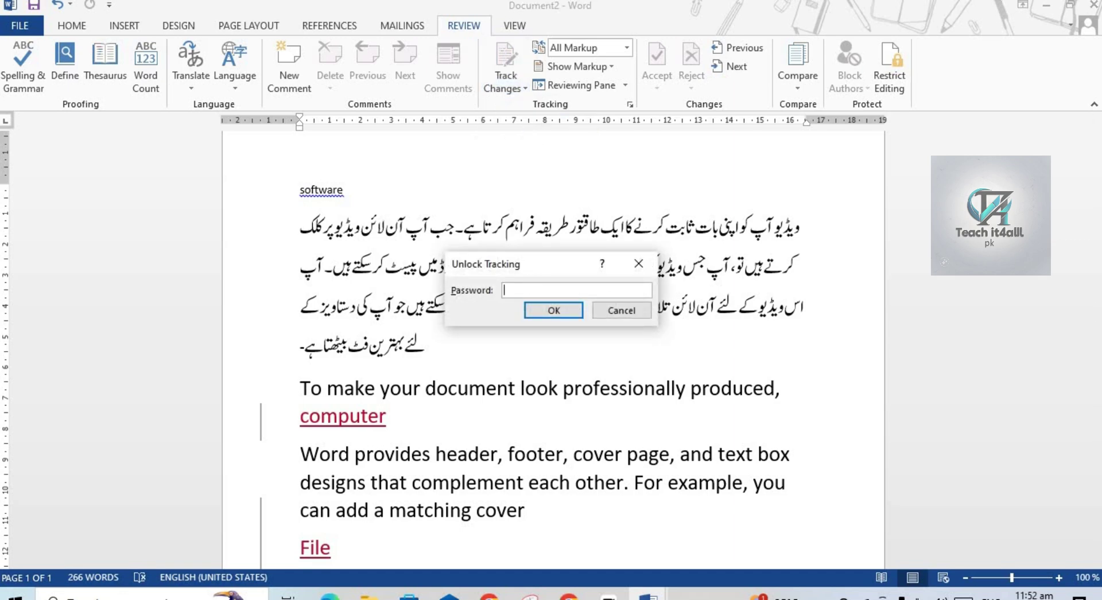
click(552, 313)
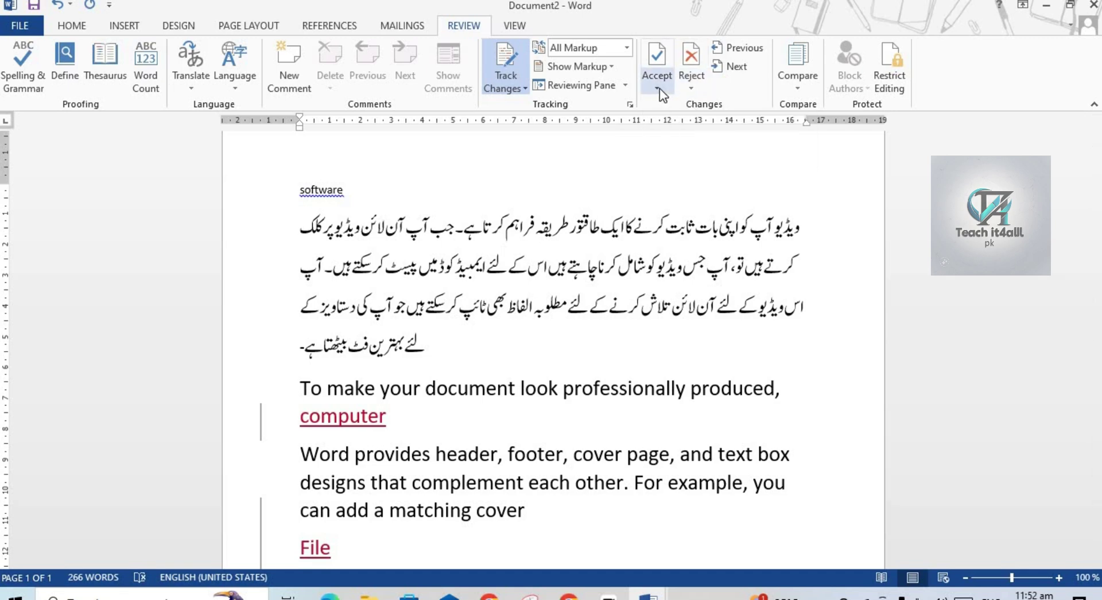
click(750, 52)
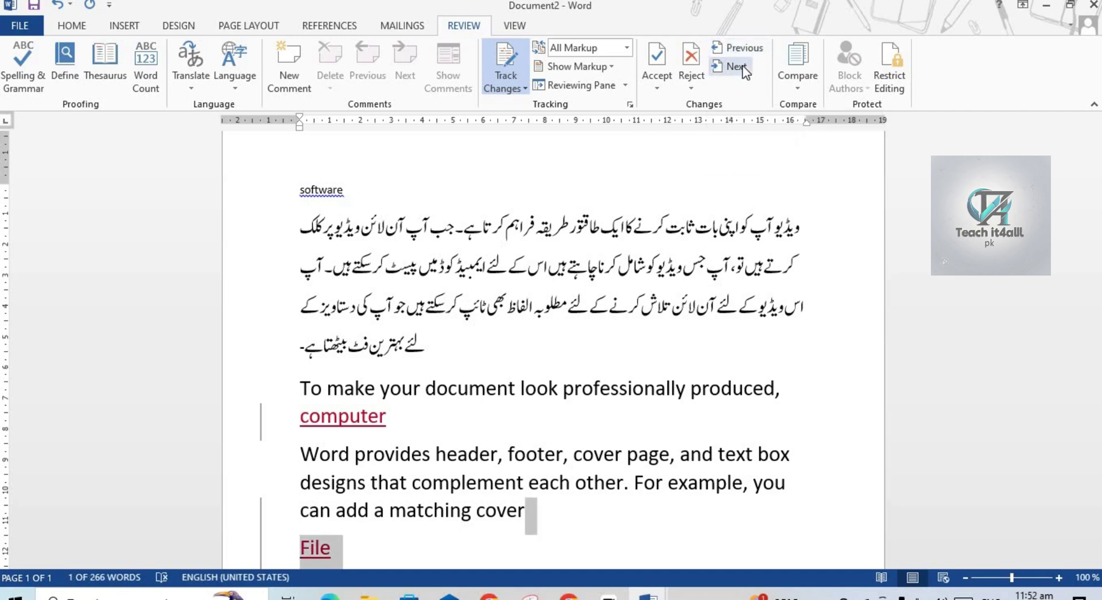
click(740, 66)
click(741, 66)
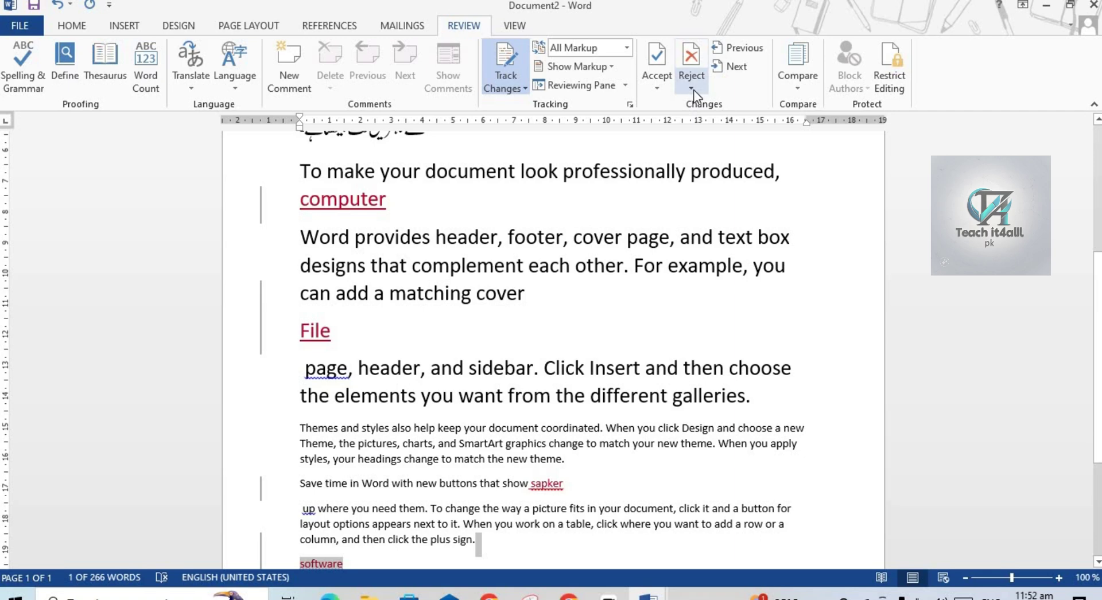
click(657, 88)
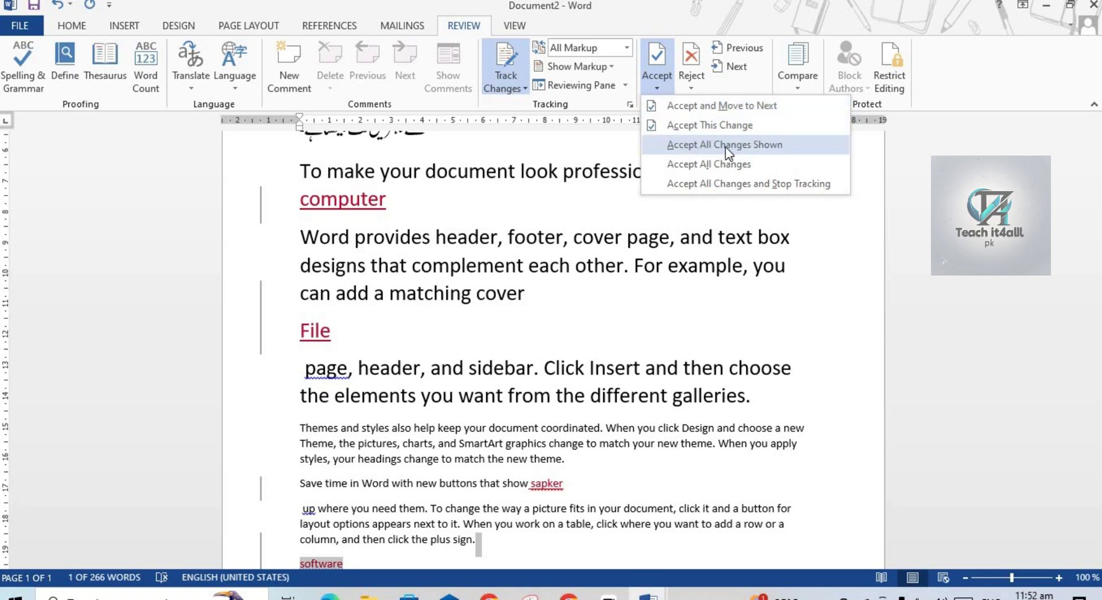
click(776, 146)
click(657, 83)
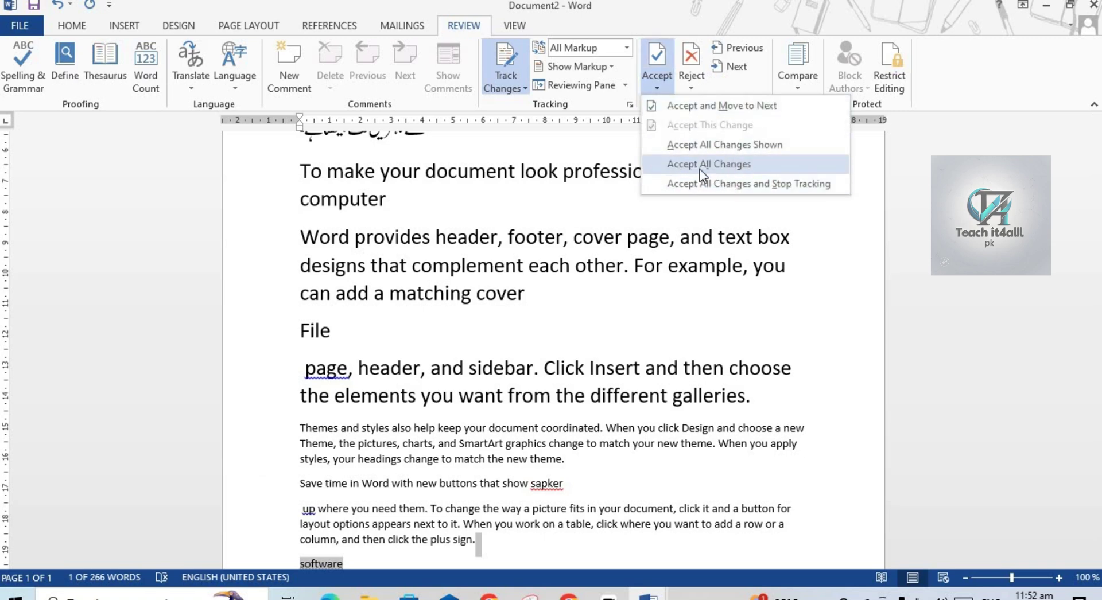
click(694, 87)
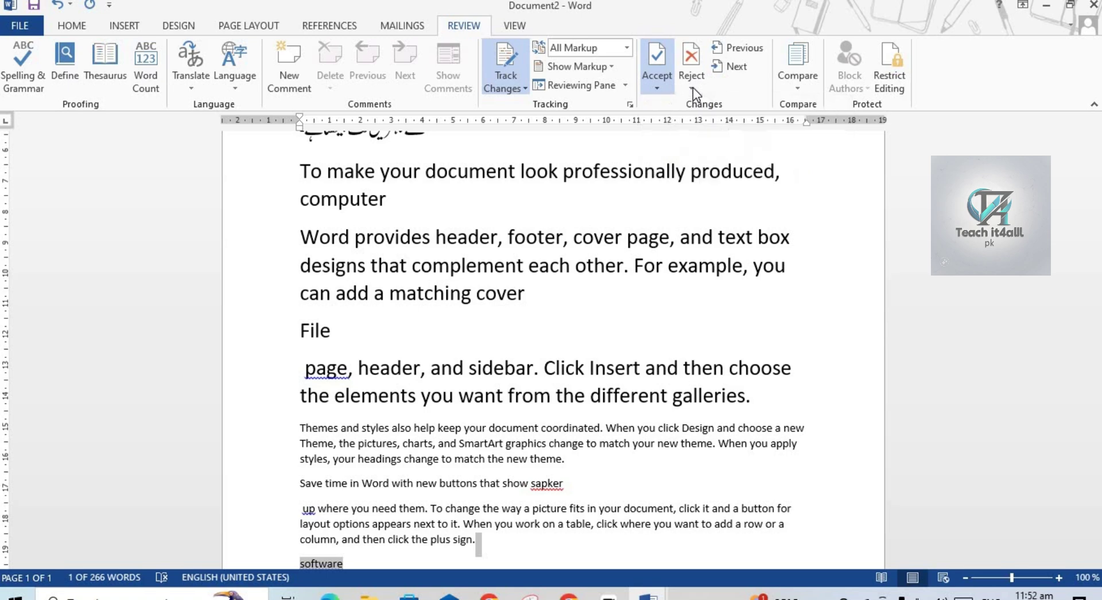
click(693, 87)
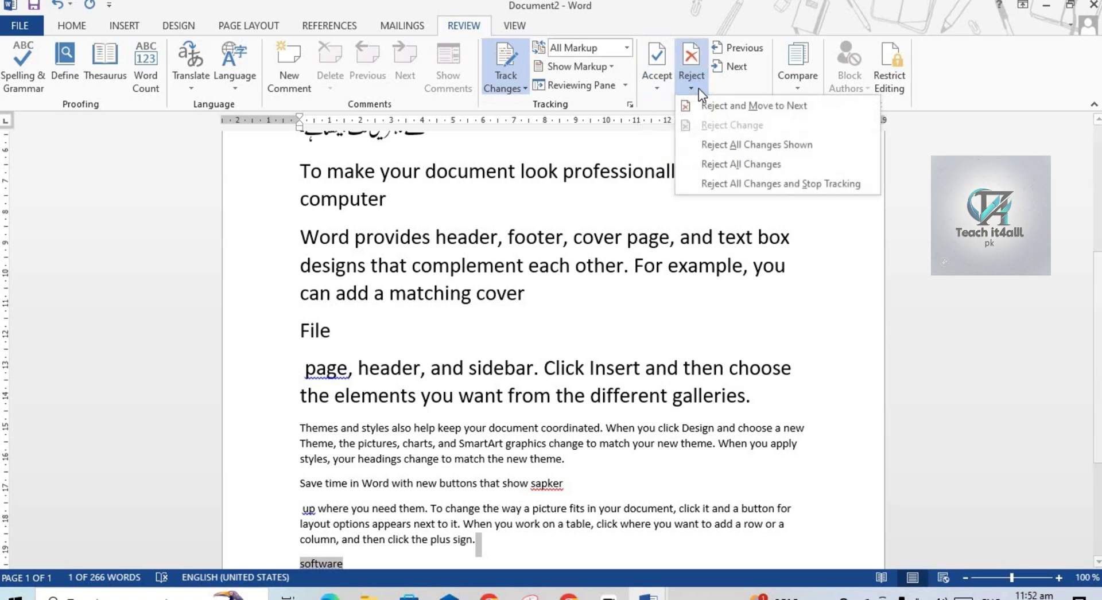
click(731, 108)
click(567, 345)
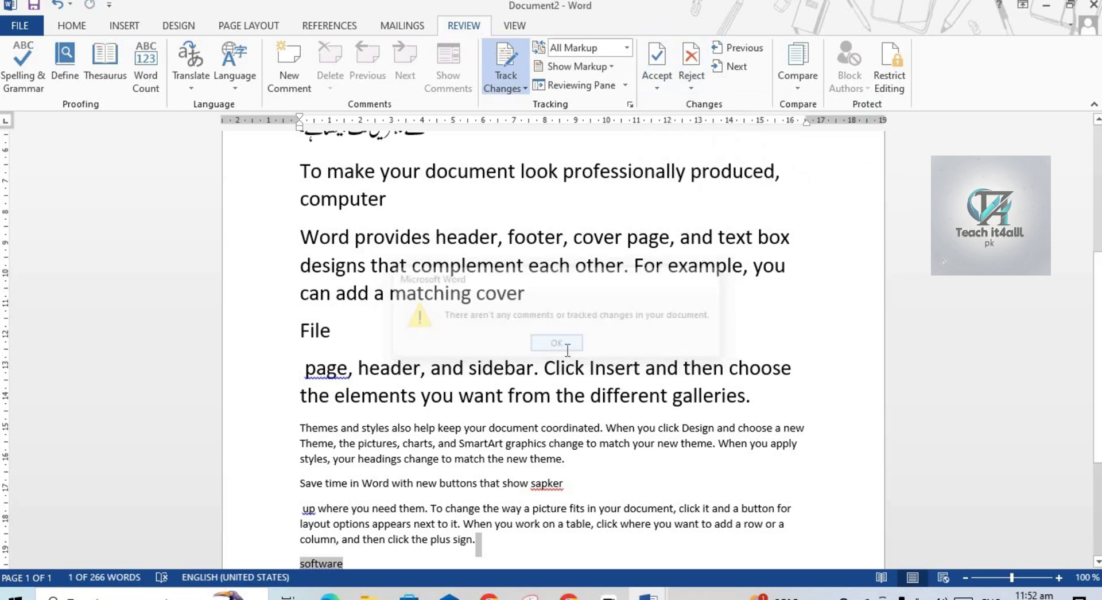
click(689, 89)
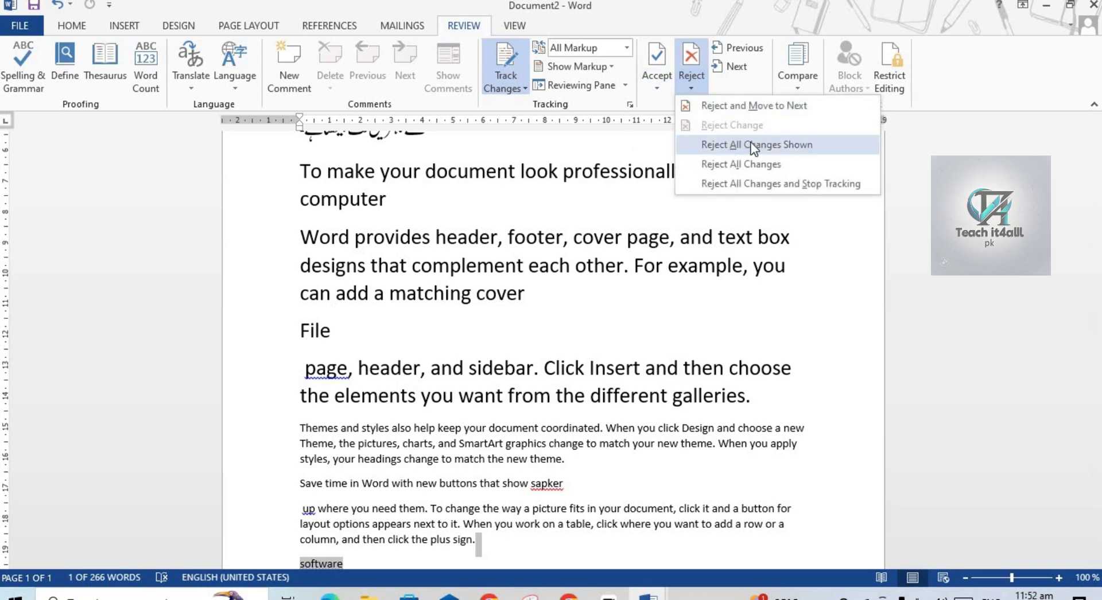
click(738, 162)
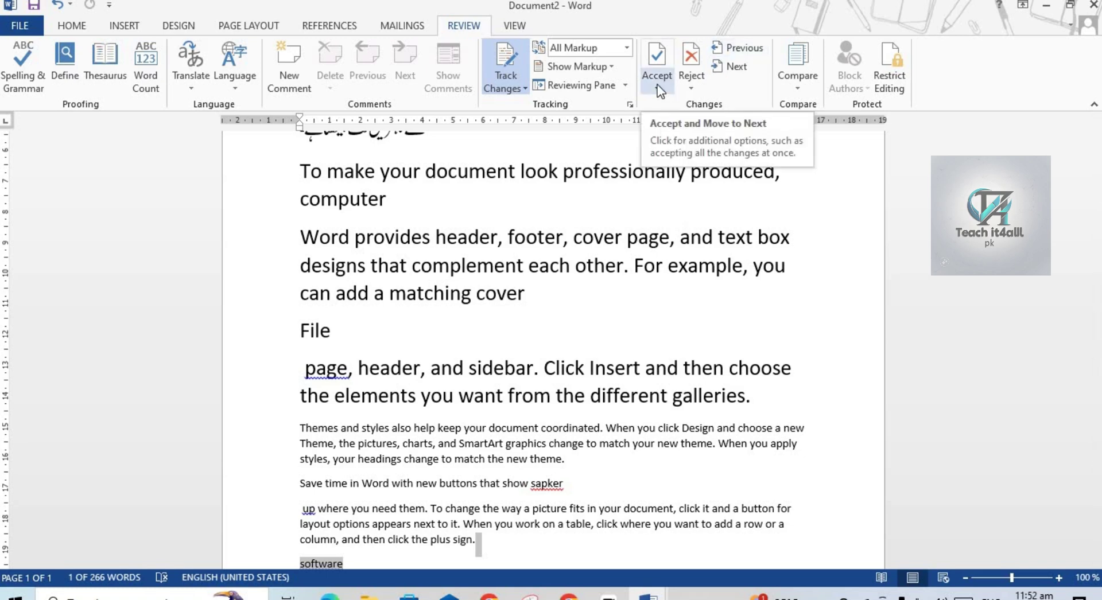
click(659, 89)
click(670, 104)
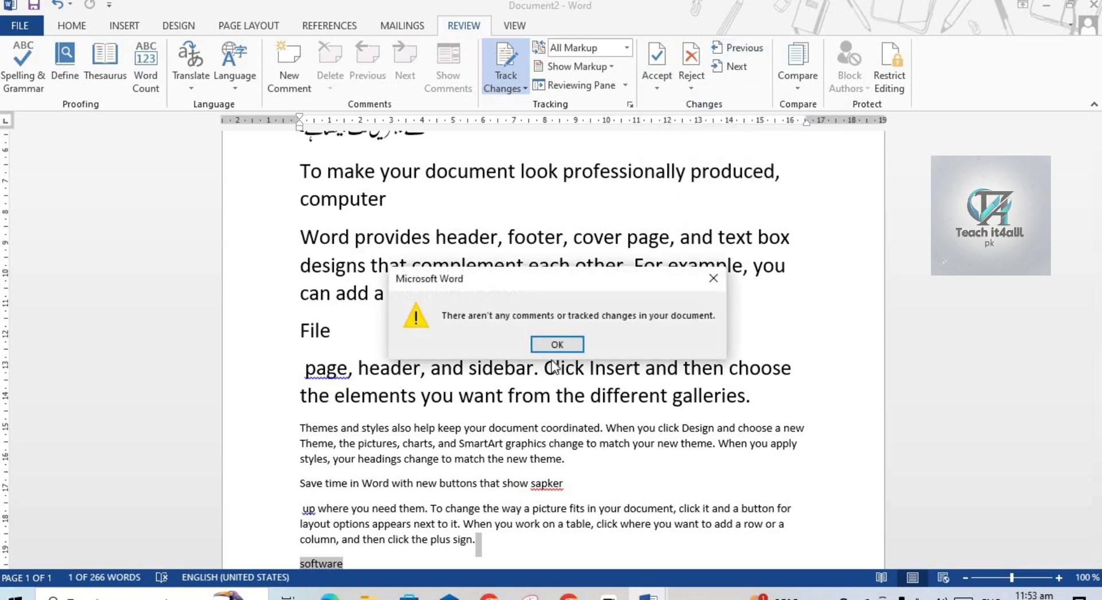
click(546, 343)
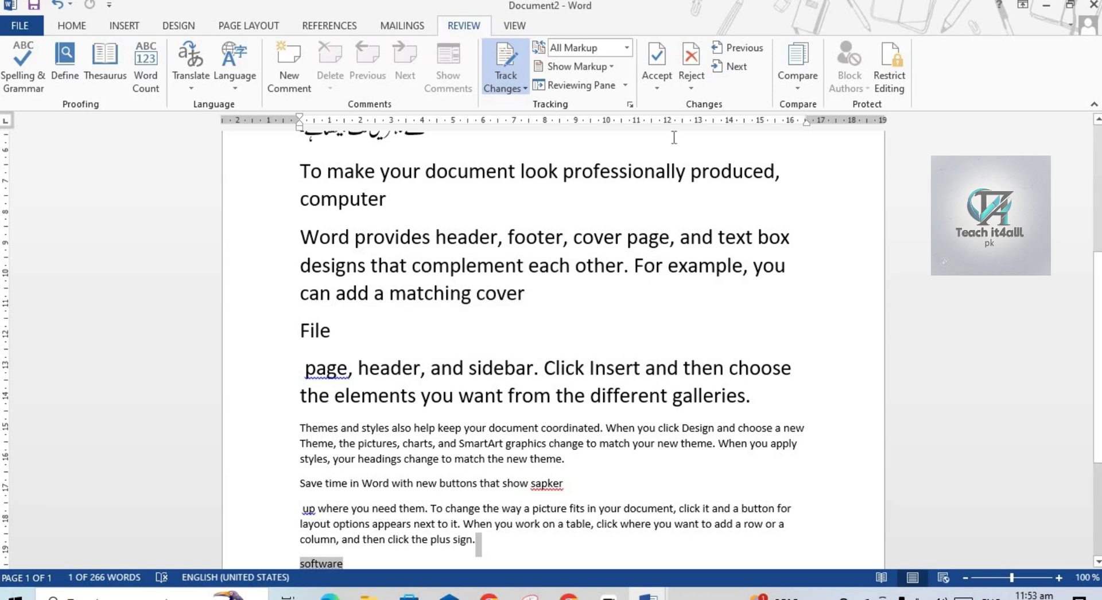
click(746, 50)
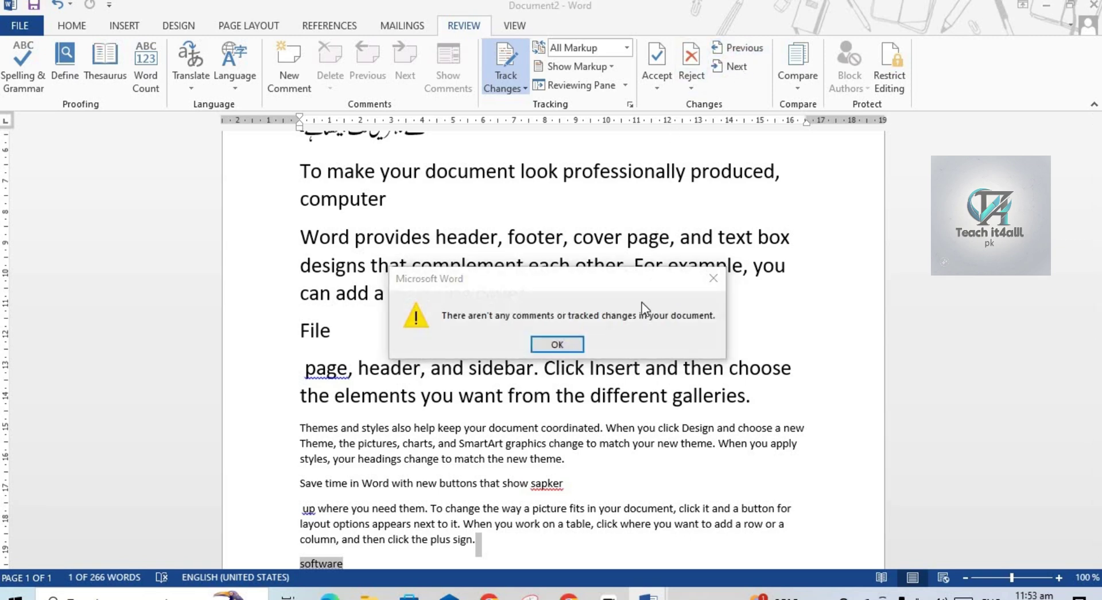
click(715, 279)
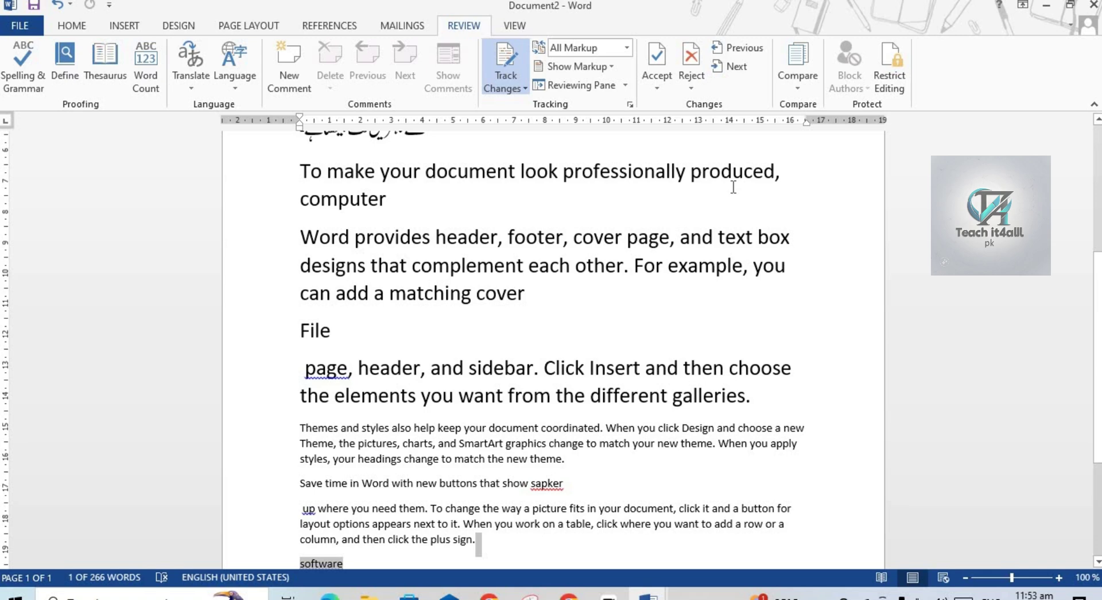
click(691, 61)
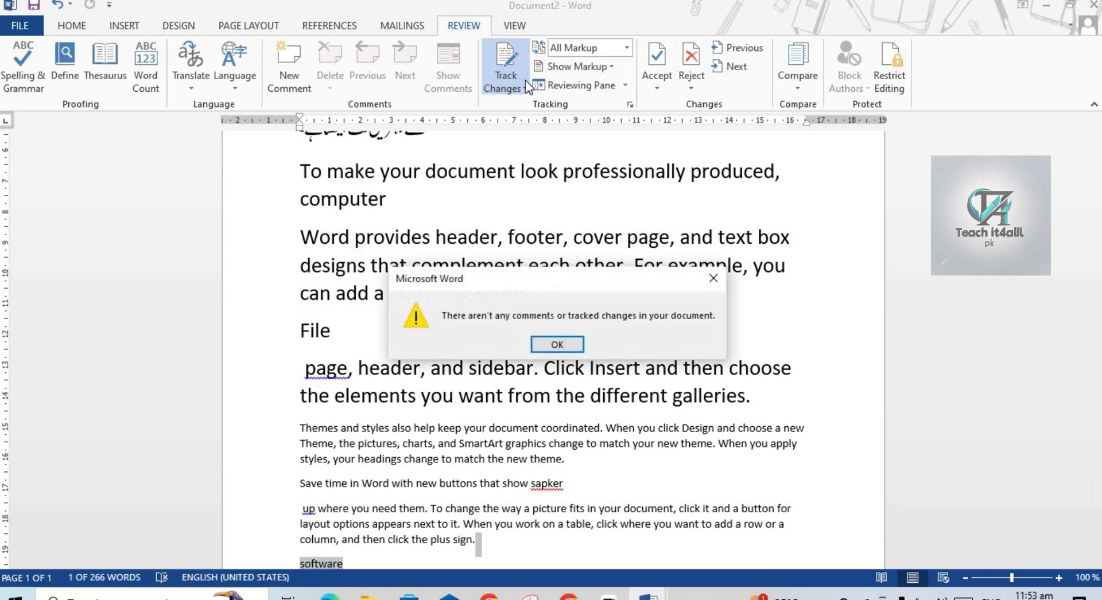
click(713, 278)
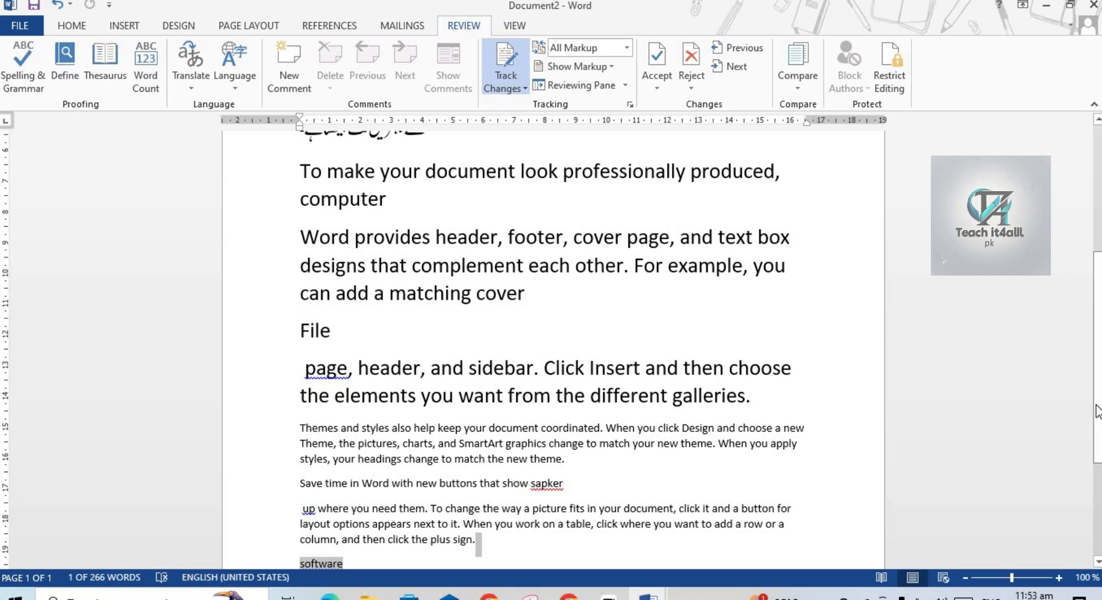
Set Display for Review to Original for Document2 and return to the top.
drag(1098, 424, 1093, 307)
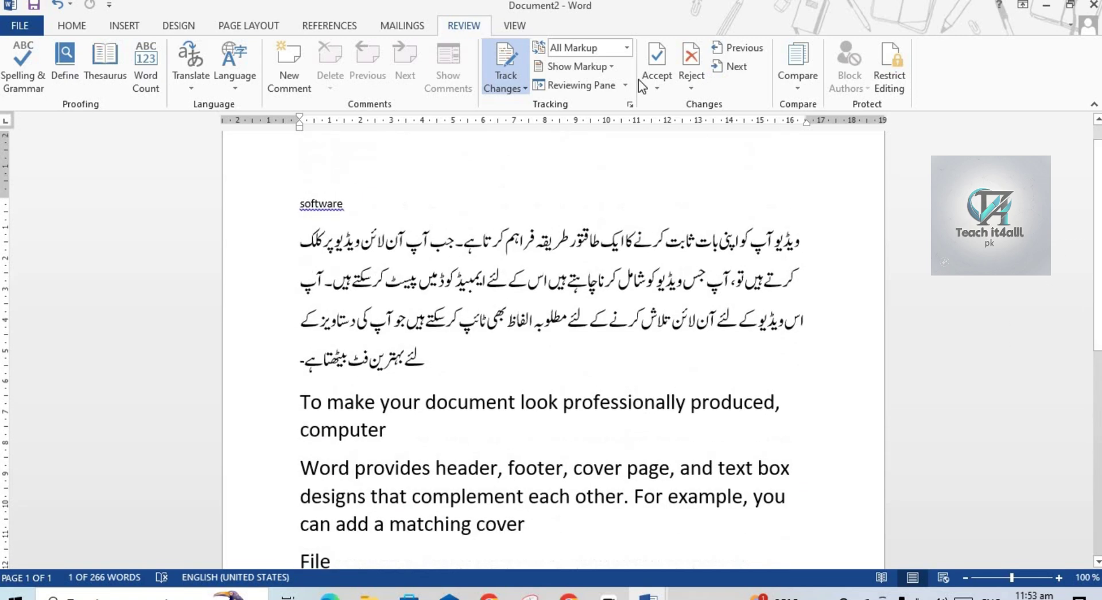
click(620, 47)
click(587, 112)
drag(1096, 241, 1096, 380)
scroll(551, 344, up, 10)
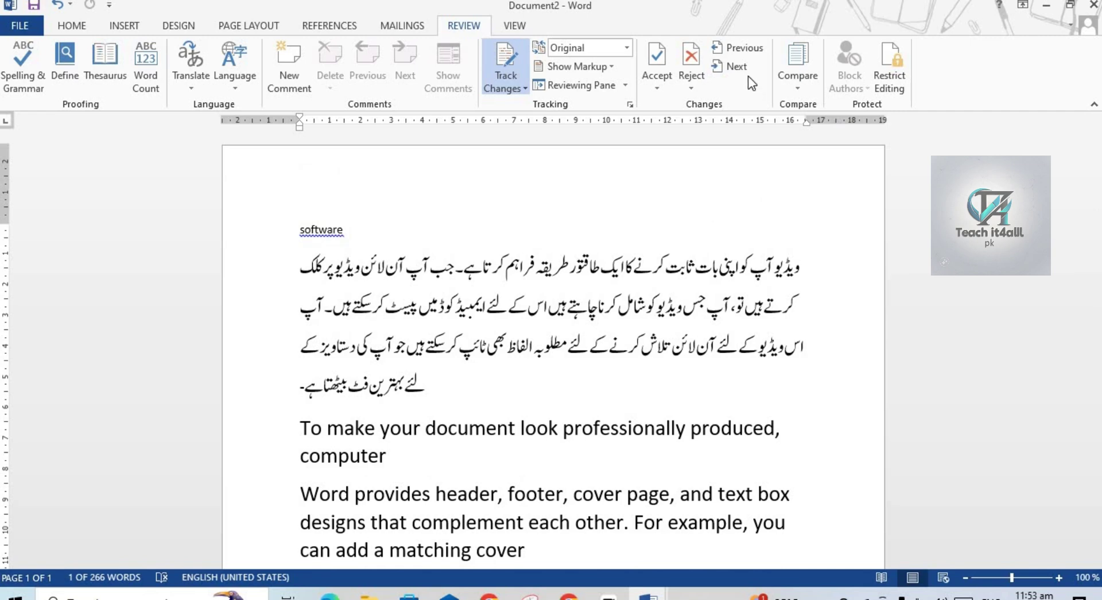
Start a document comparison and pick dfgh from the Documents folder as the original.
click(798, 87)
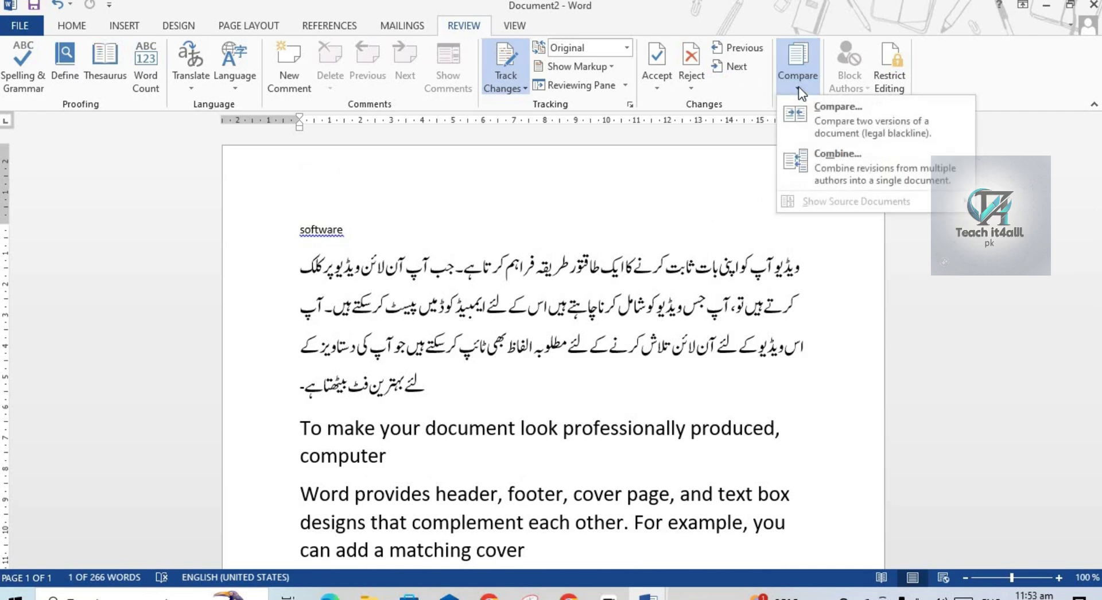
click(823, 111)
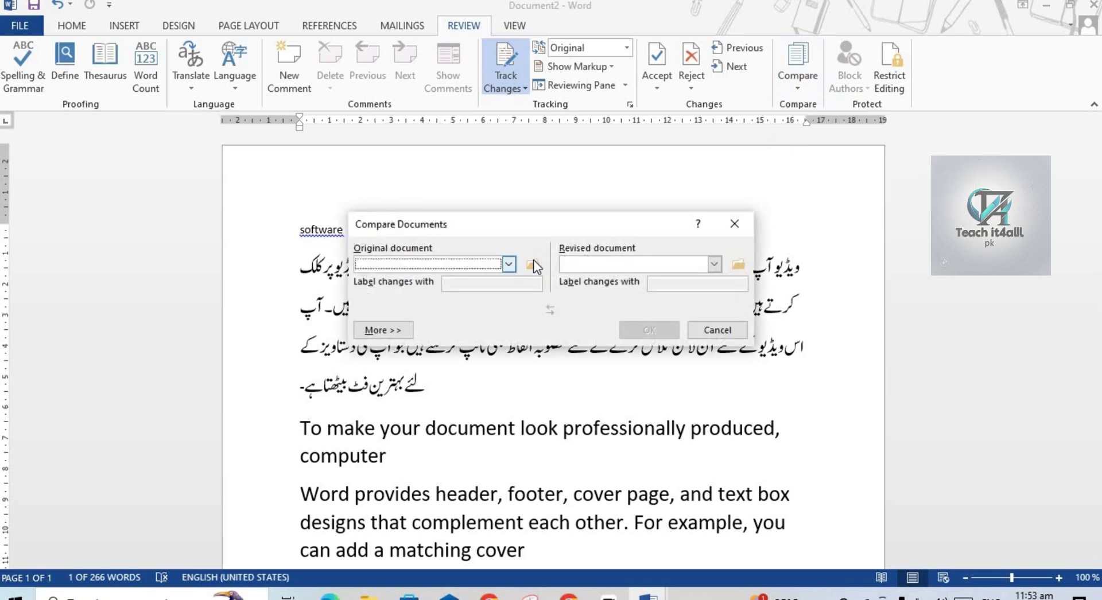
click(532, 264)
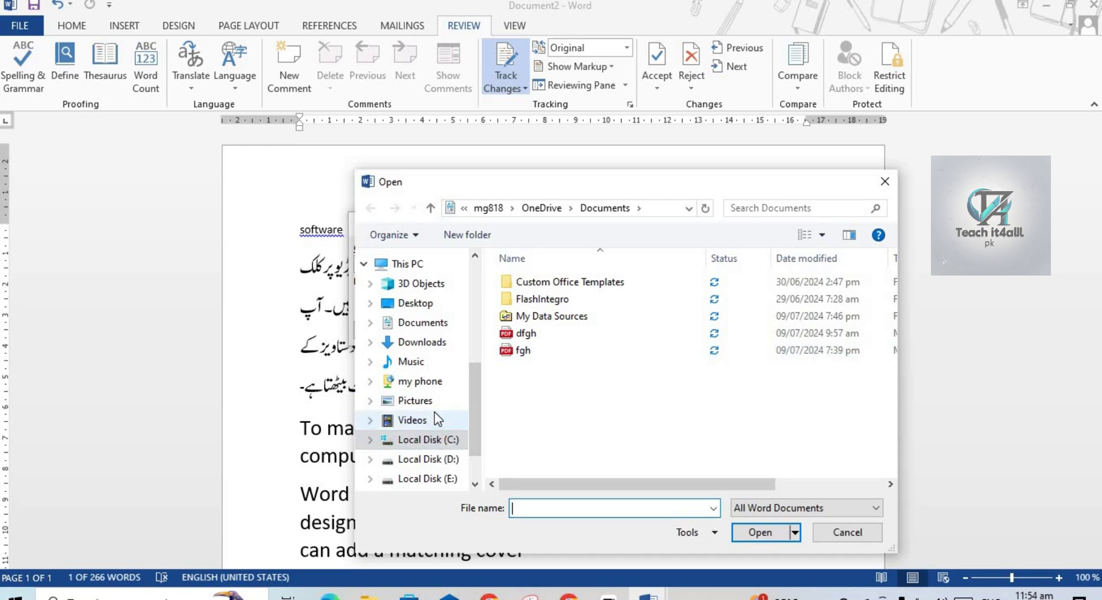
click(424, 322)
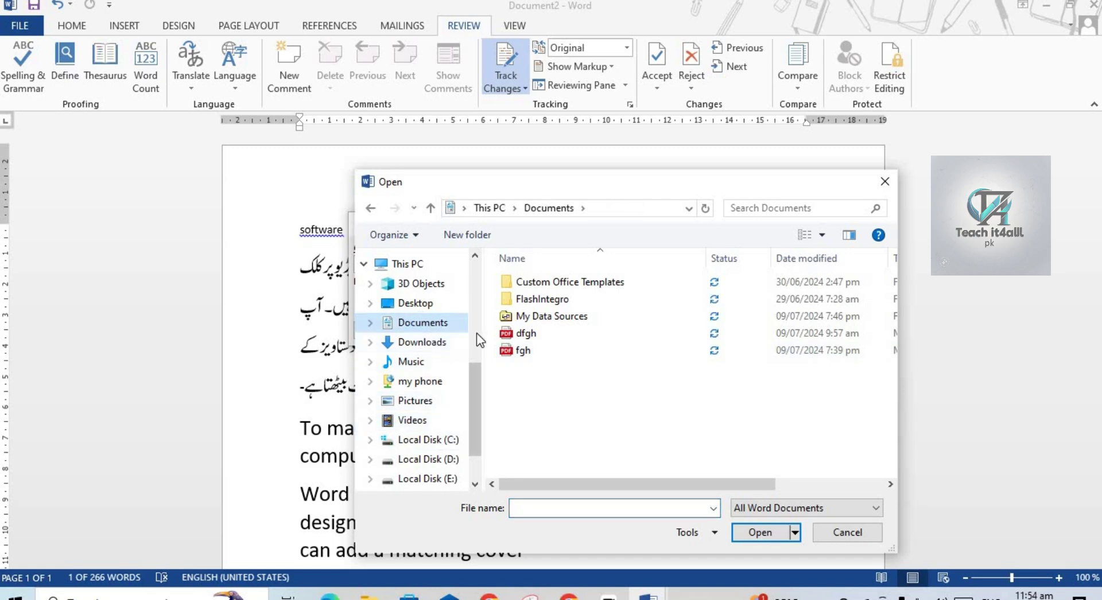
double_click(427, 329)
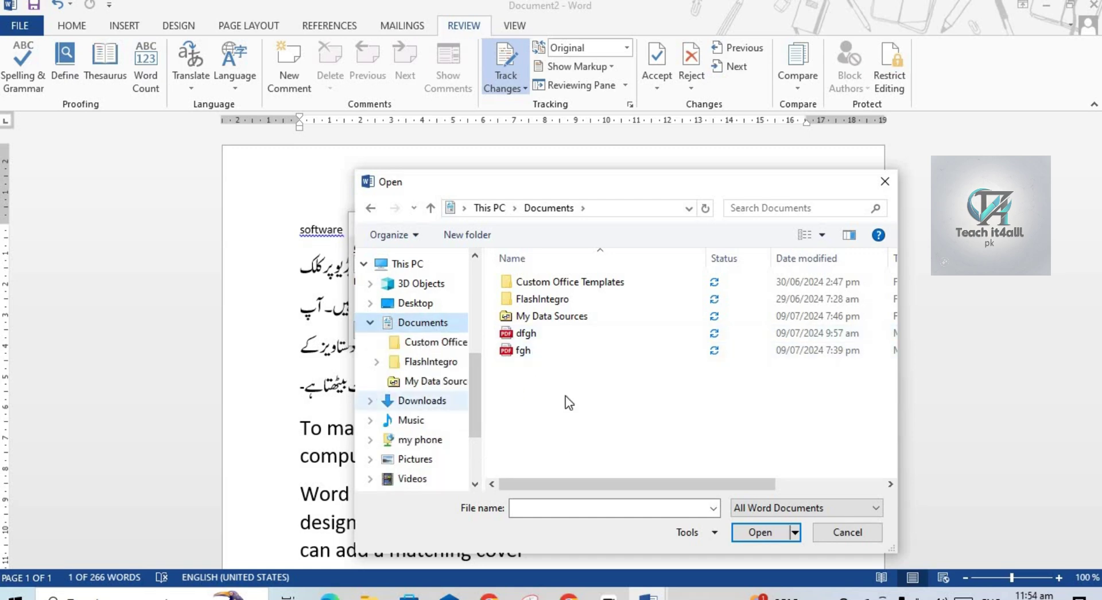
double_click(418, 328)
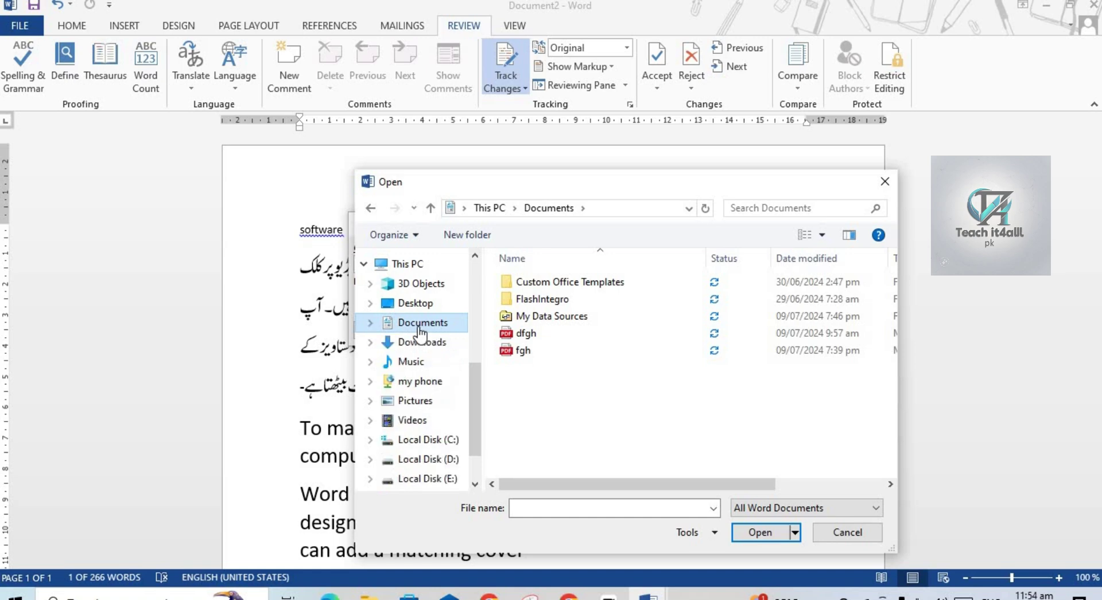
double_click(433, 323)
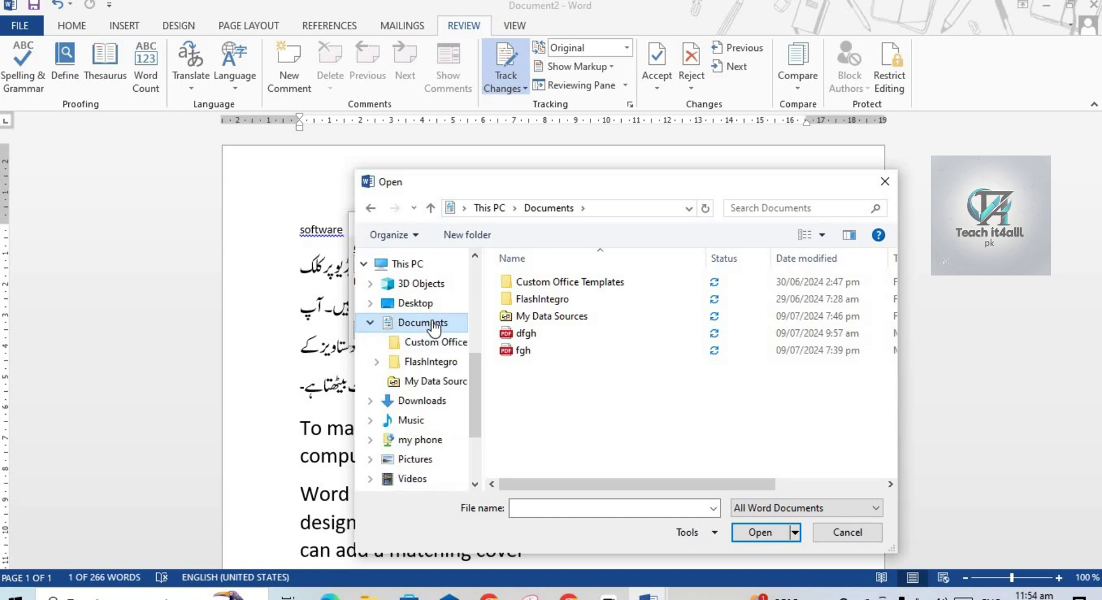
click(543, 335)
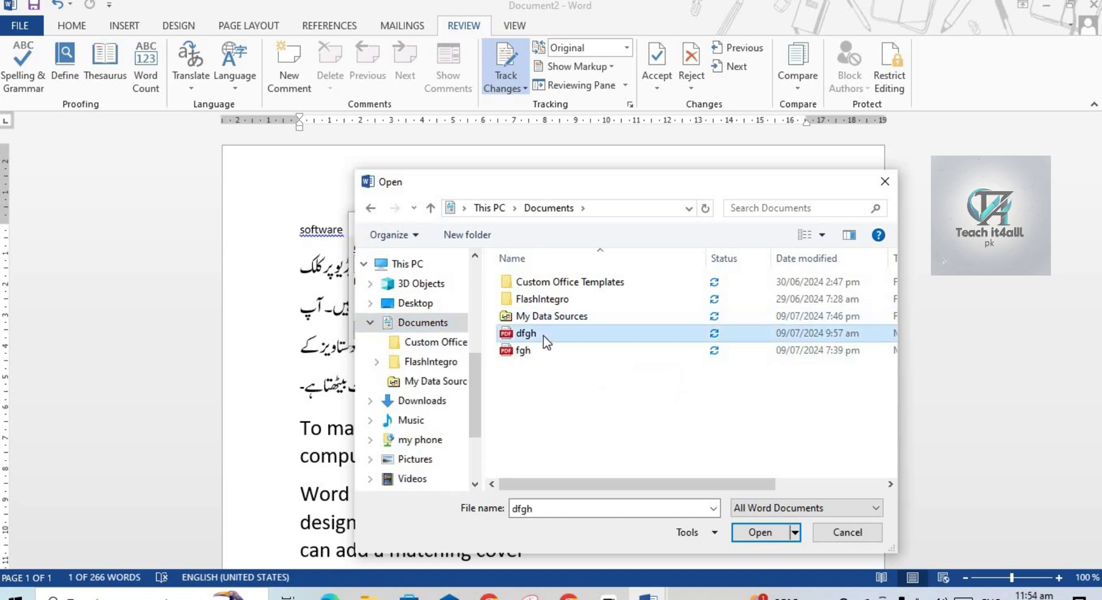
click(761, 533)
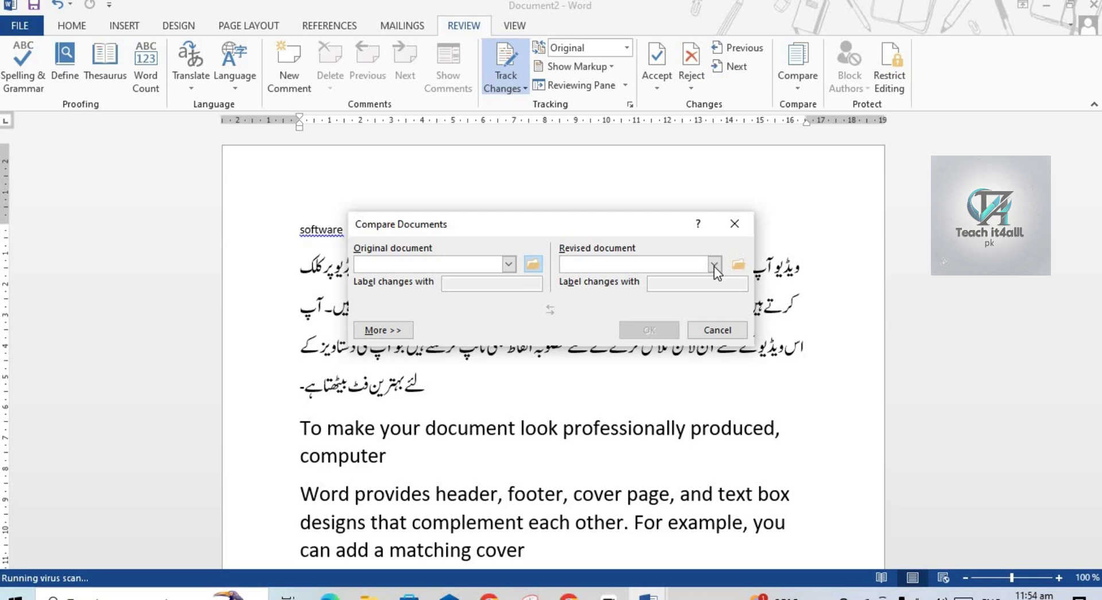
Choose the shortcut keys PDF as the revised document and accept its conversion.
click(714, 265)
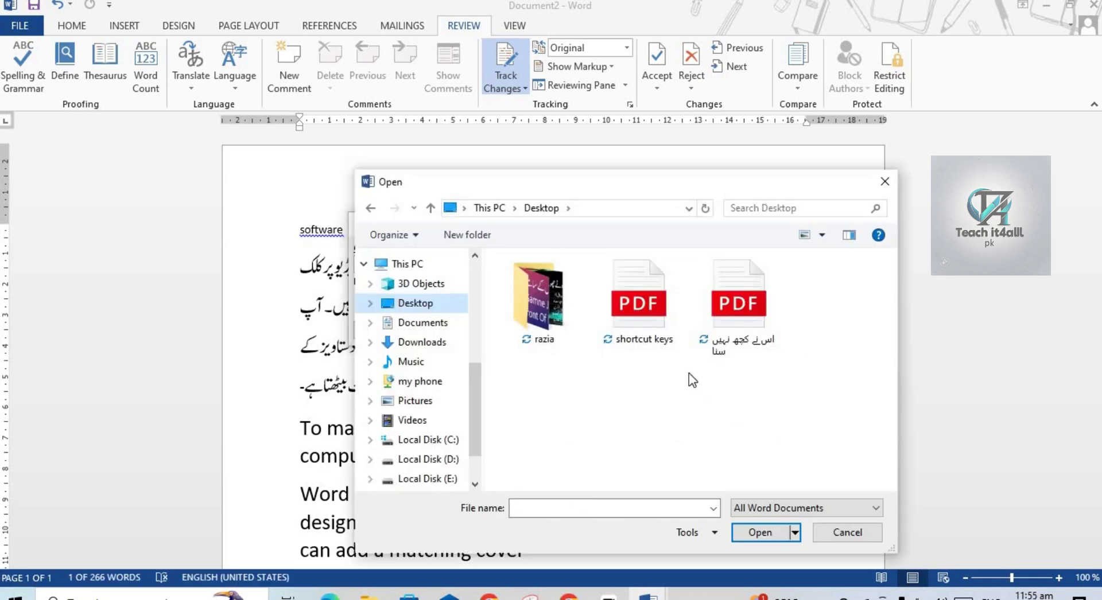
click(636, 311)
double_click(636, 311)
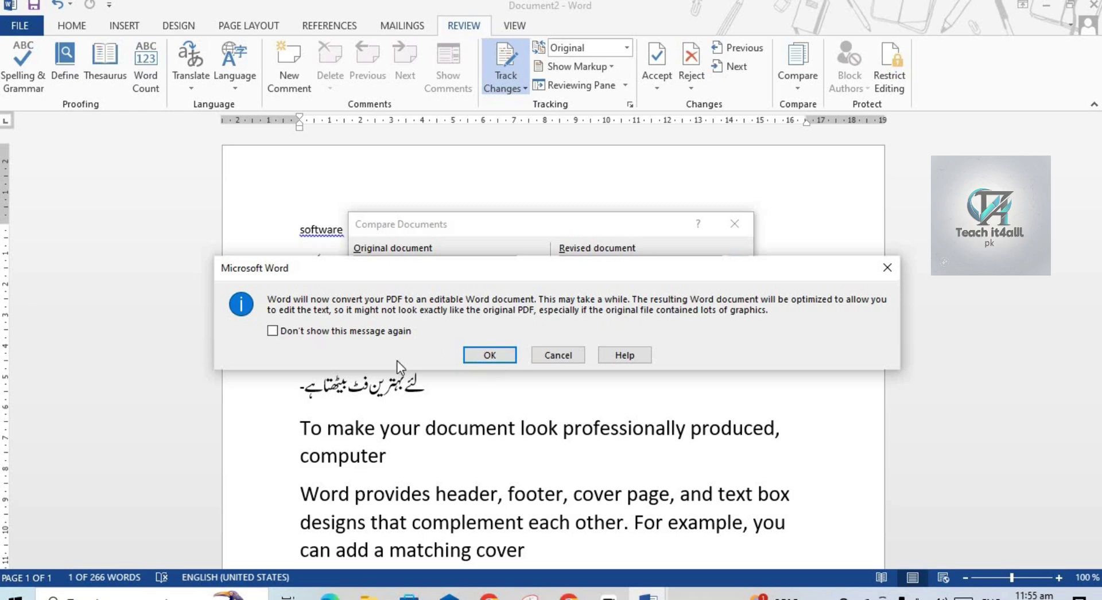
click(477, 354)
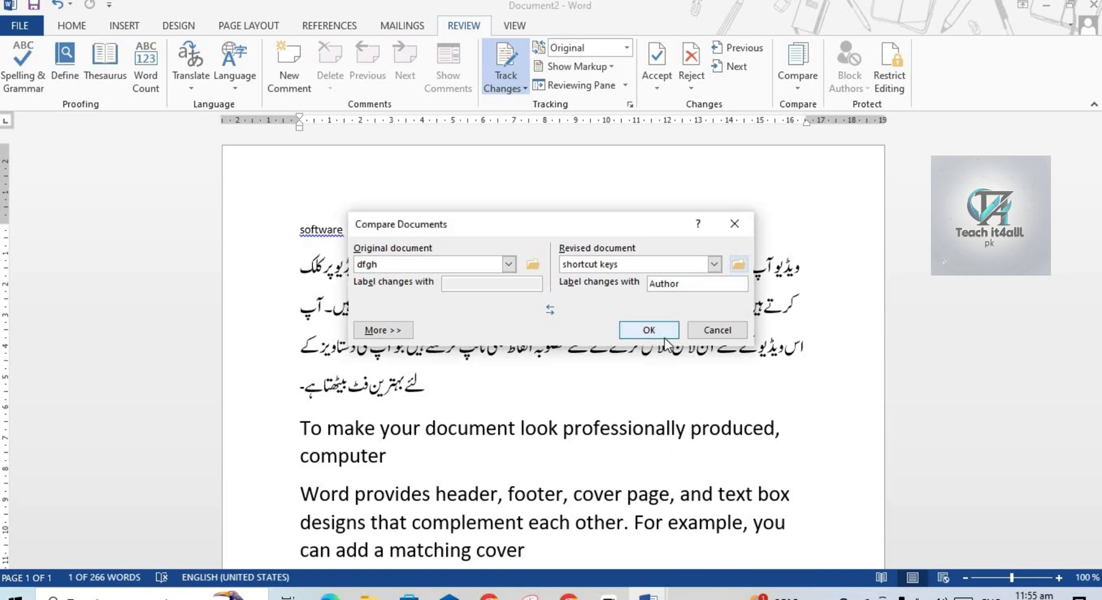
Run the comparison, maximize Compare Result 3, review the shortcut list insertions, then close it.
click(647, 331)
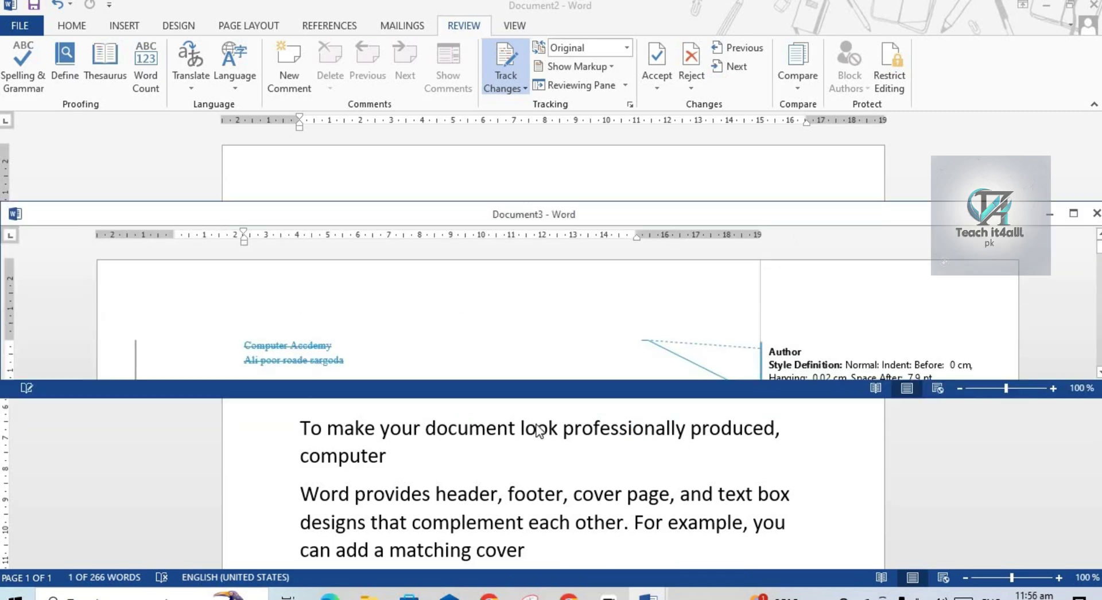
click(1075, 216)
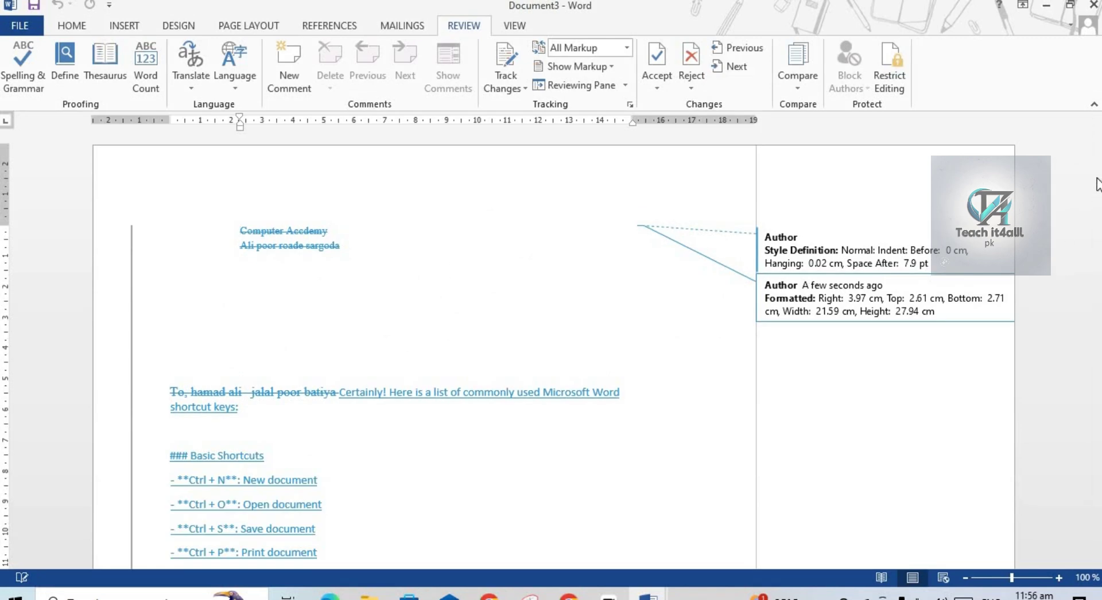
scroll(551, 344, down, 5)
scroll(395, 351, down, 8)
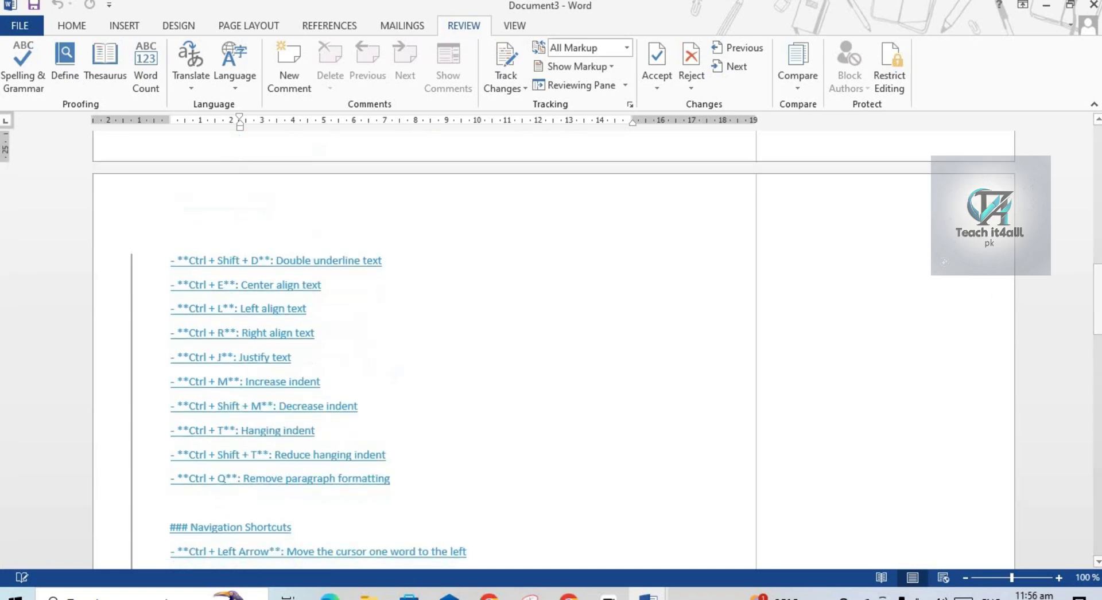
click(1092, 258)
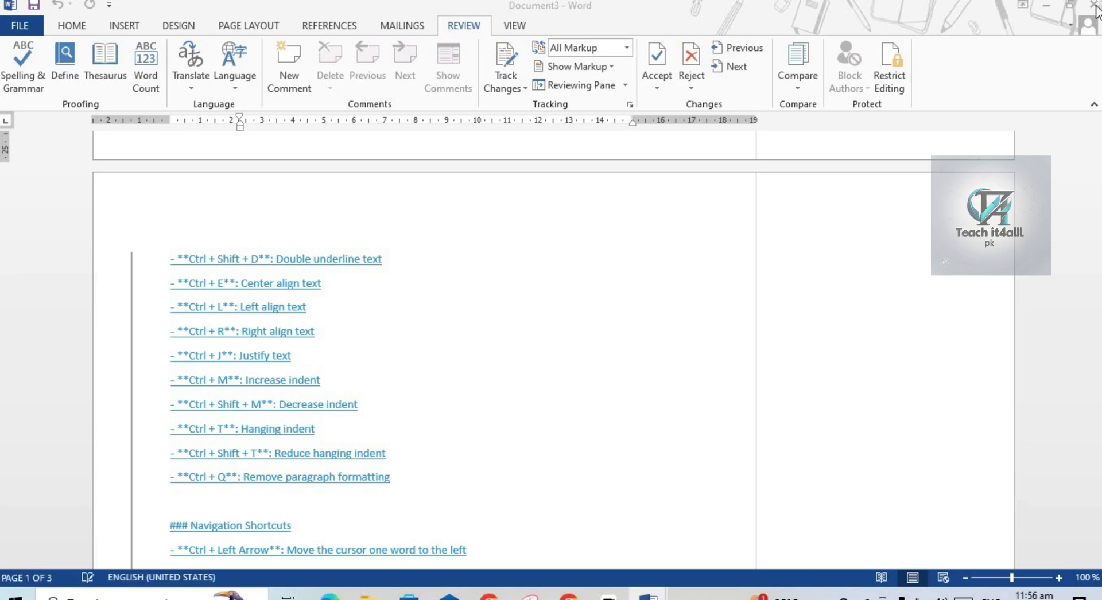
click(920, 101)
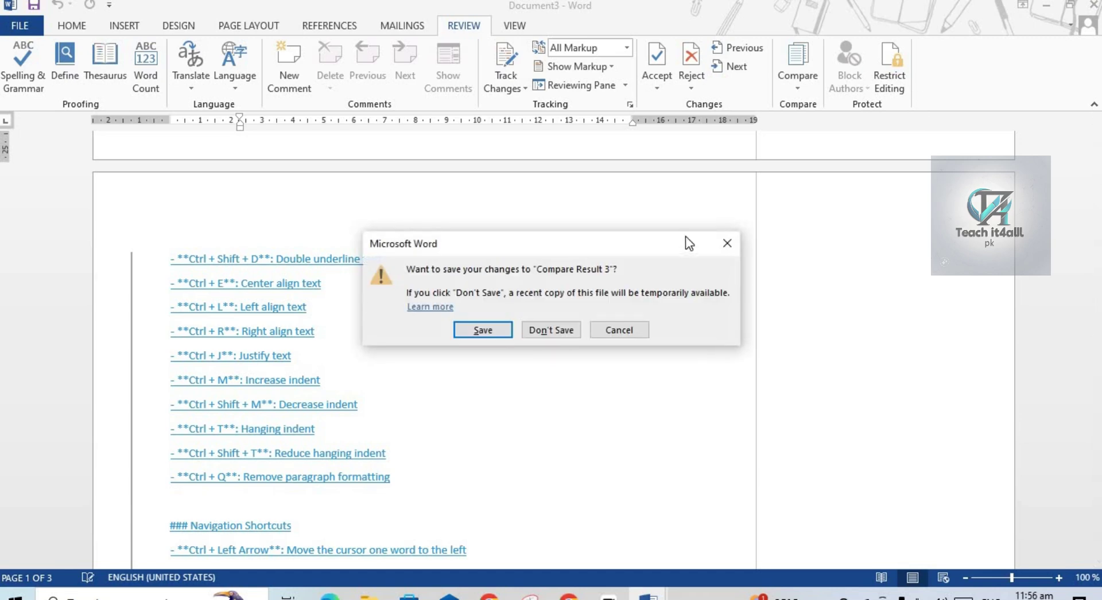
Choose Don't Save to discard Compare Result 3 and return to Document2.
click(563, 331)
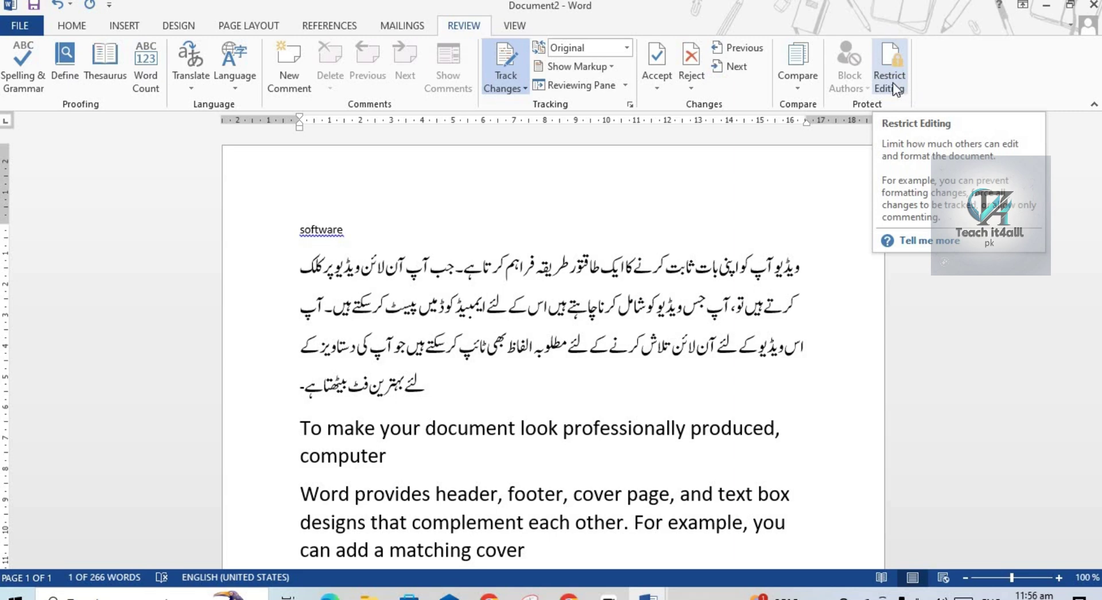
Restrict Document2 to tracked changes only and enforce it with a confirmed password.
click(893, 84)
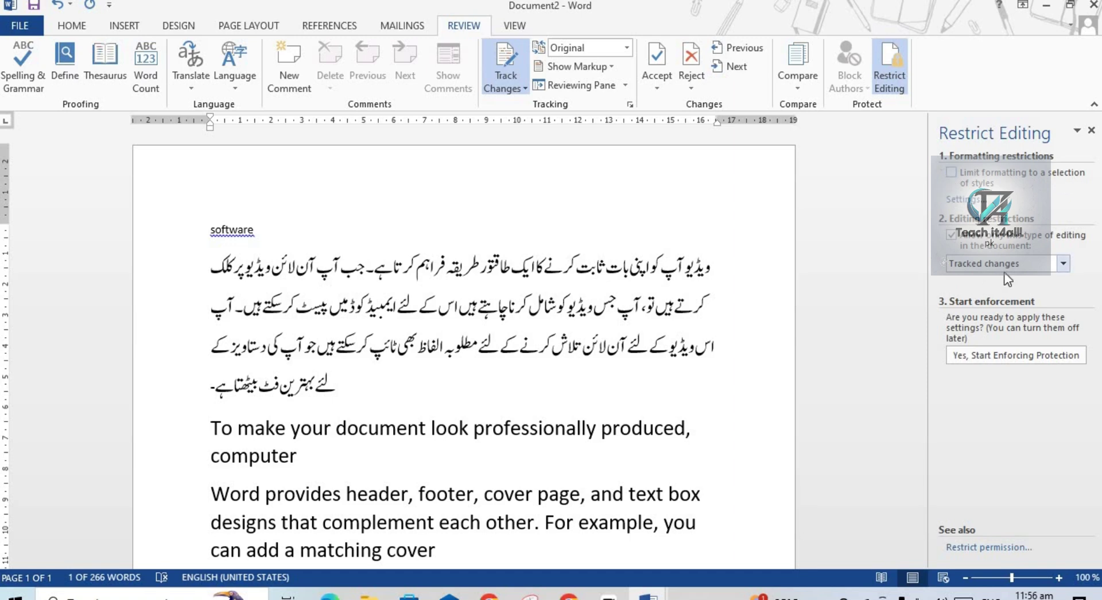
click(1063, 264)
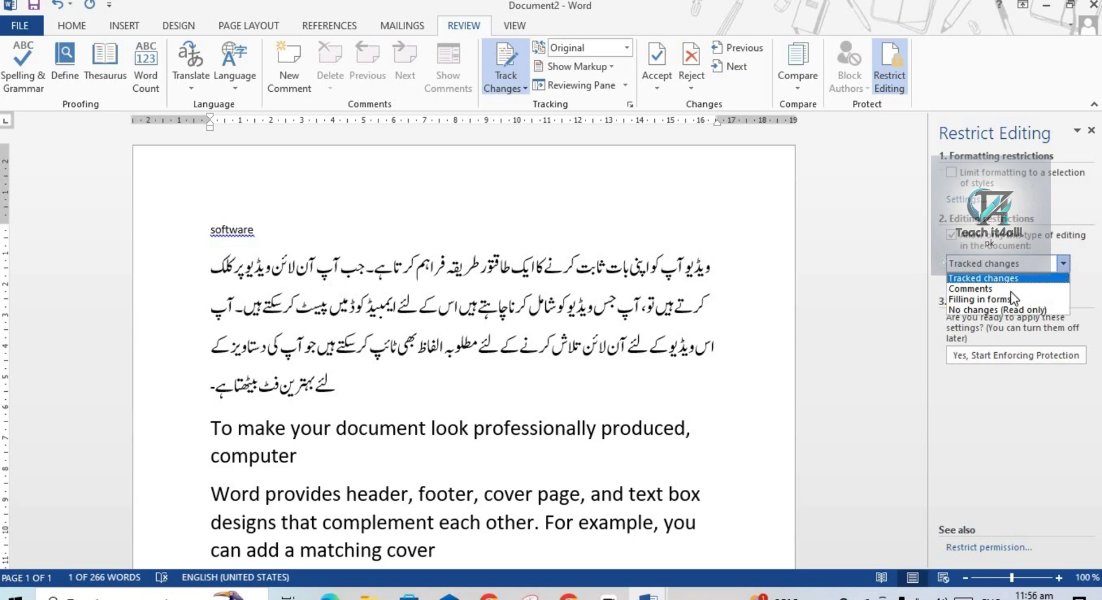
click(919, 250)
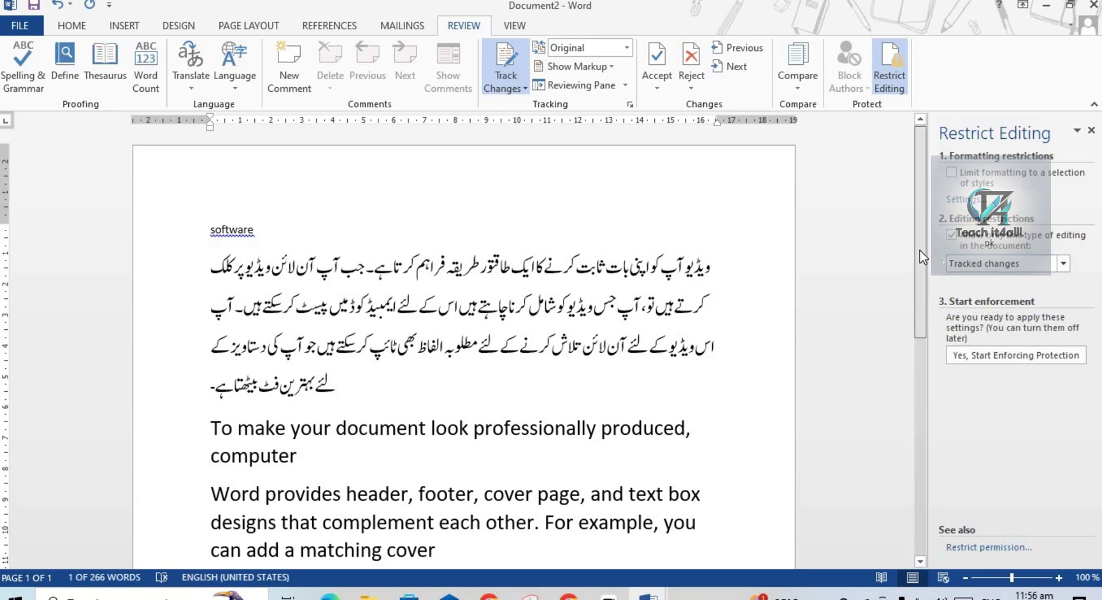
click(1005, 356)
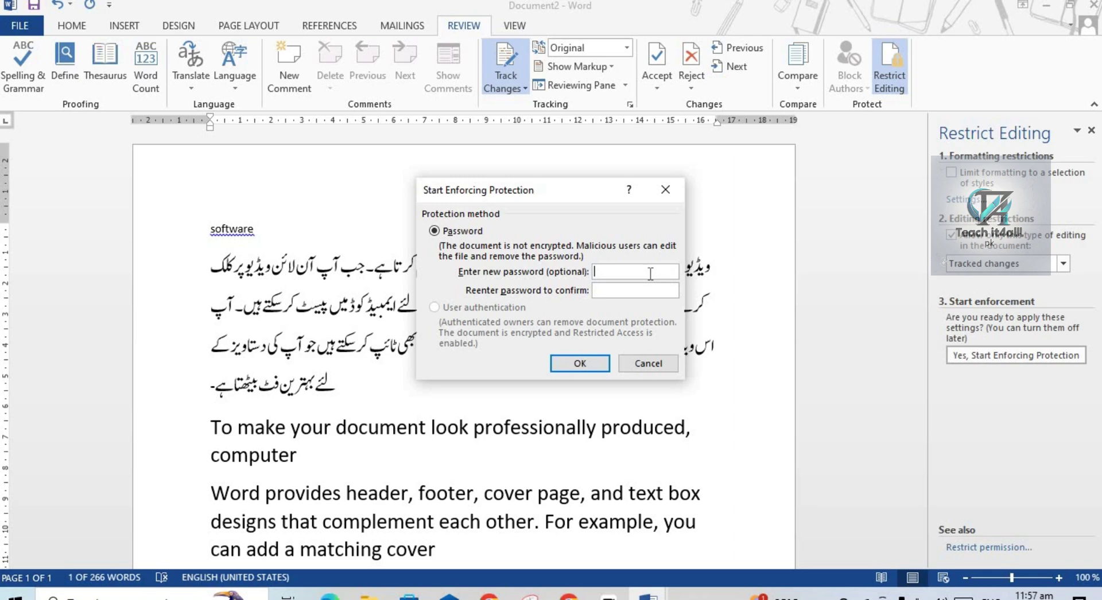
text(123)
click(638, 290)
text(123)
click(588, 364)
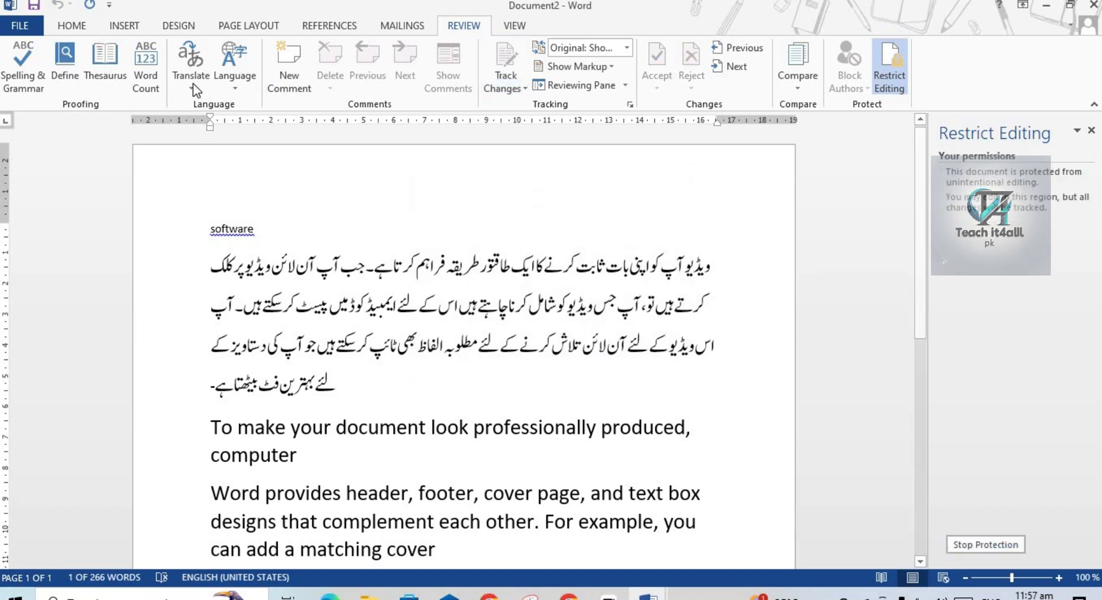
click(81, 29)
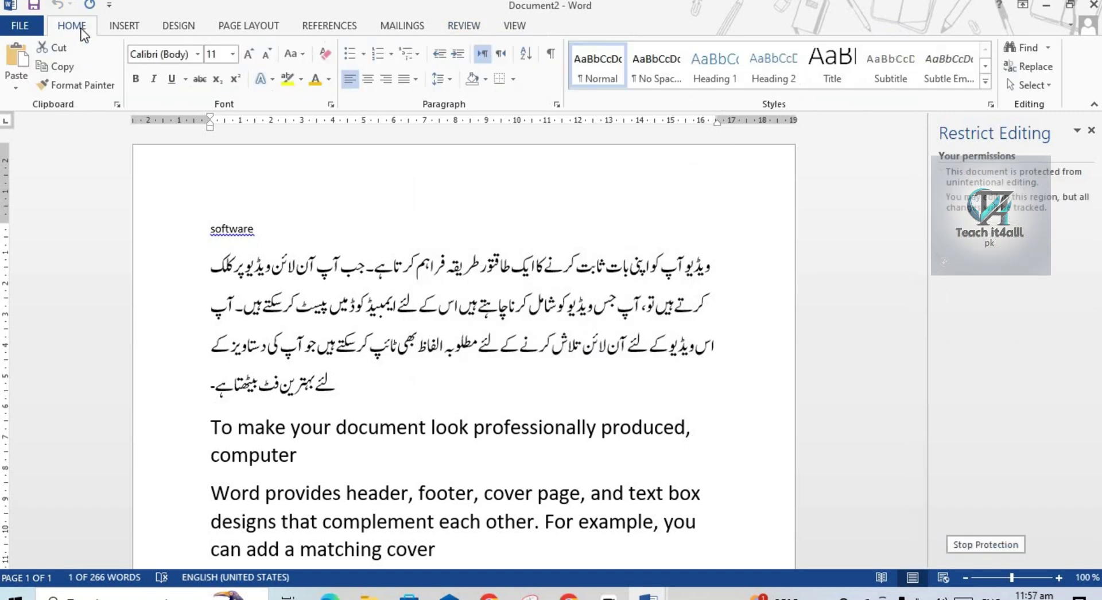
click(412, 304)
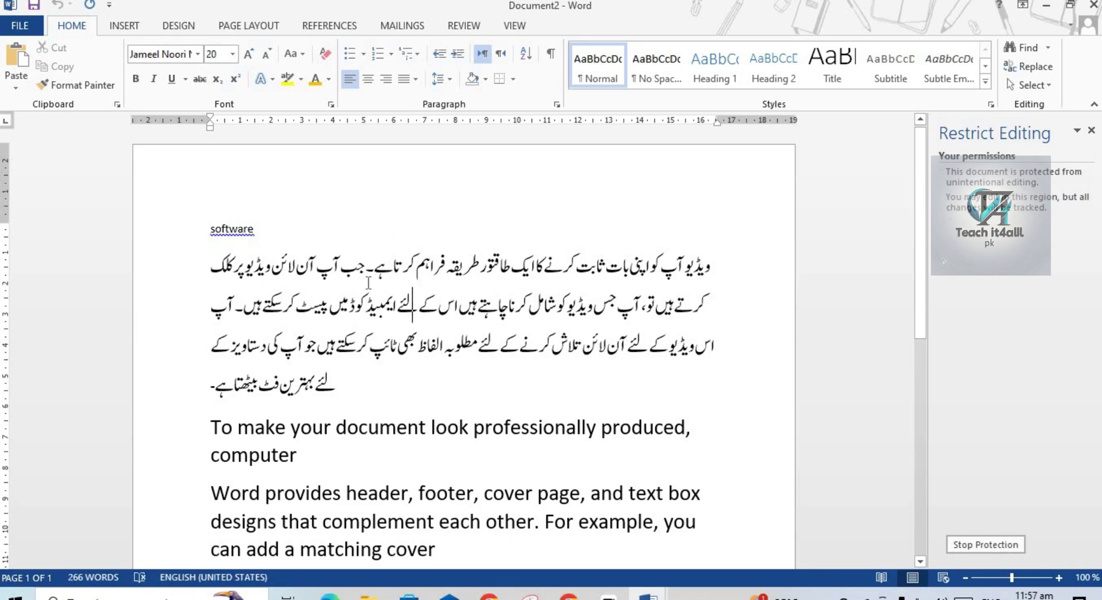
click(408, 428)
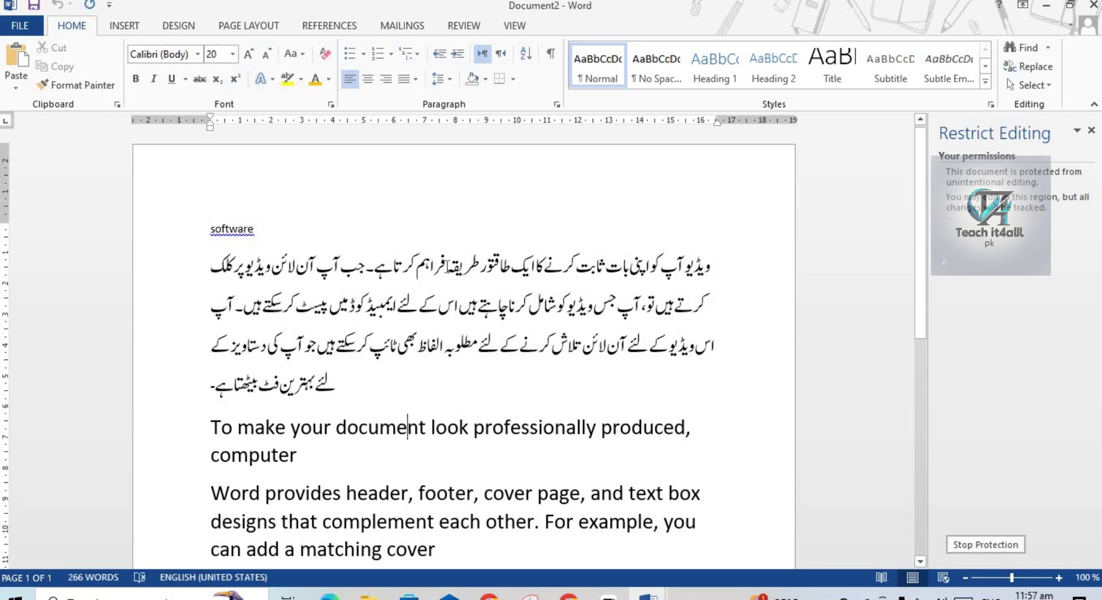
click(425, 493)
drag(482, 522, 470, 40)
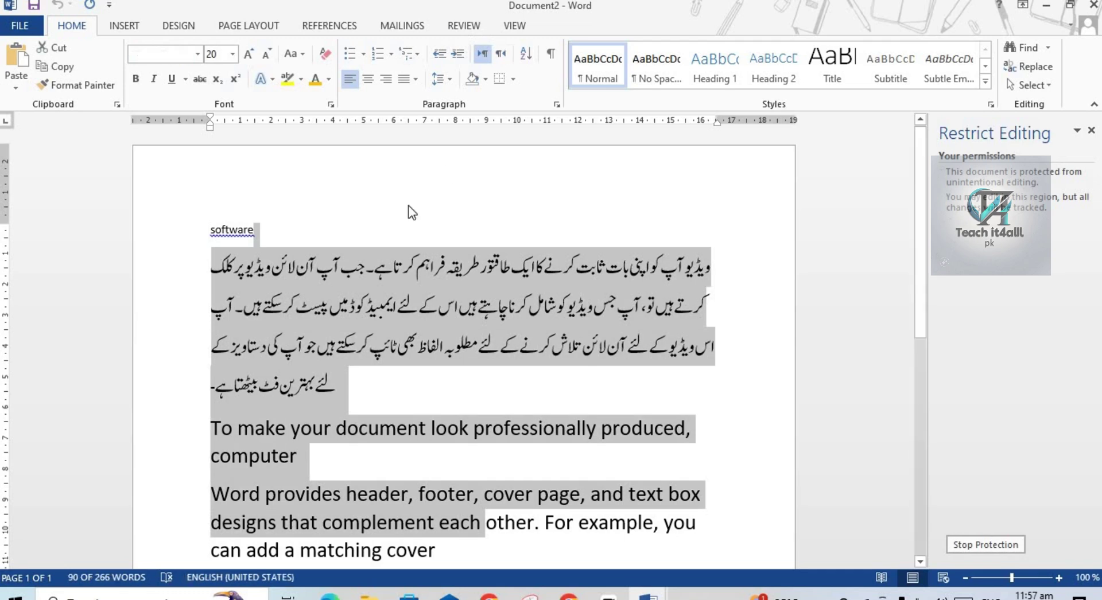
click(408, 185)
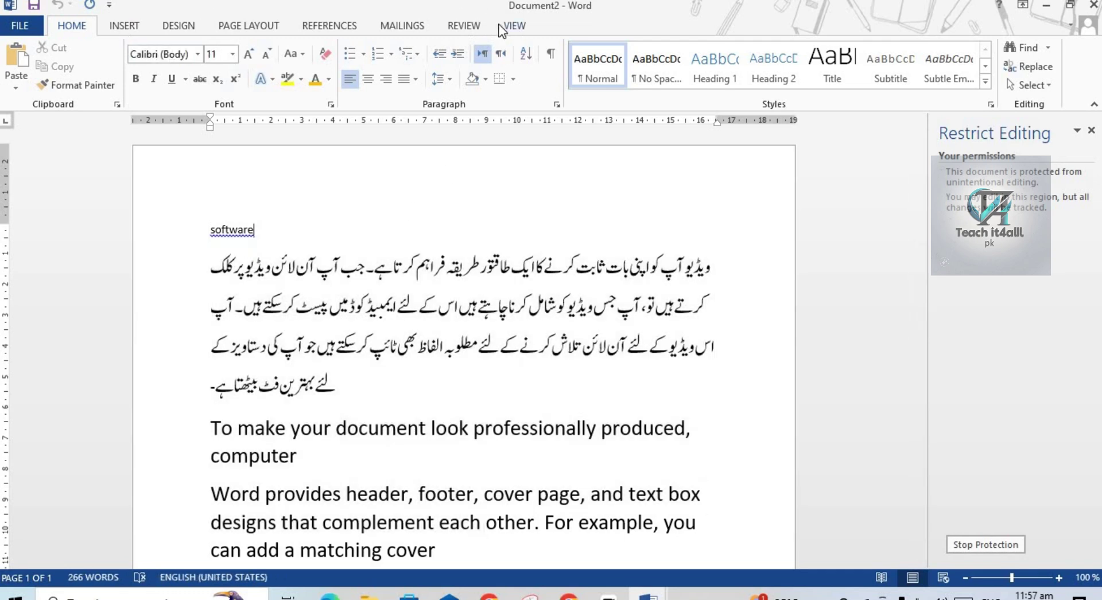
click(466, 17)
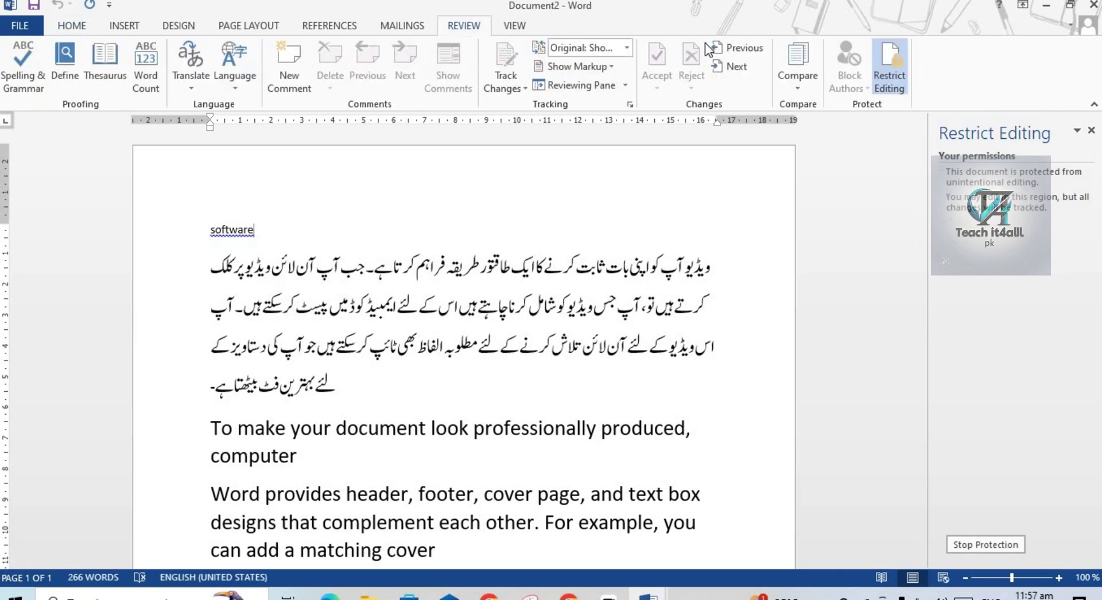
click(886, 74)
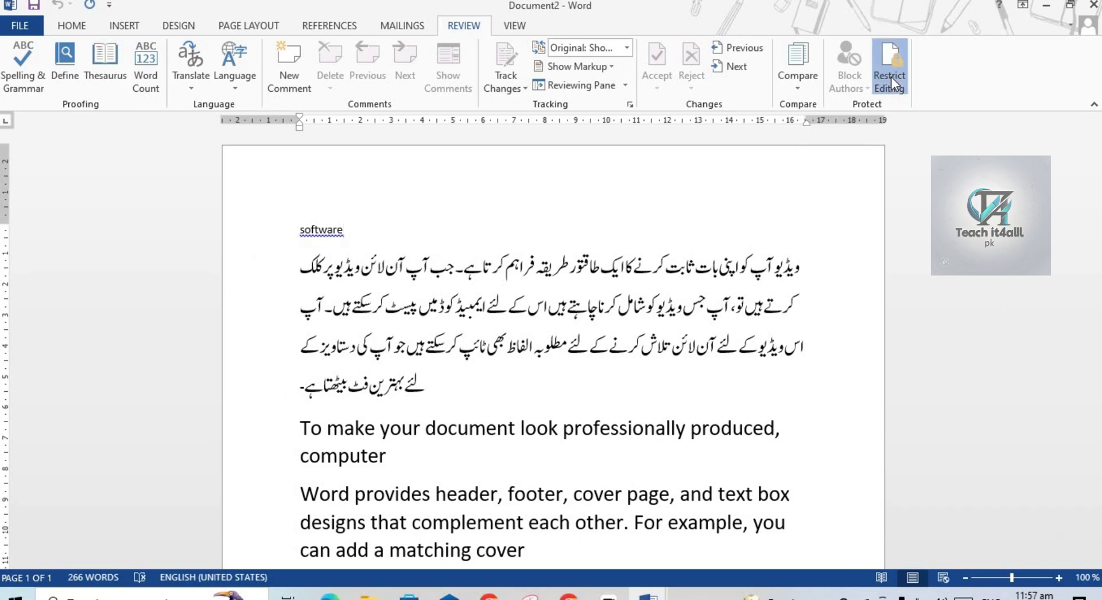
click(890, 77)
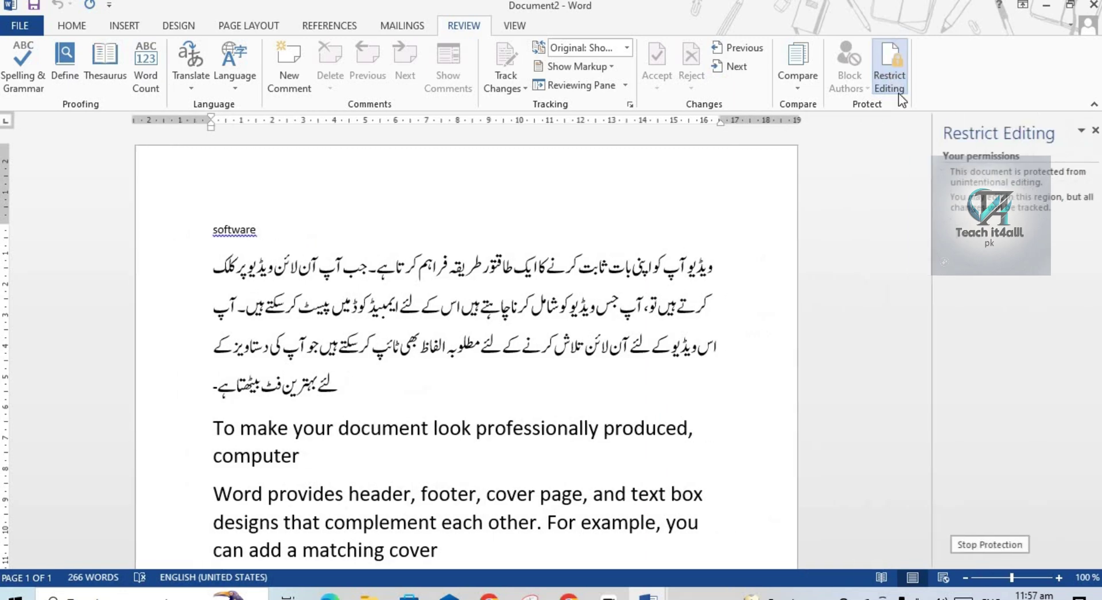
Begin Stop Protection but cancel the password prompt, then select and deselect the 'Word provides' paragraph.
click(986, 547)
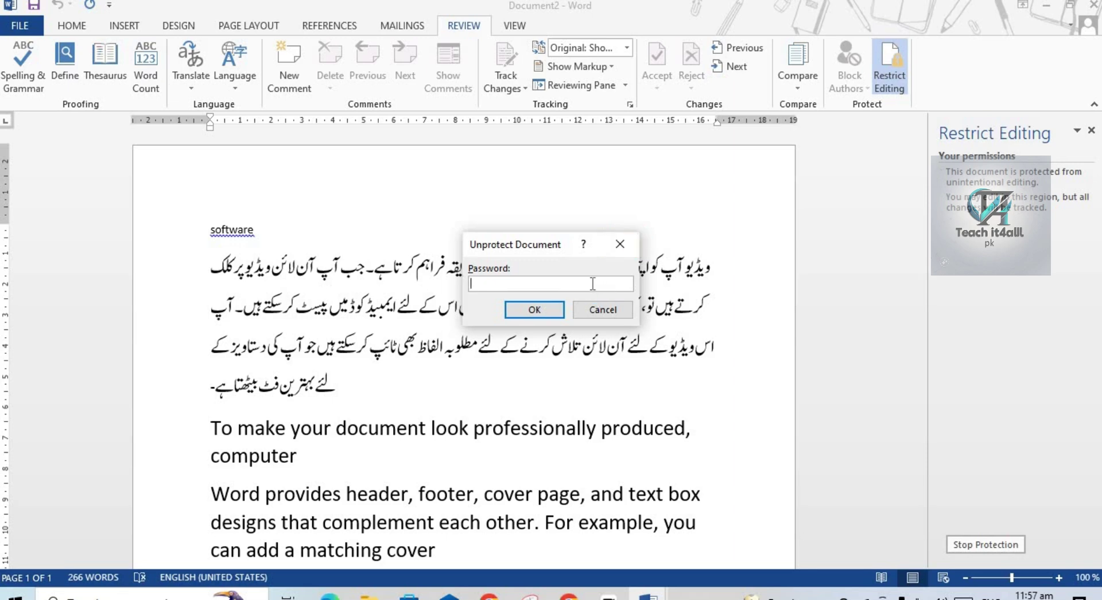
click(619, 246)
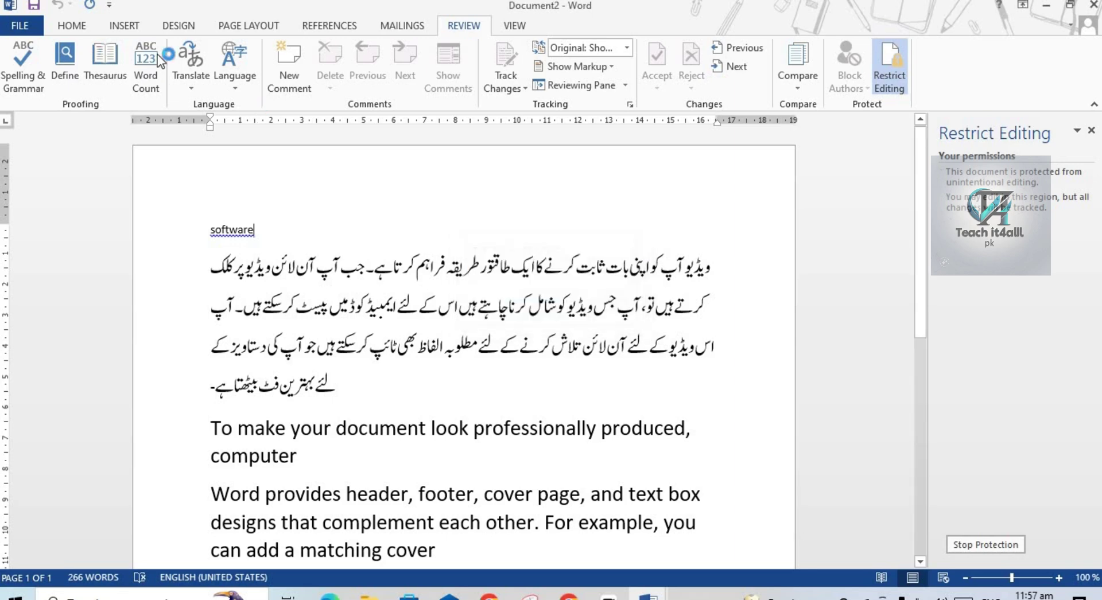
click(71, 26)
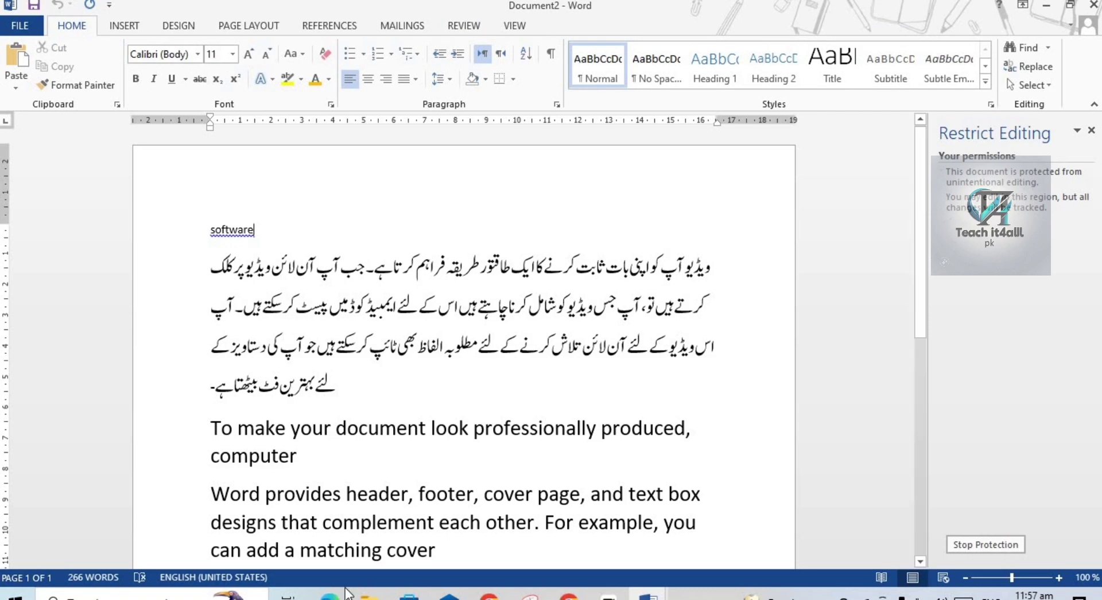
triple_click(367, 523)
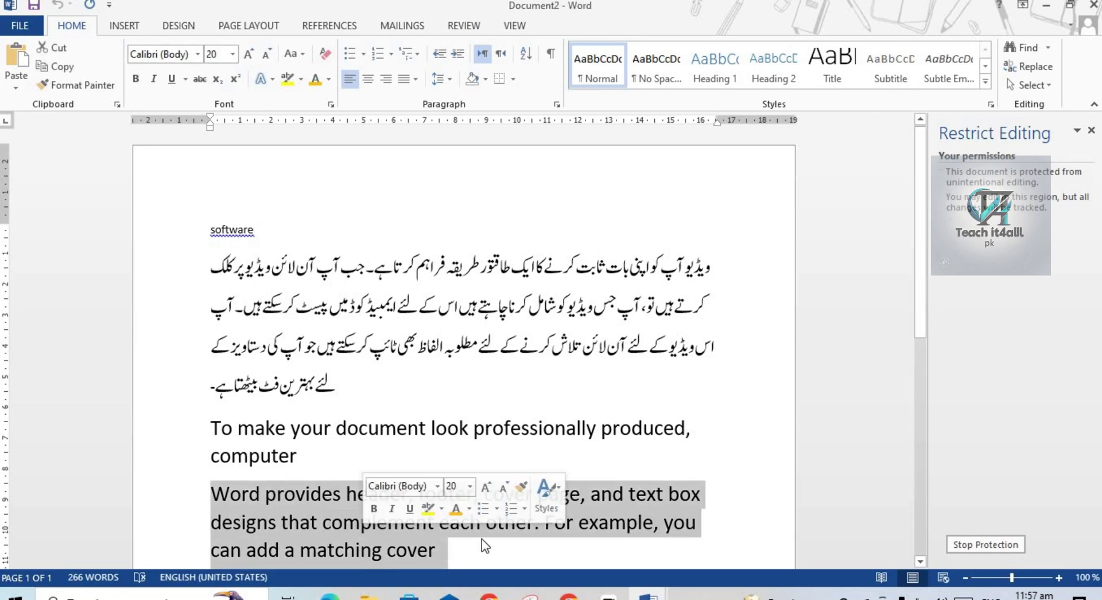
click(469, 556)
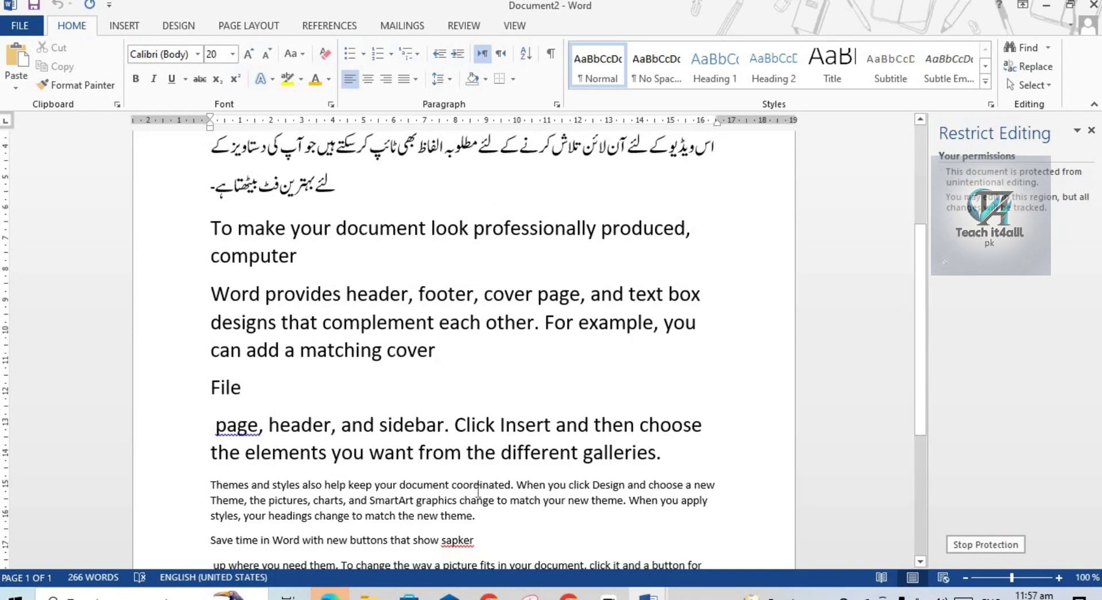
Insert 'cvww' inside the word 'theme' and create a new blank document.
click(482, 492)
click(464, 529)
text(cvww)
key(ctrl+n)
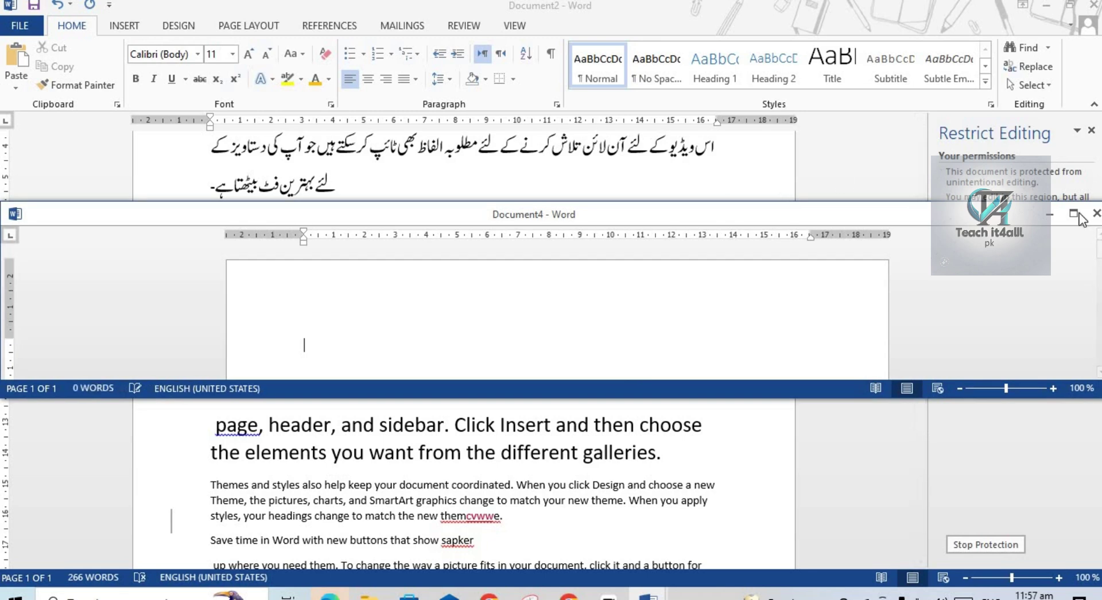
Maximize Document4, generate five sample paragraphs with =rand(), and show Restrict Editing.
click(1073, 214)
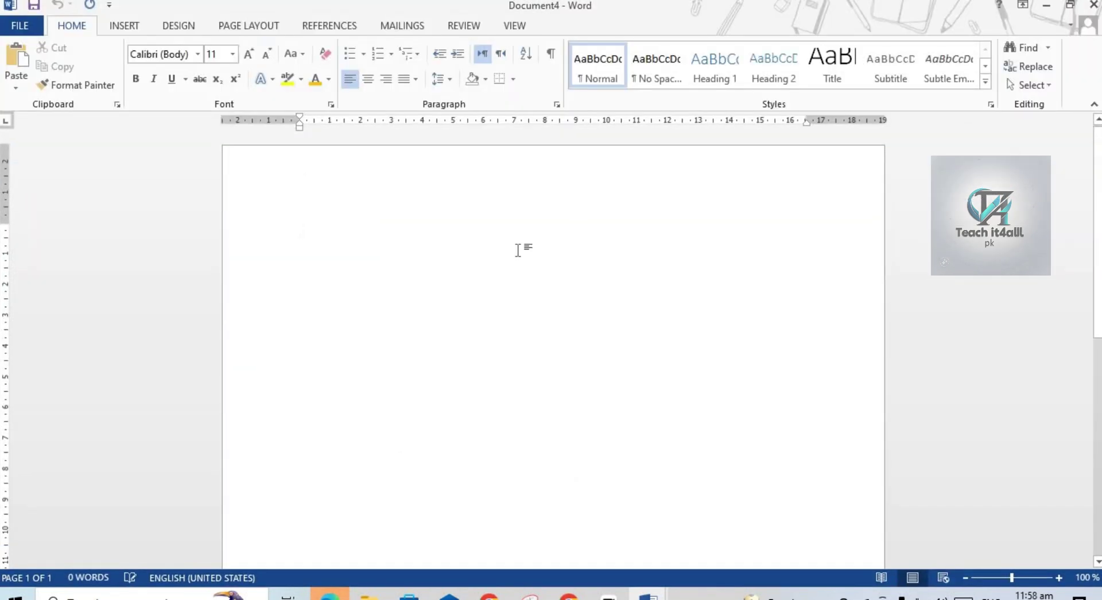
text(=rand)
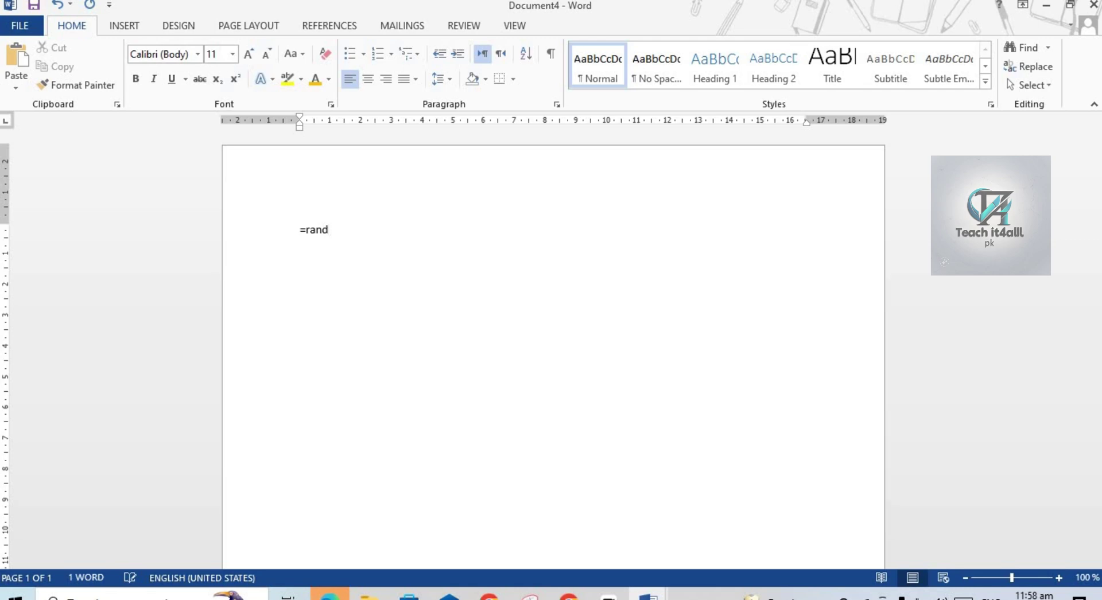
text(())
key(Return)
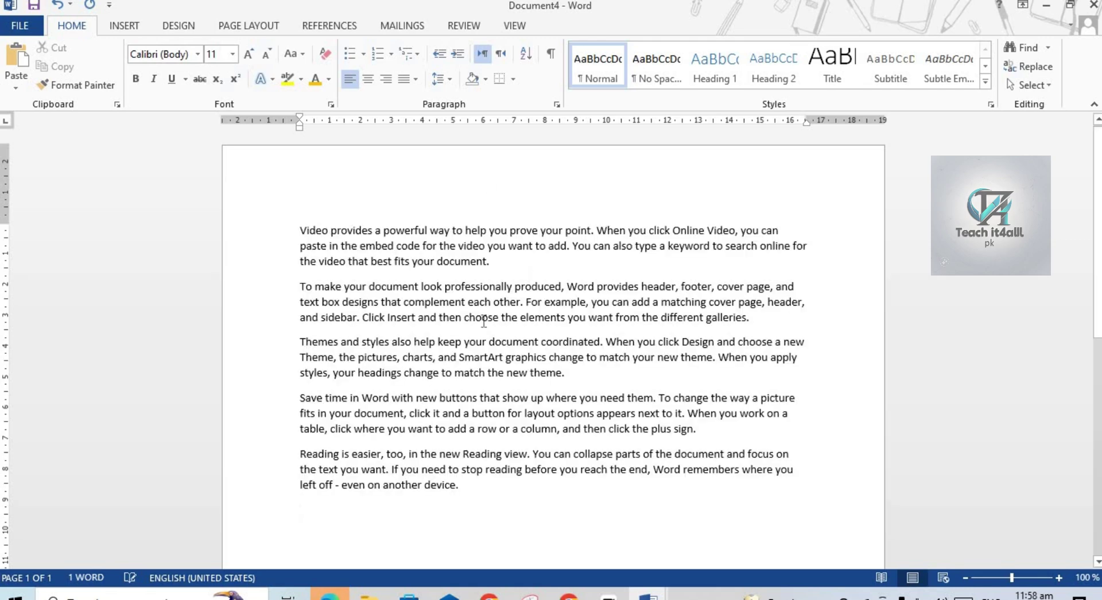
click(445, 287)
click(462, 24)
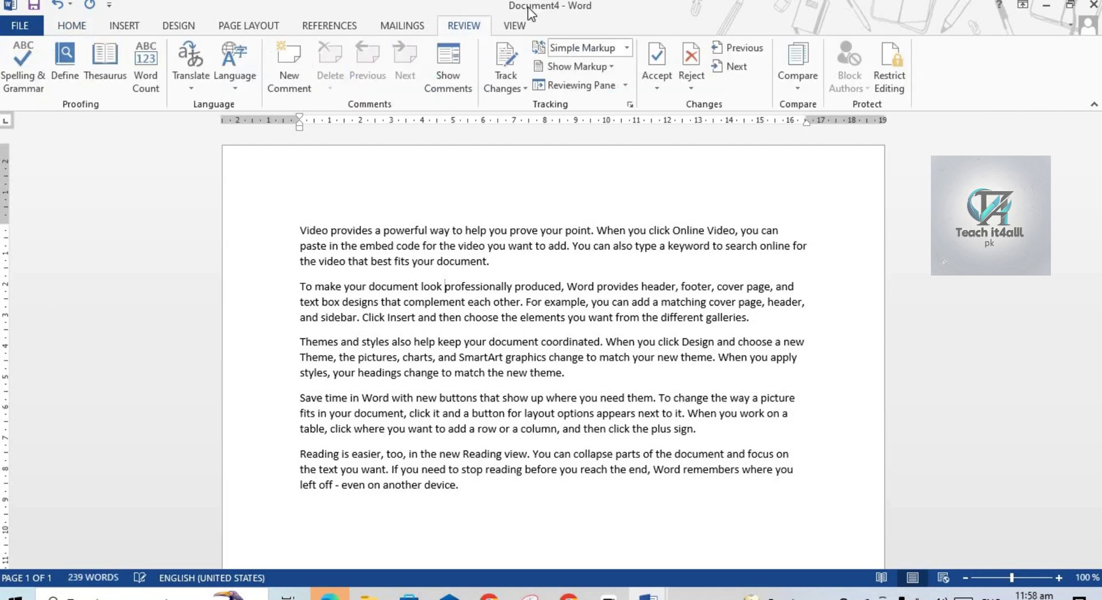
click(887, 76)
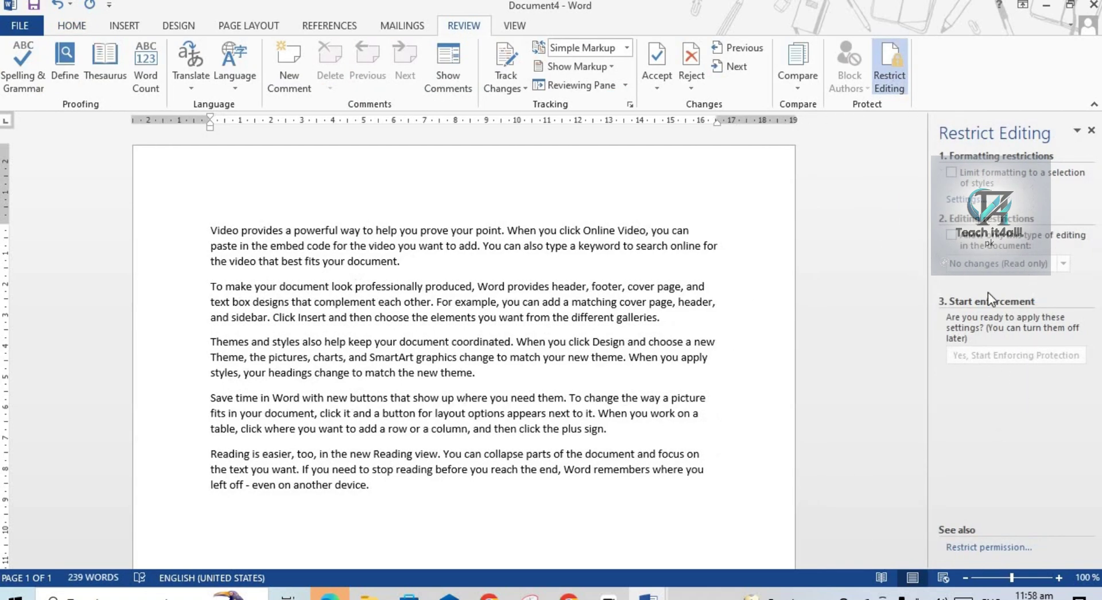
Limit Document4 to No changes (read-only) and enforce it with a password.
click(952, 235)
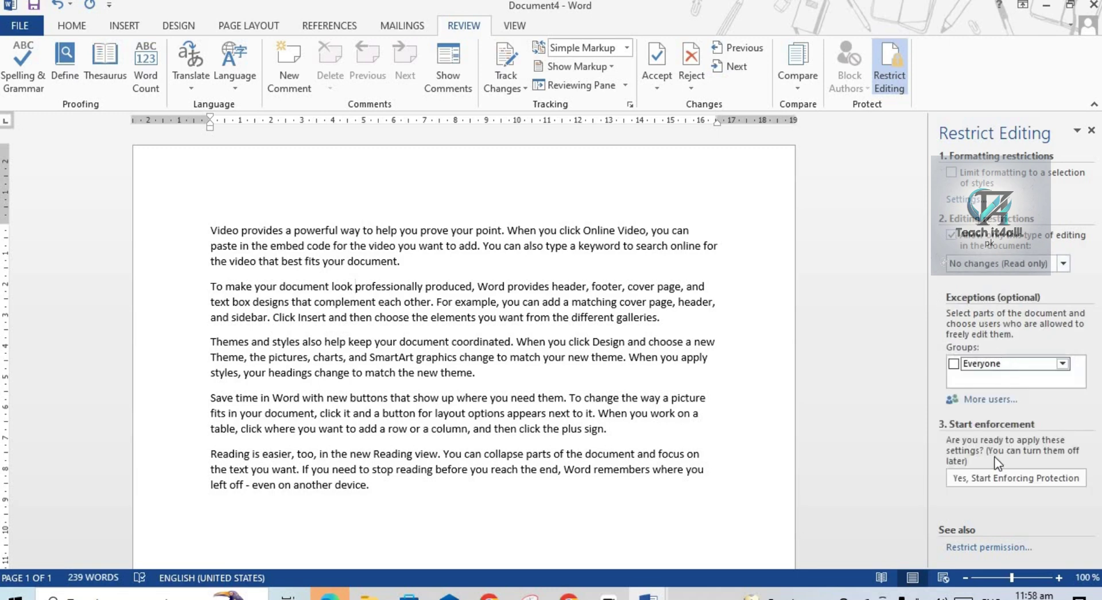
click(990, 482)
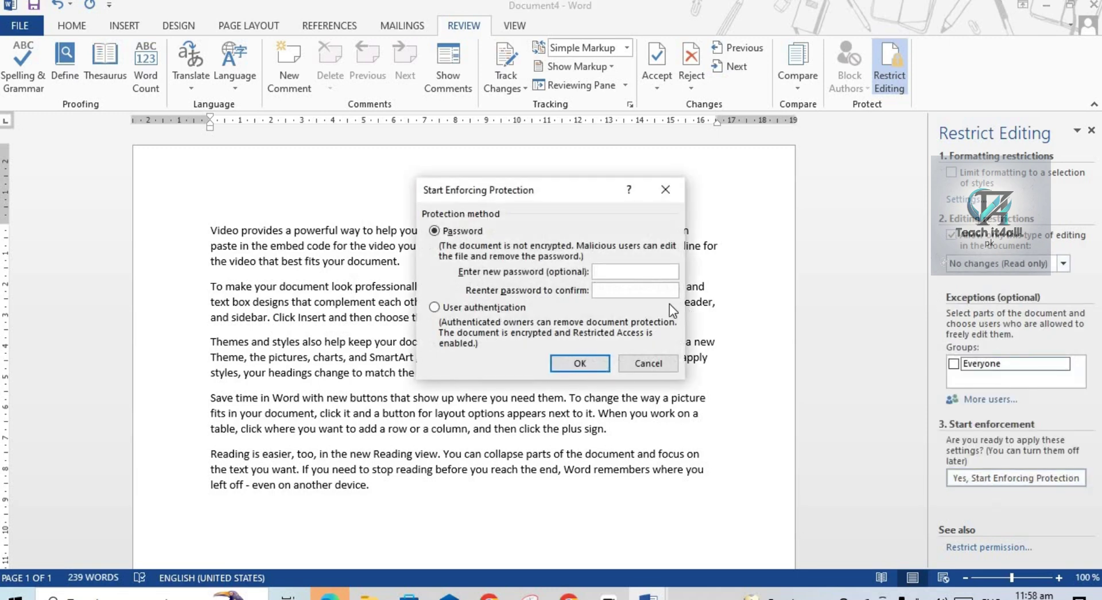
text(123123)
click(591, 359)
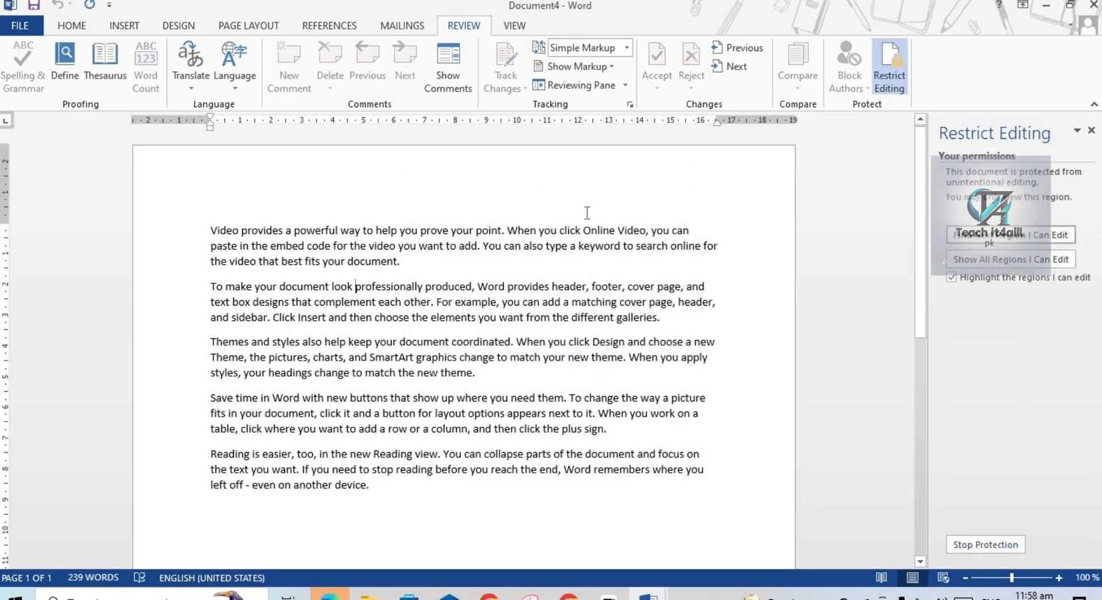
Try to delete text after 'theme.' in the fourth paragraph, which the protection refuses.
click(72, 26)
click(504, 429)
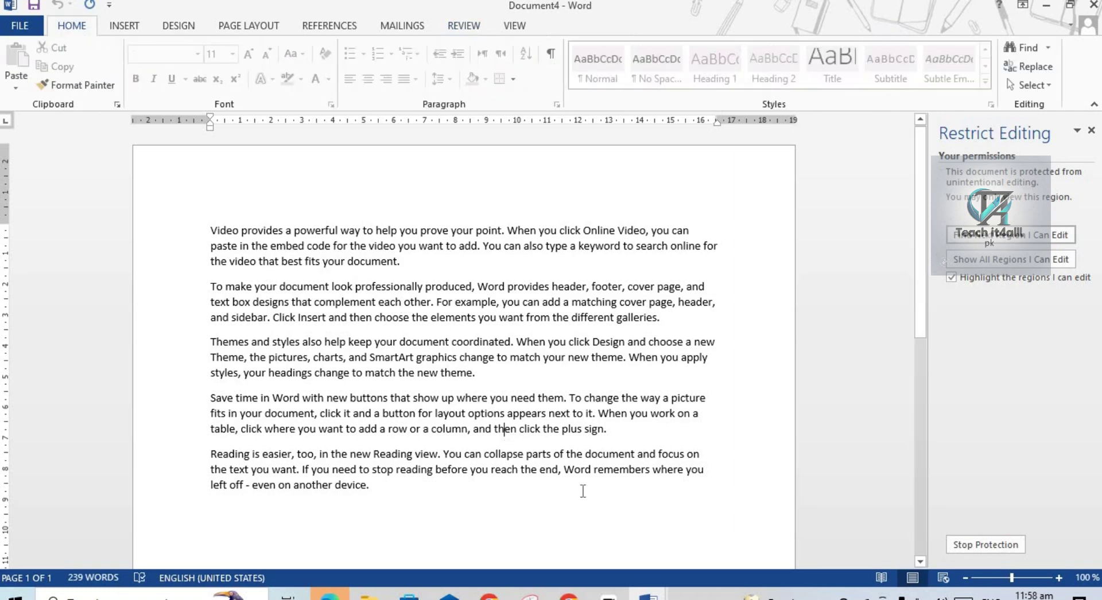
shift+click(582, 491)
click(620, 431)
shift+click(574, 377)
click(573, 377)
key(BackSpace)
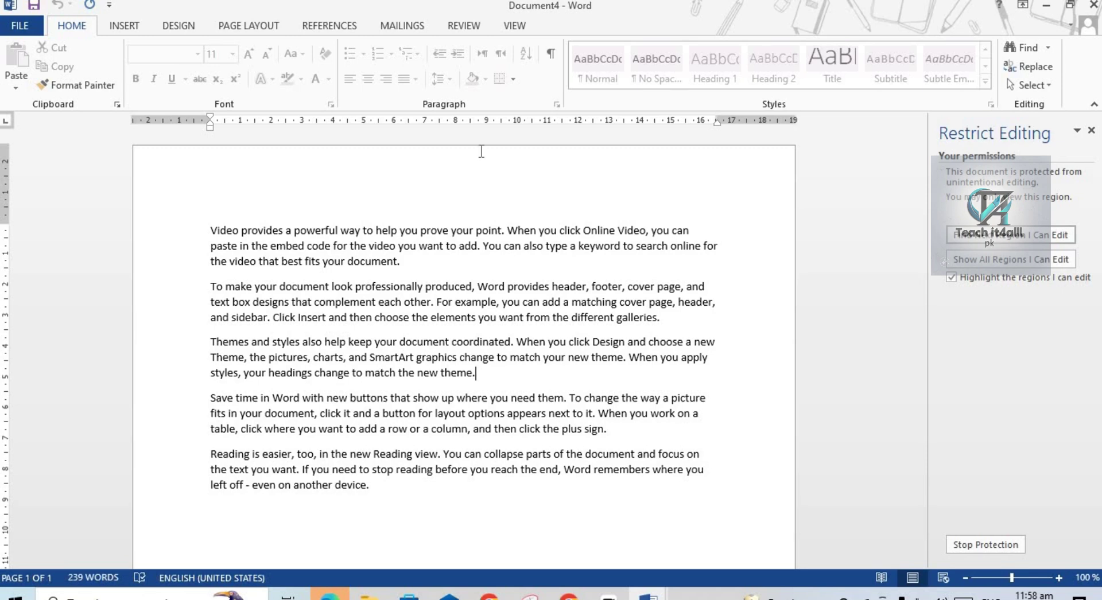
Search for editable regions, then stop protection by entering the password.
click(463, 25)
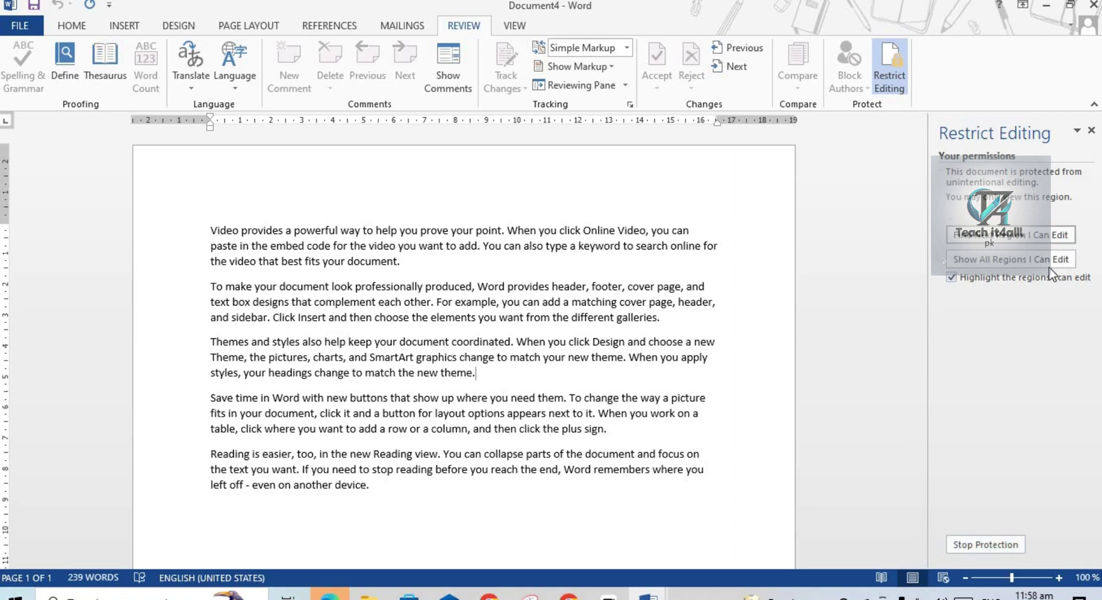
click(1027, 241)
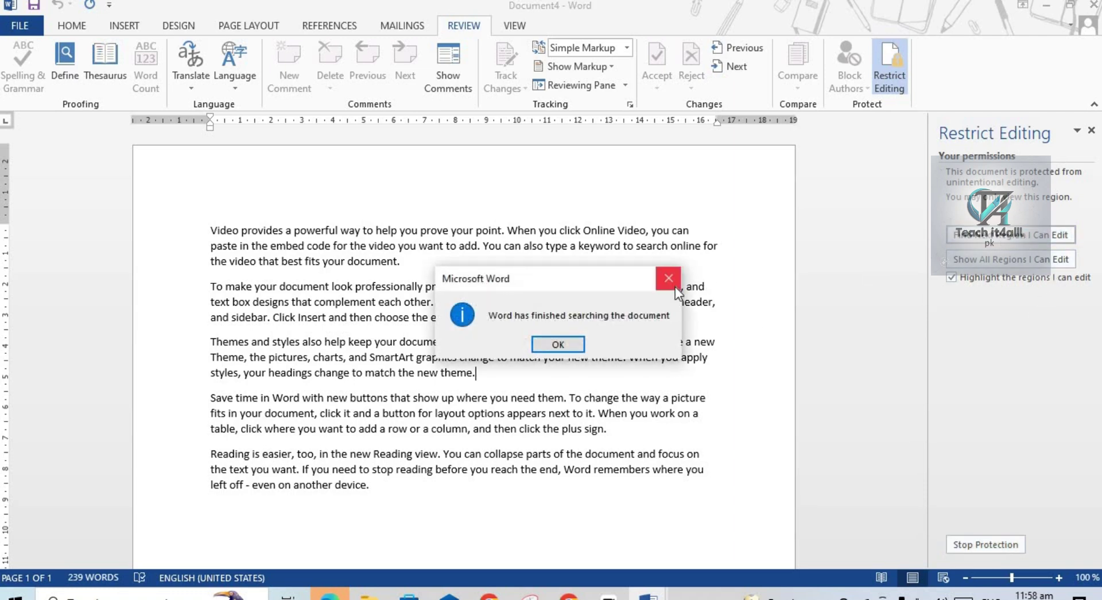
click(675, 287)
click(976, 549)
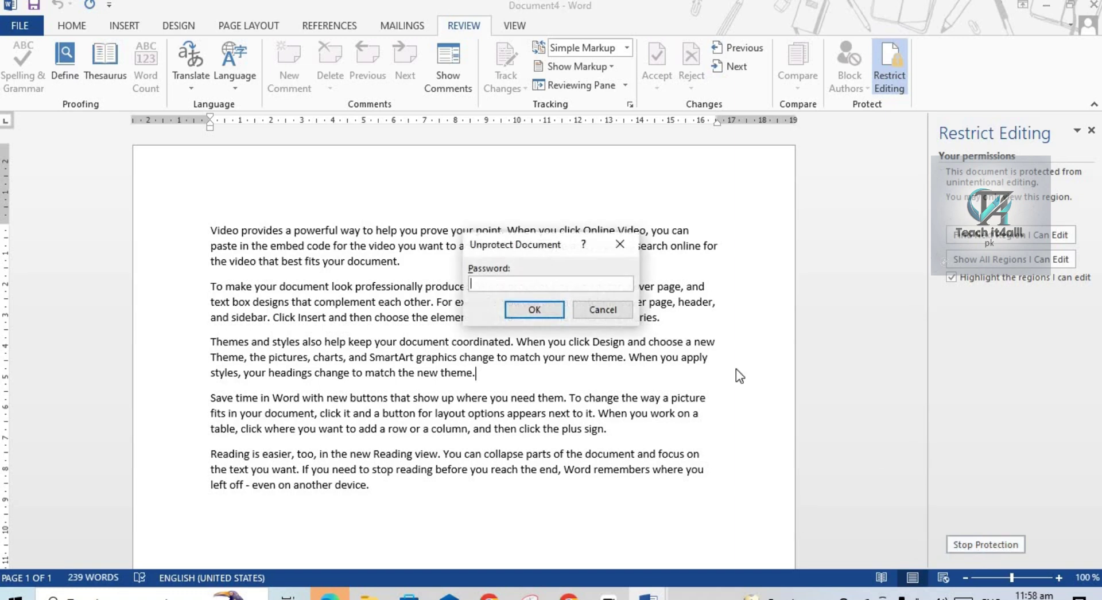
text(123)
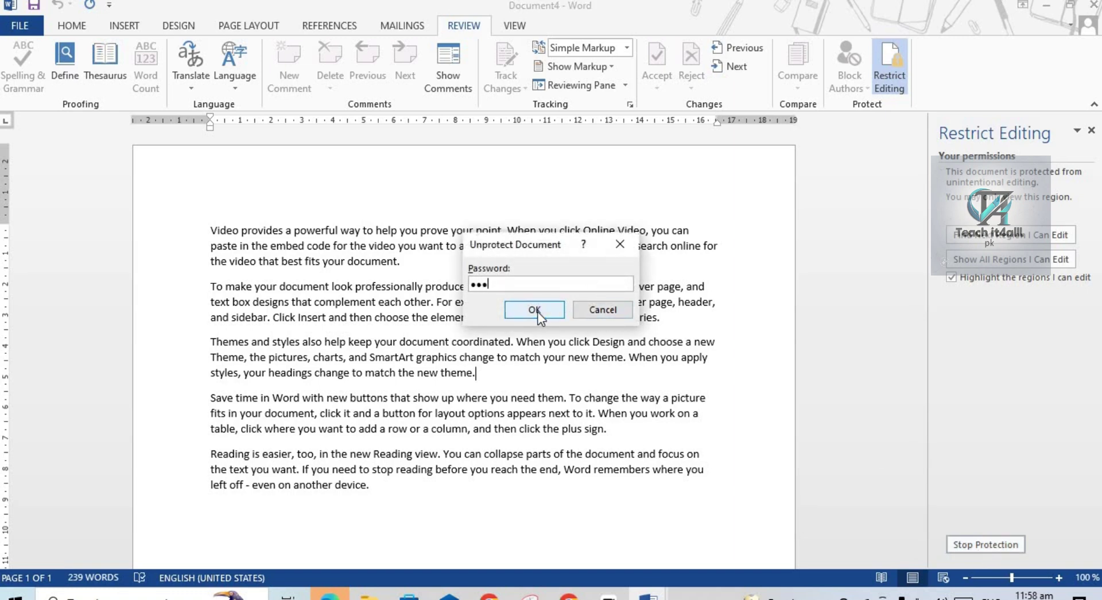
click(538, 312)
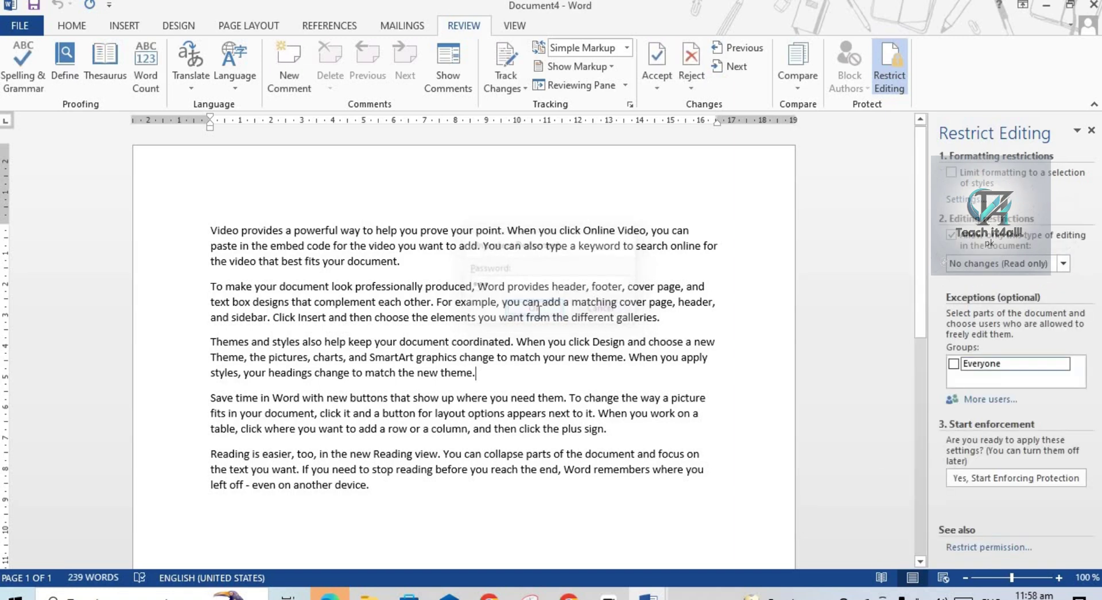
Change 'also' in the third paragraph to 'alshihuo' and close the Restrict Editing pane.
click(70, 23)
click(315, 342)
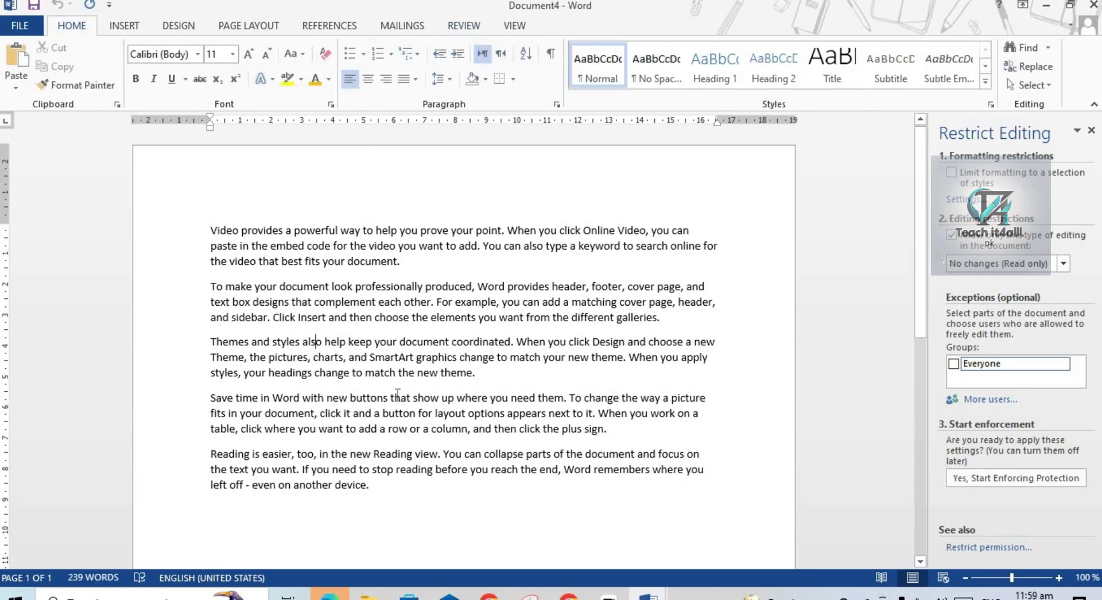
text(hihu)
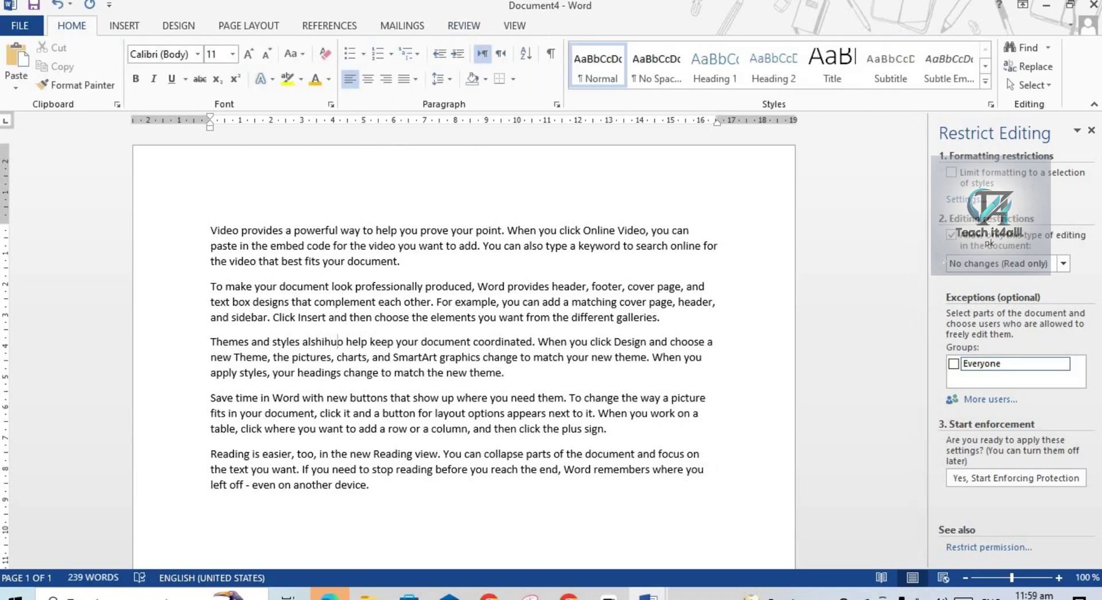
click(1091, 132)
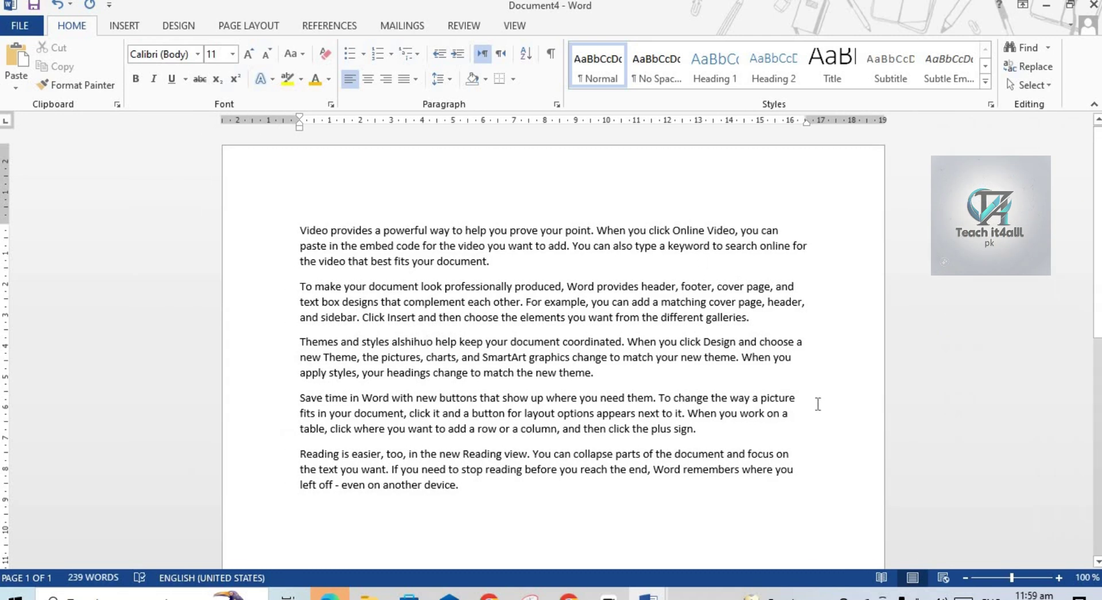